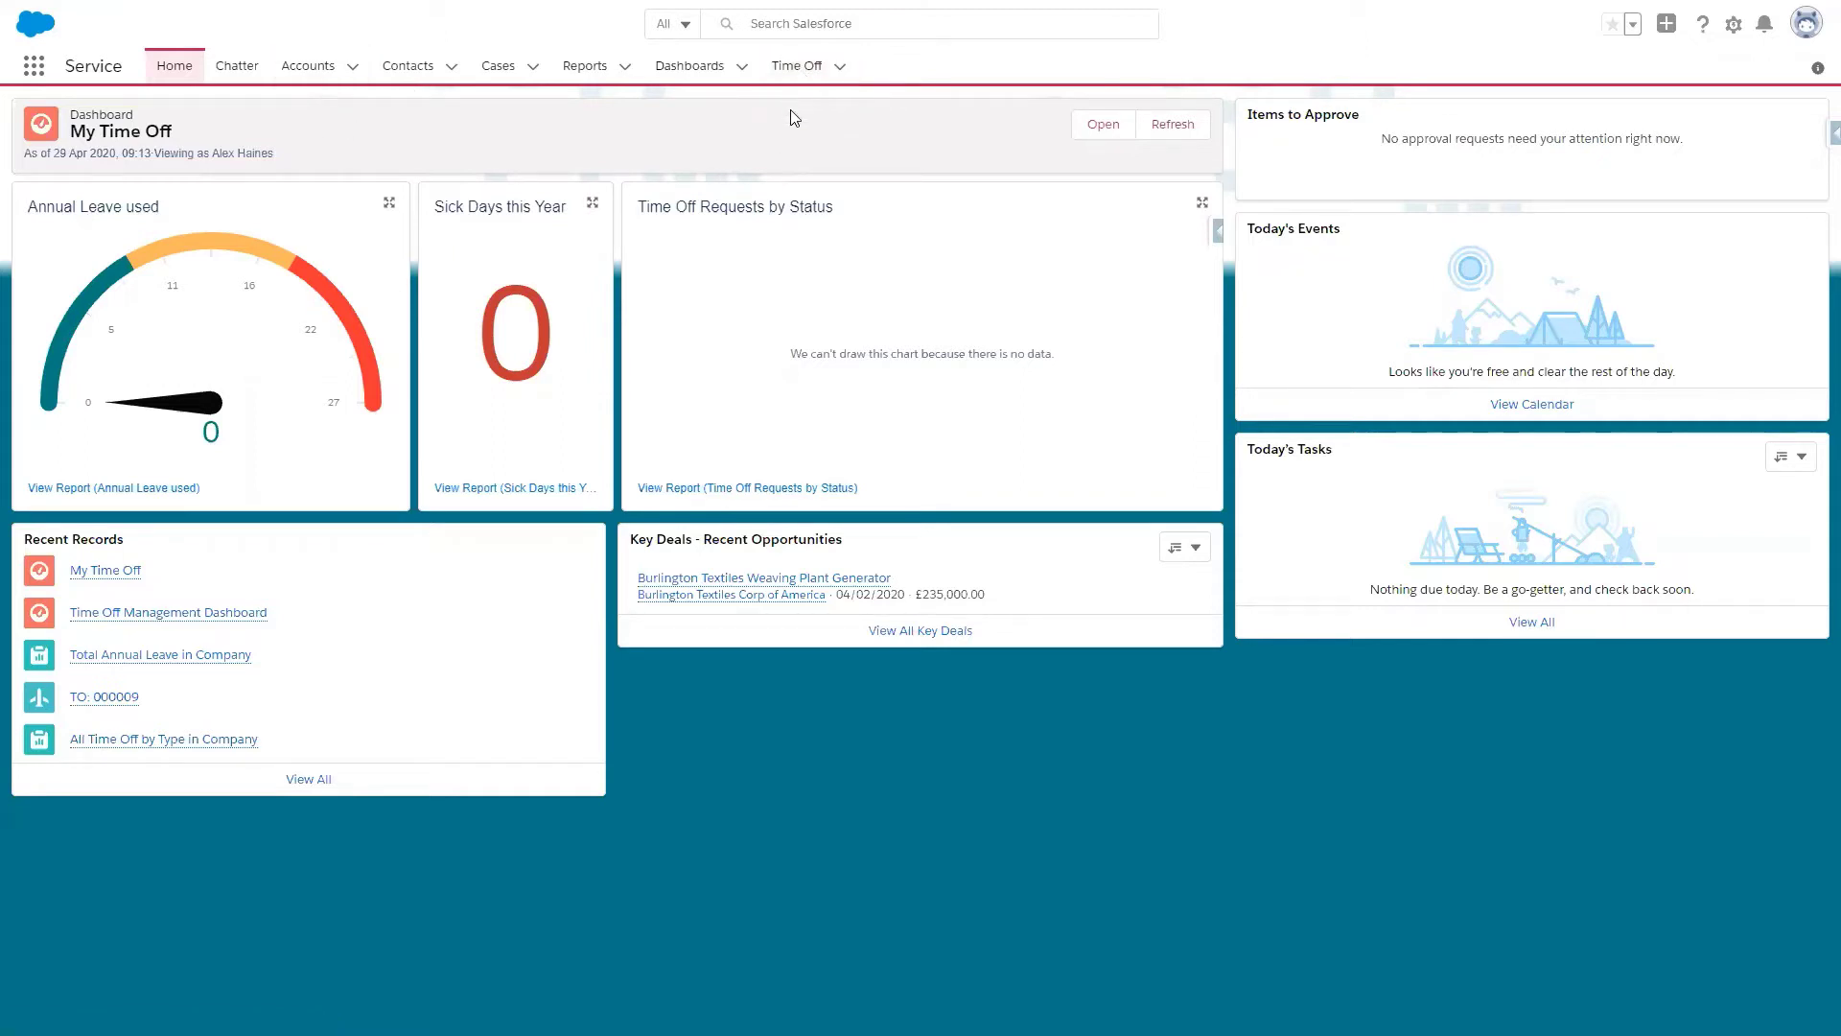
Step: Open the Time Off list and start a new Time Off Request with start date 04/05/2020
{"action": "left_click", "coordinate": [798, 67]}
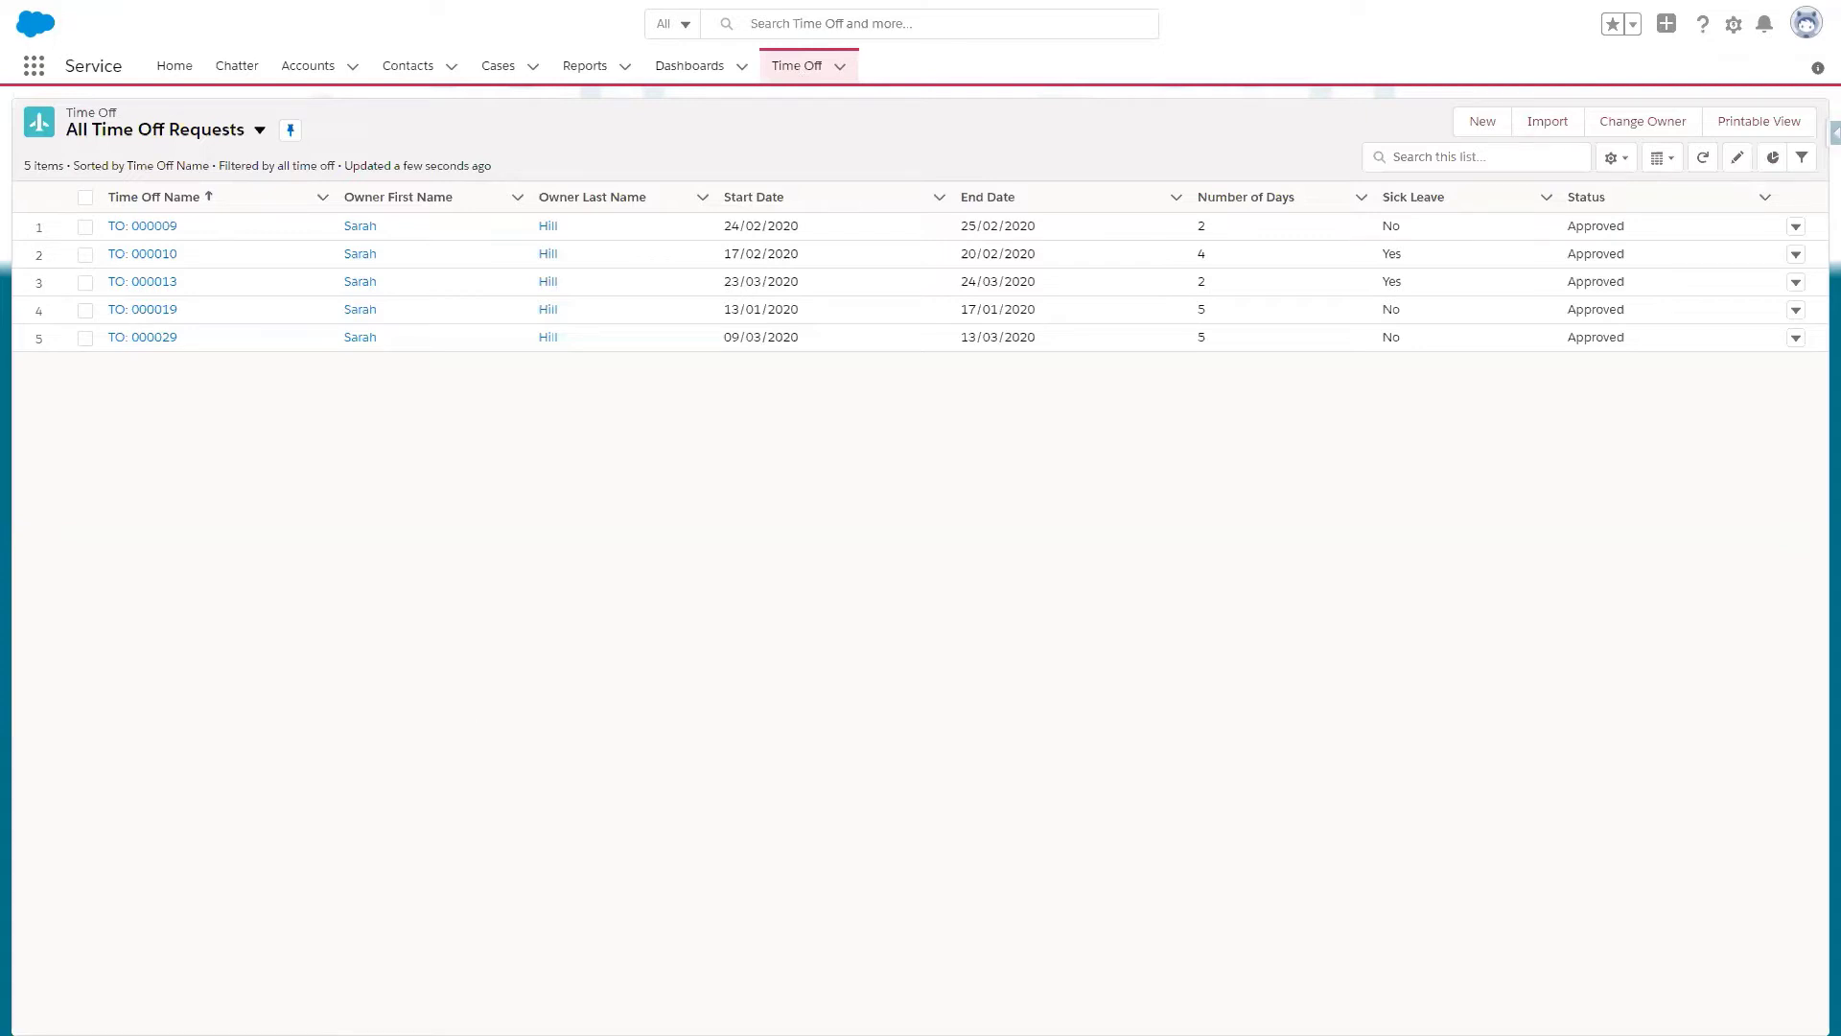
{"action": "left_click", "coordinate": [1668, 30]}
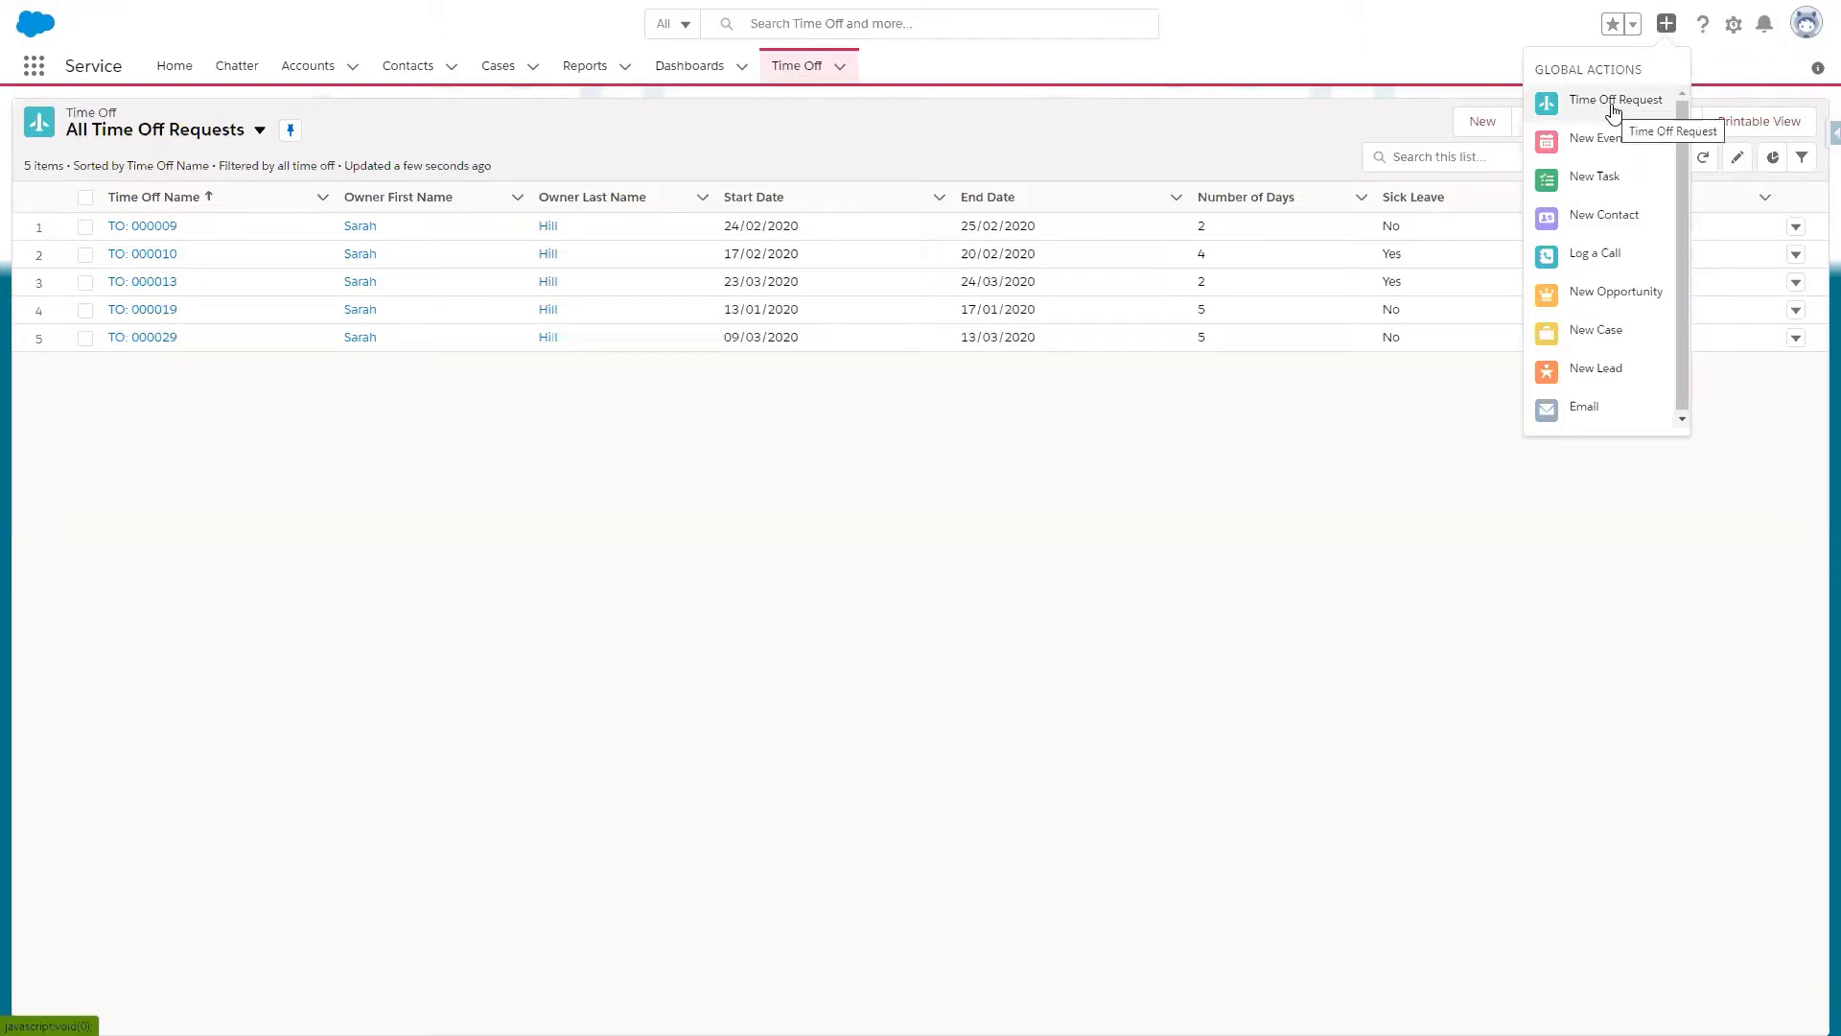
{"action": "left_click", "coordinate": [1614, 104]}
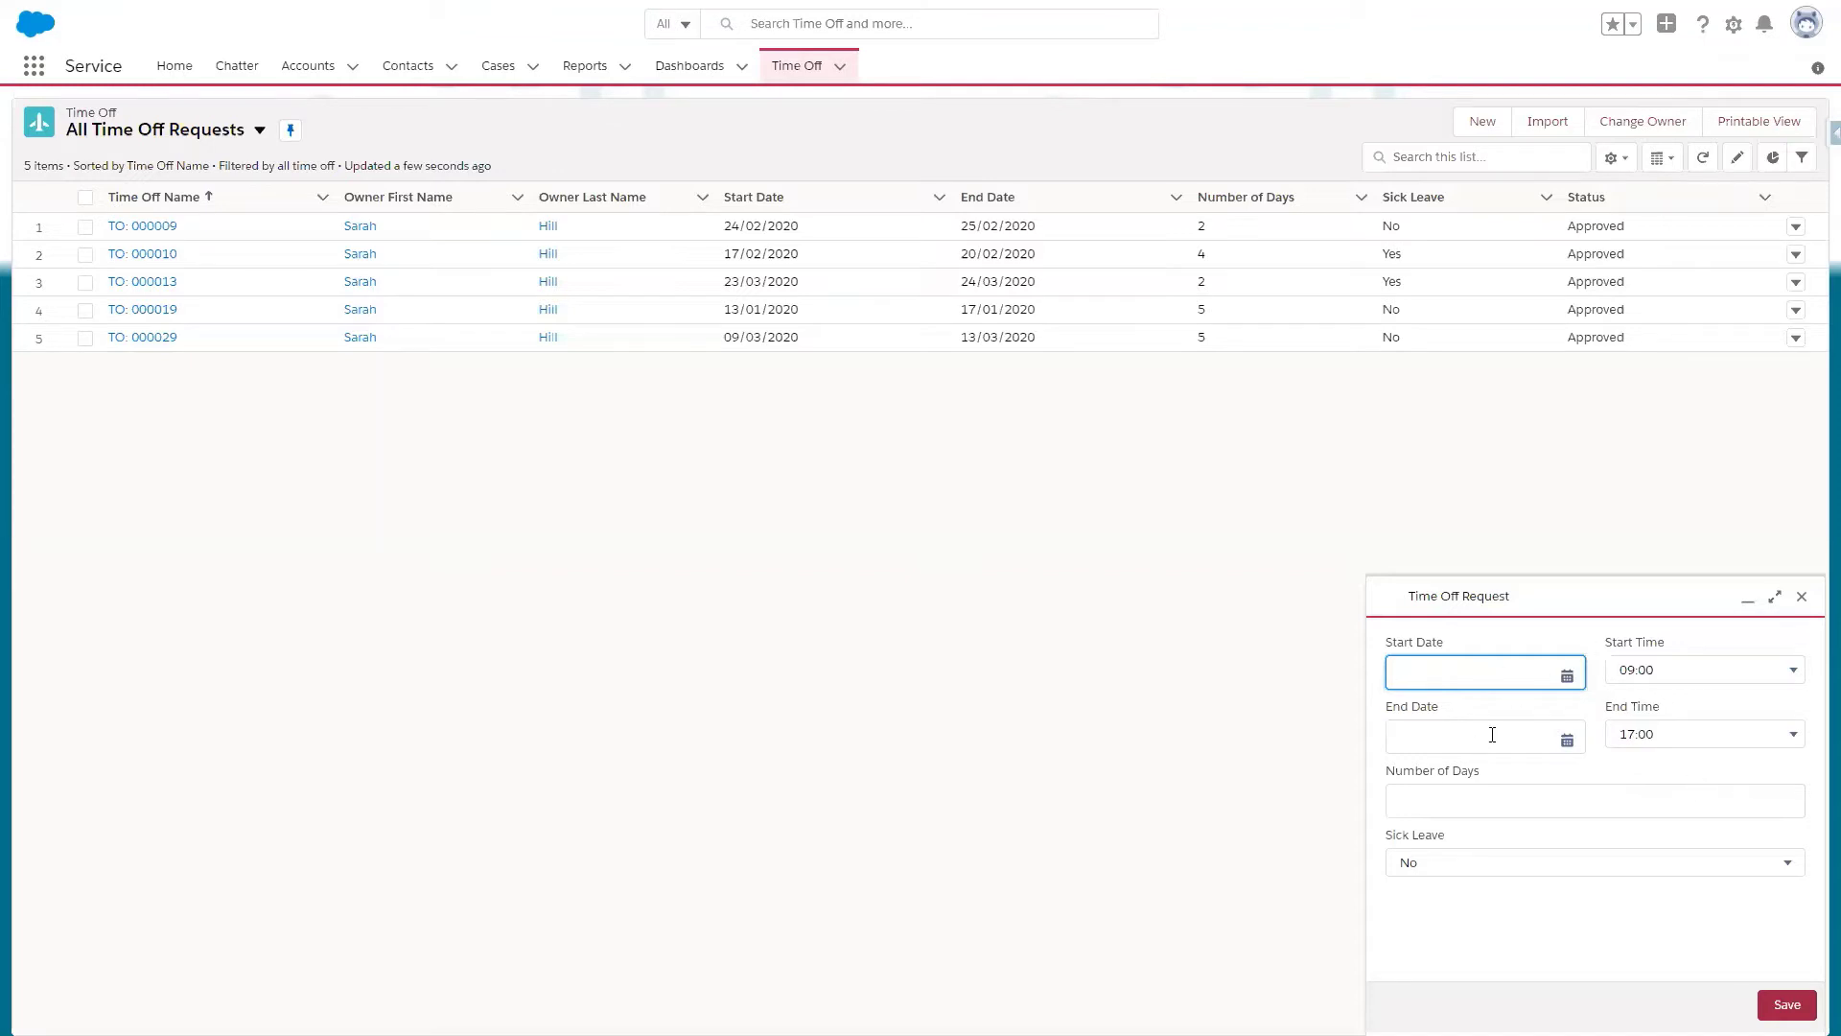
{"action": "left_click", "coordinate": [1437, 674]}
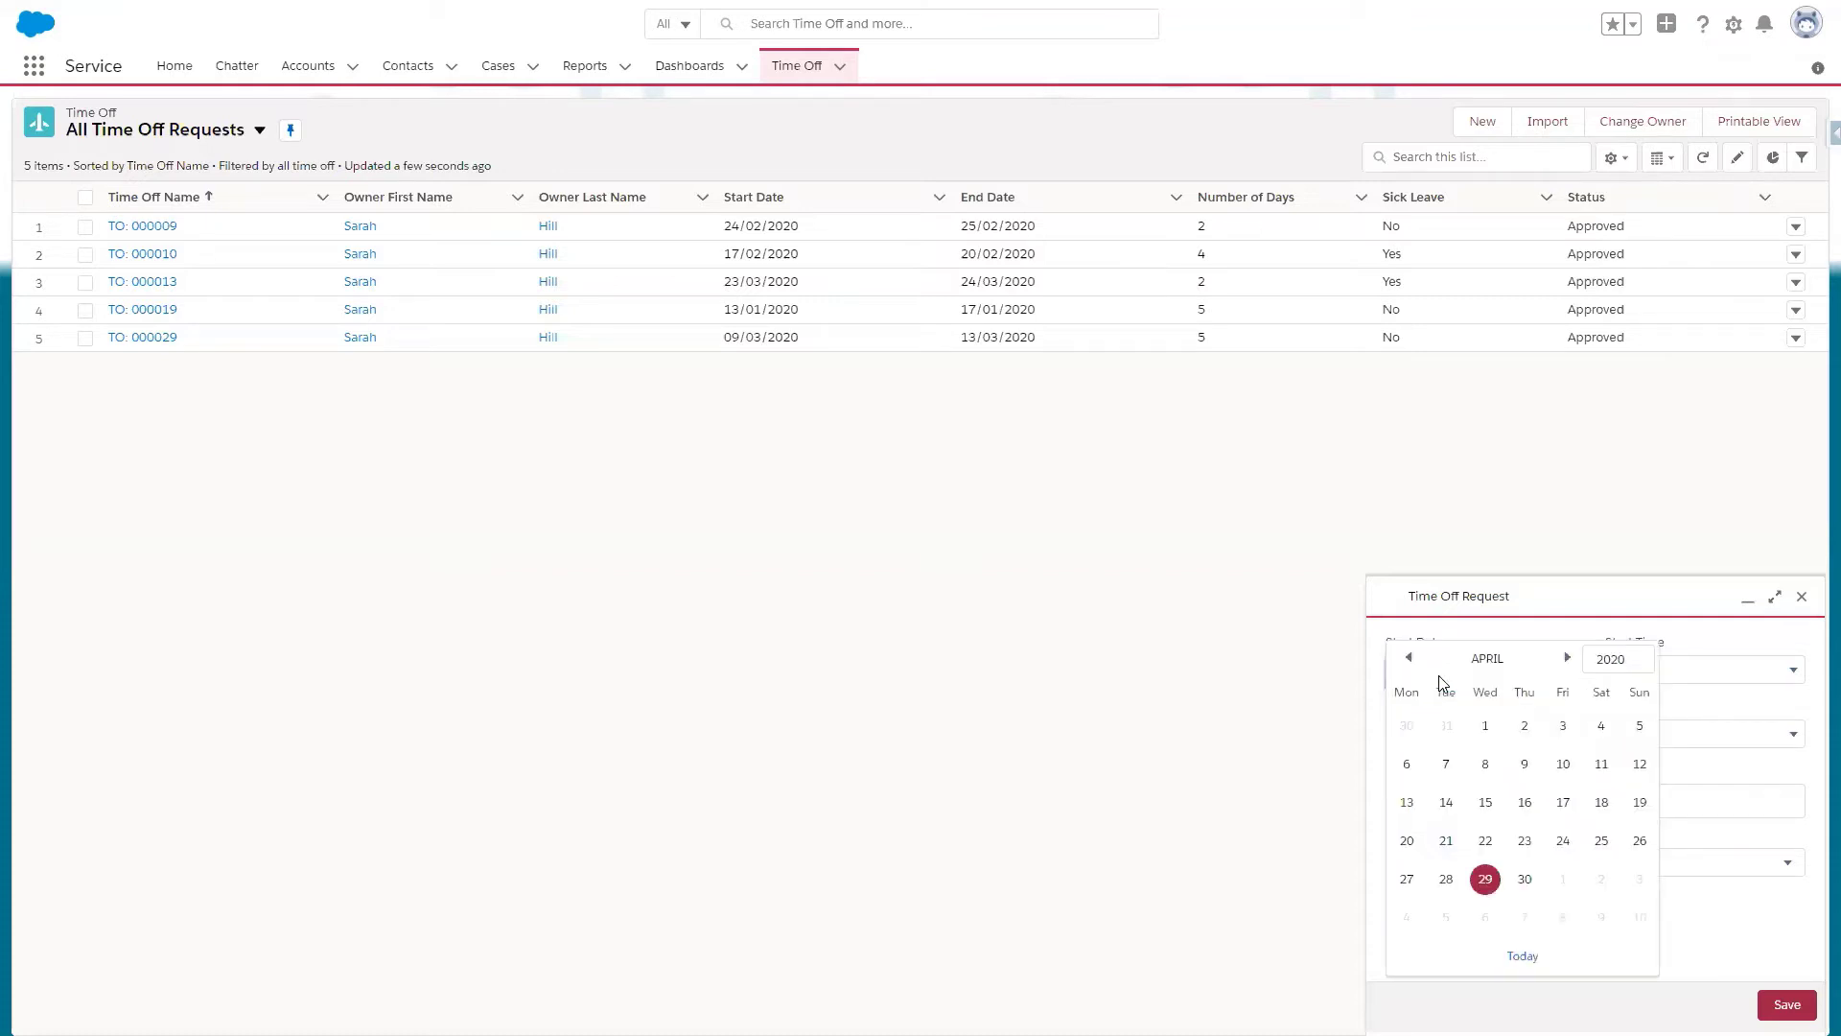
{"action": "left_click", "coordinate": [1569, 660]}
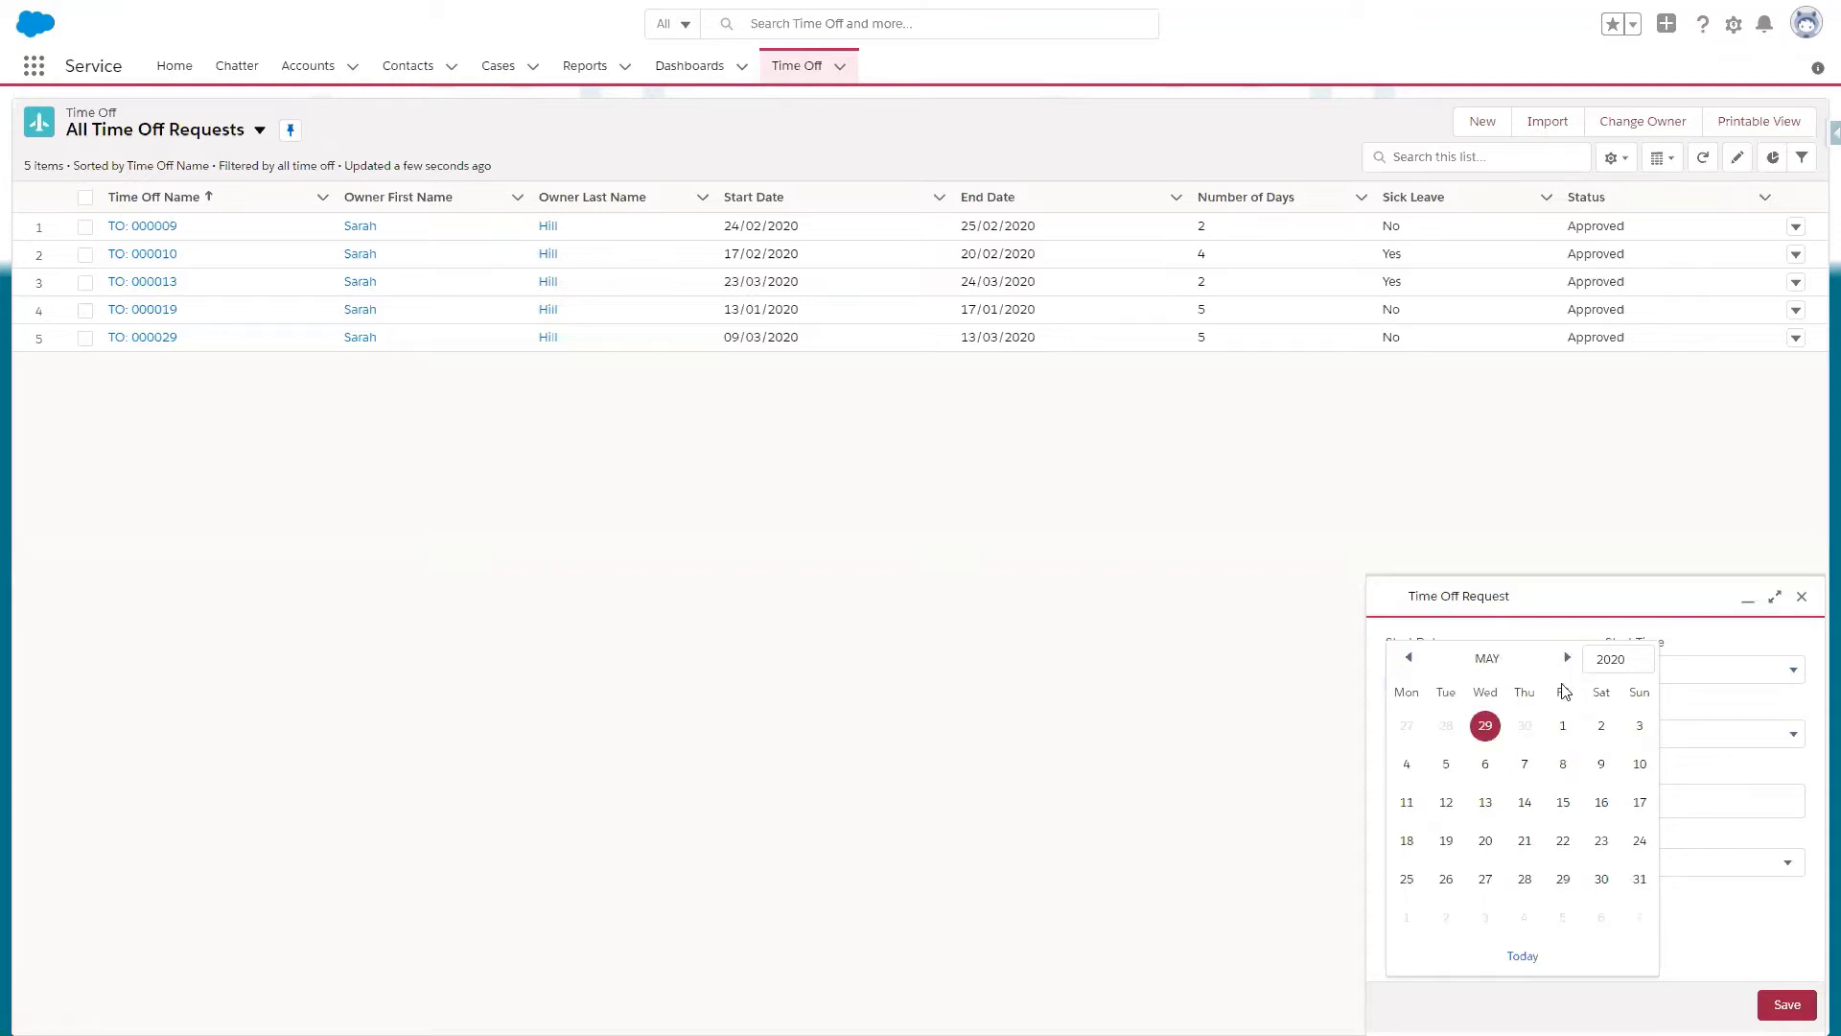
{"action": "left_click", "coordinate": [1408, 764]}
Step: Set the time off request's end date to 08/05/2020
{"action": "left_click", "coordinate": [1407, 735]}
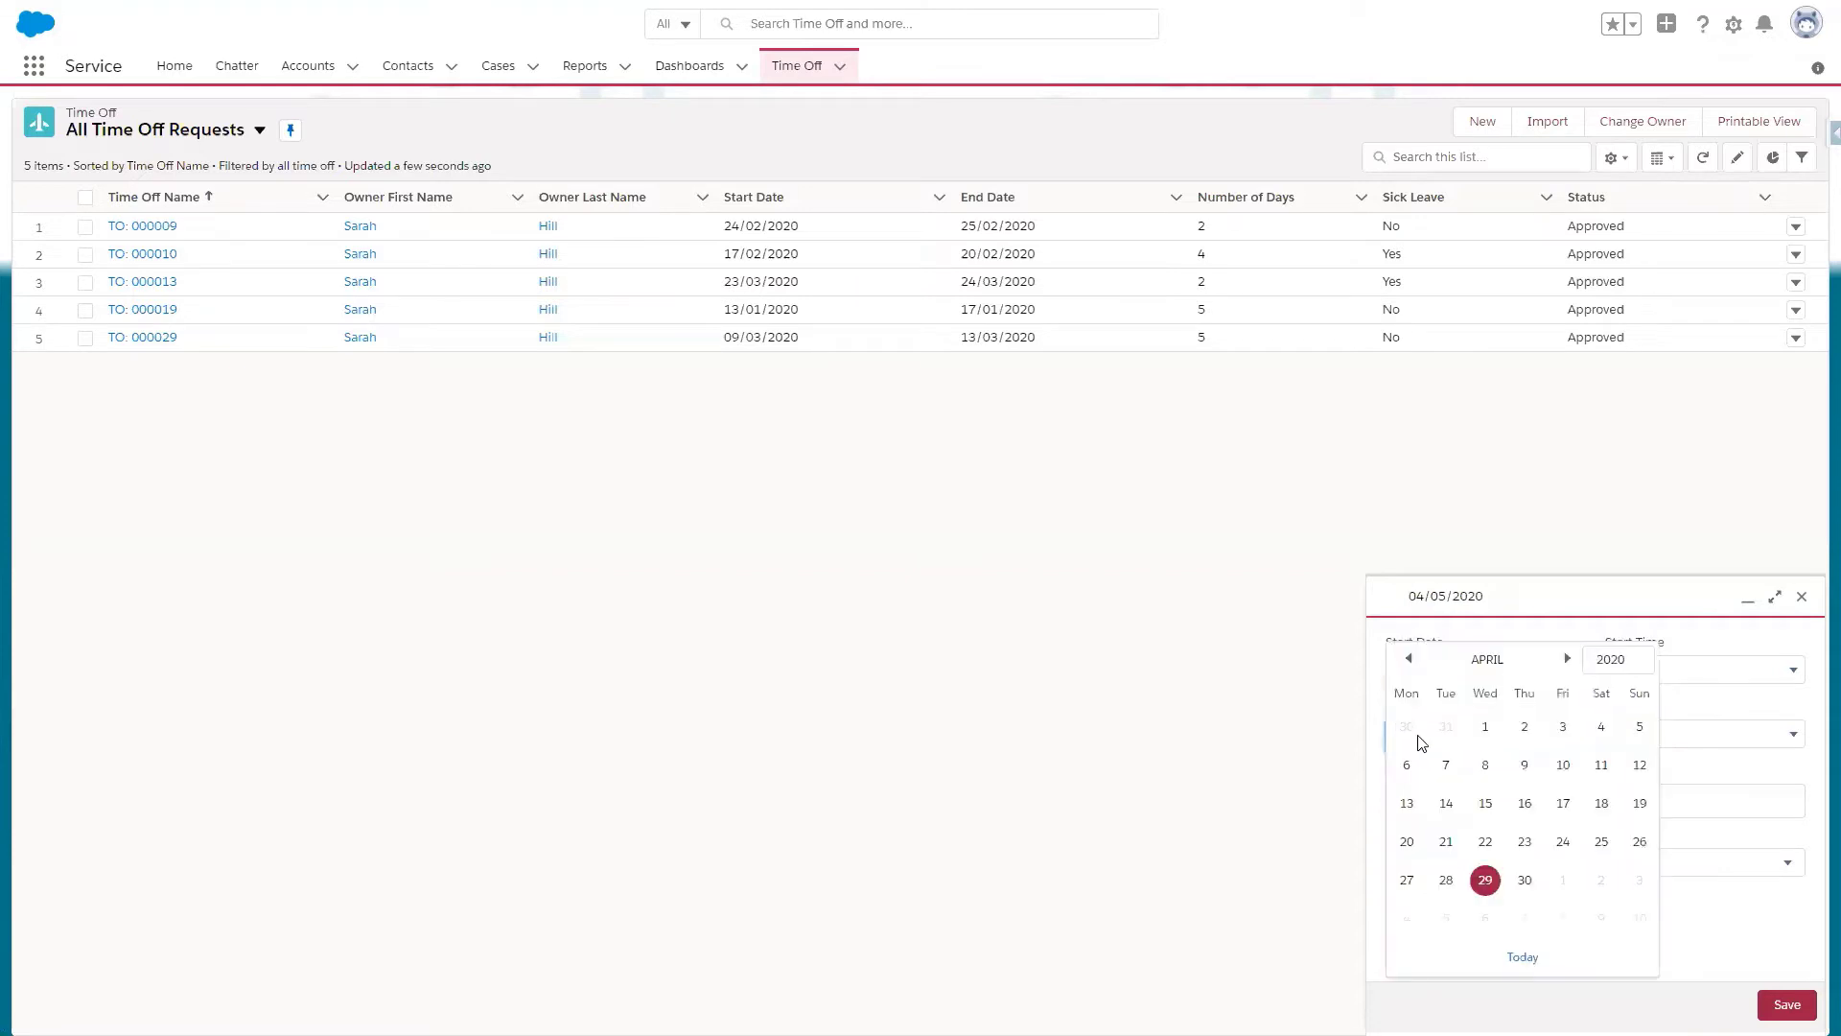
{"action": "left_click", "coordinate": [1564, 764]}
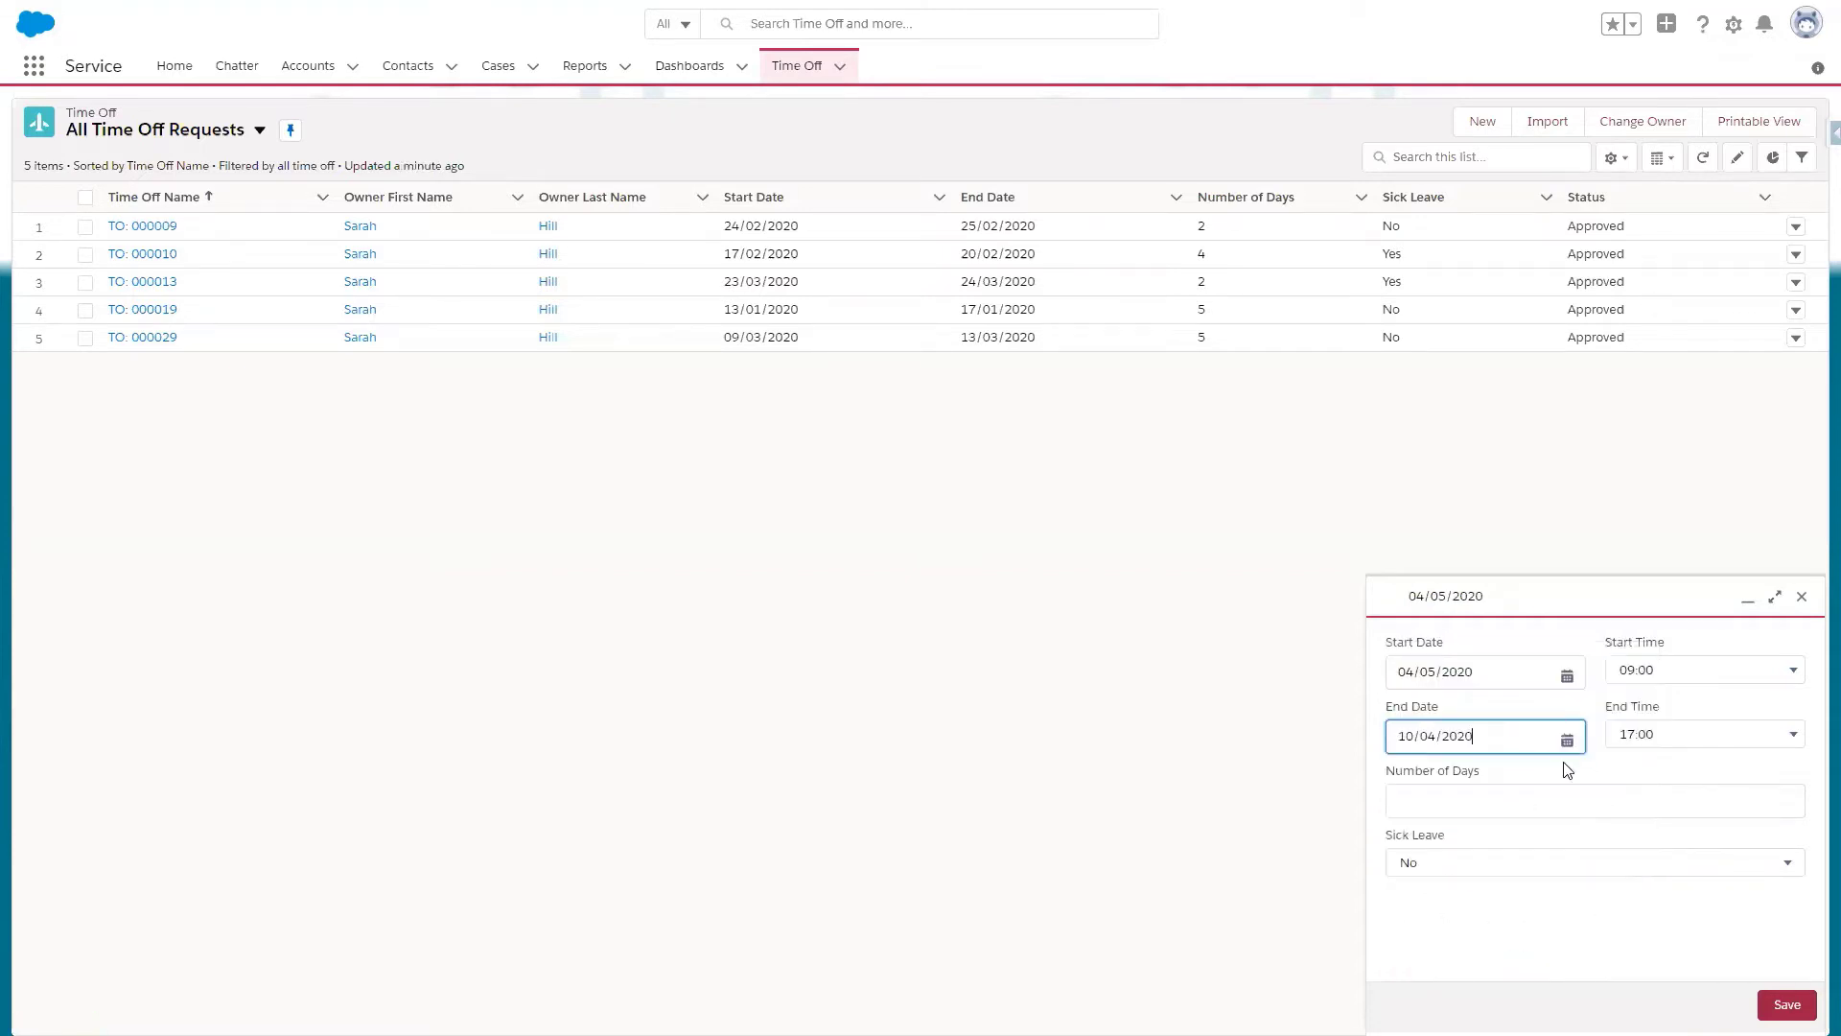
{"action": "left_click", "coordinate": [1493, 740]}
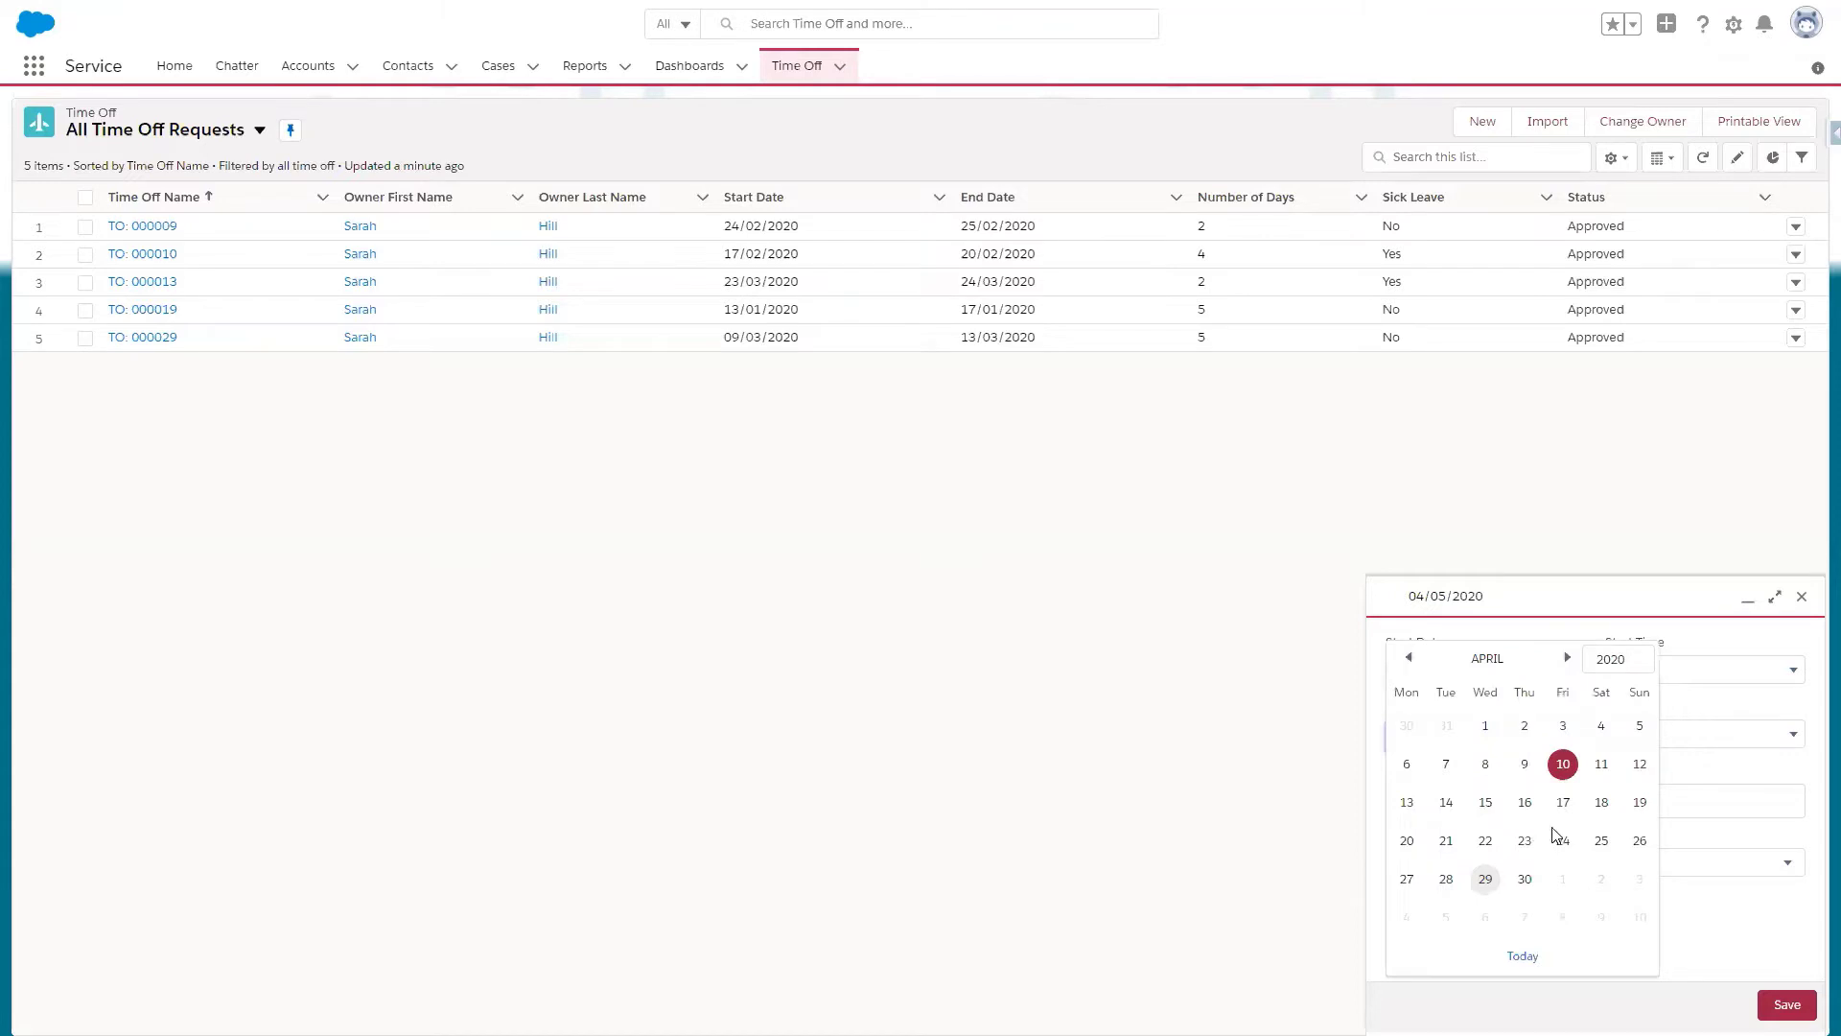
{"action": "left_click", "coordinate": [1567, 659]}
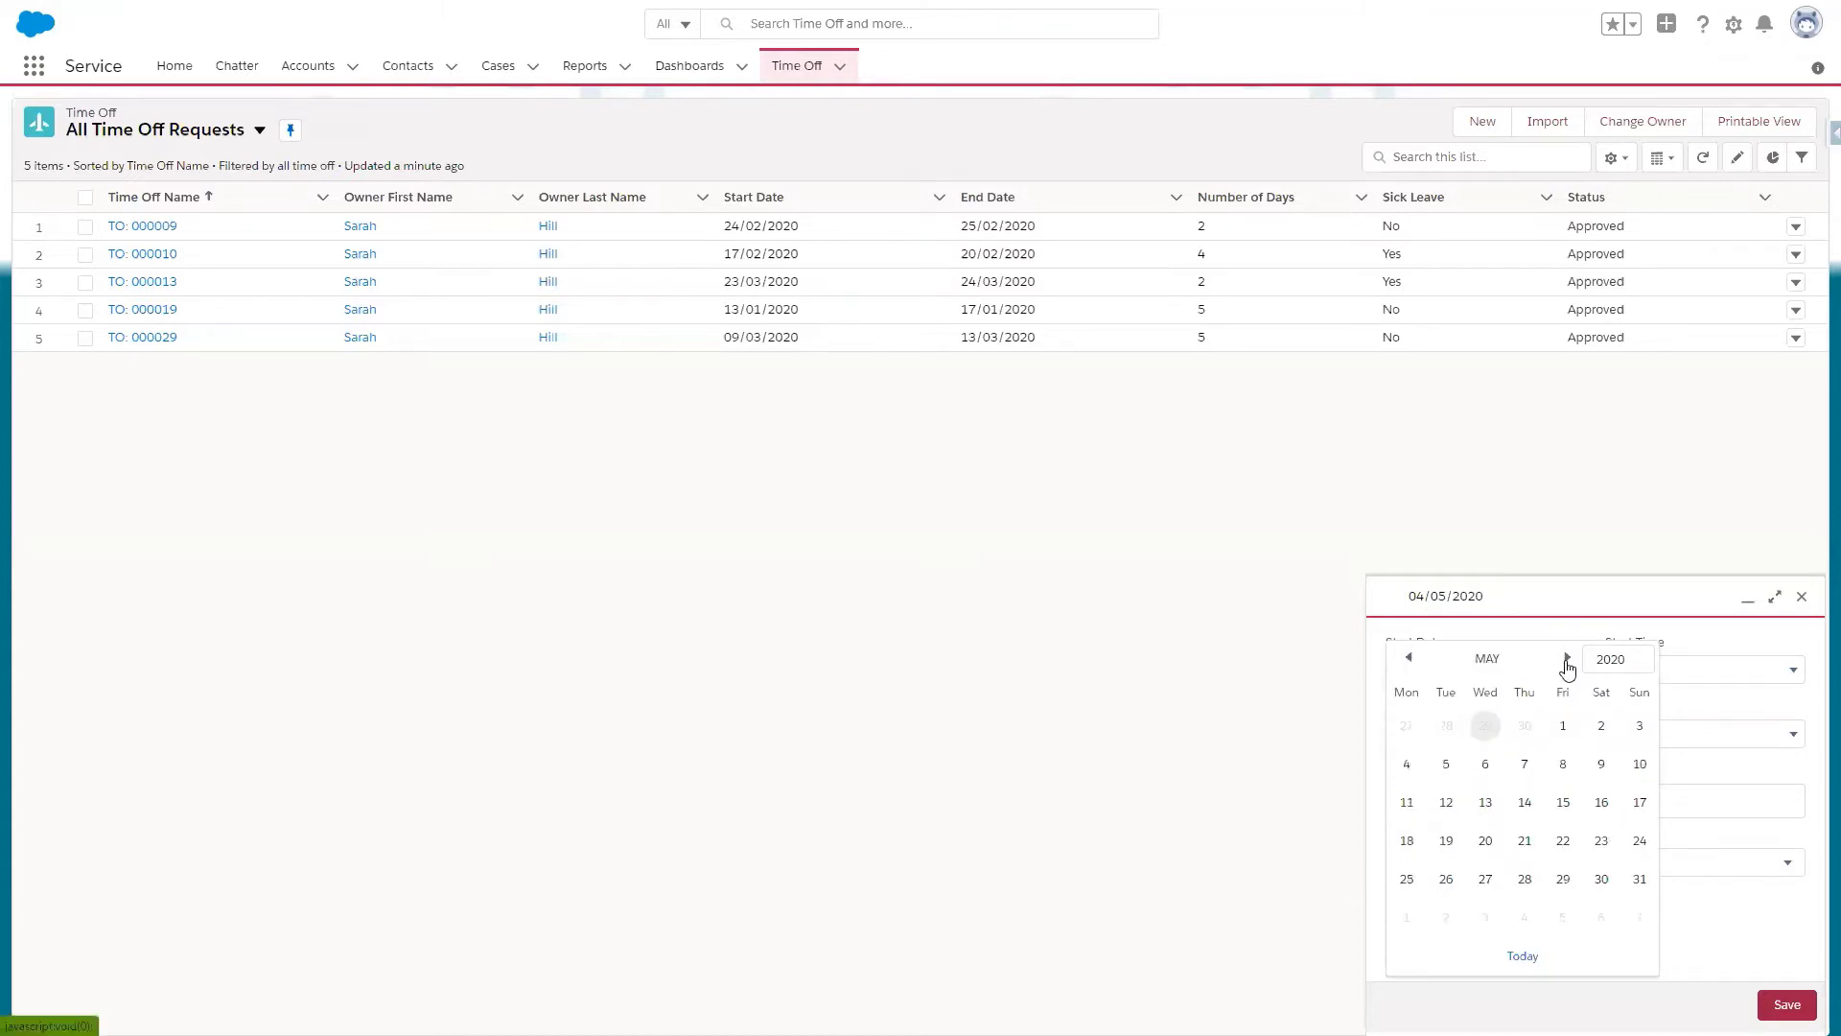
{"action": "left_click", "coordinate": [1563, 763]}
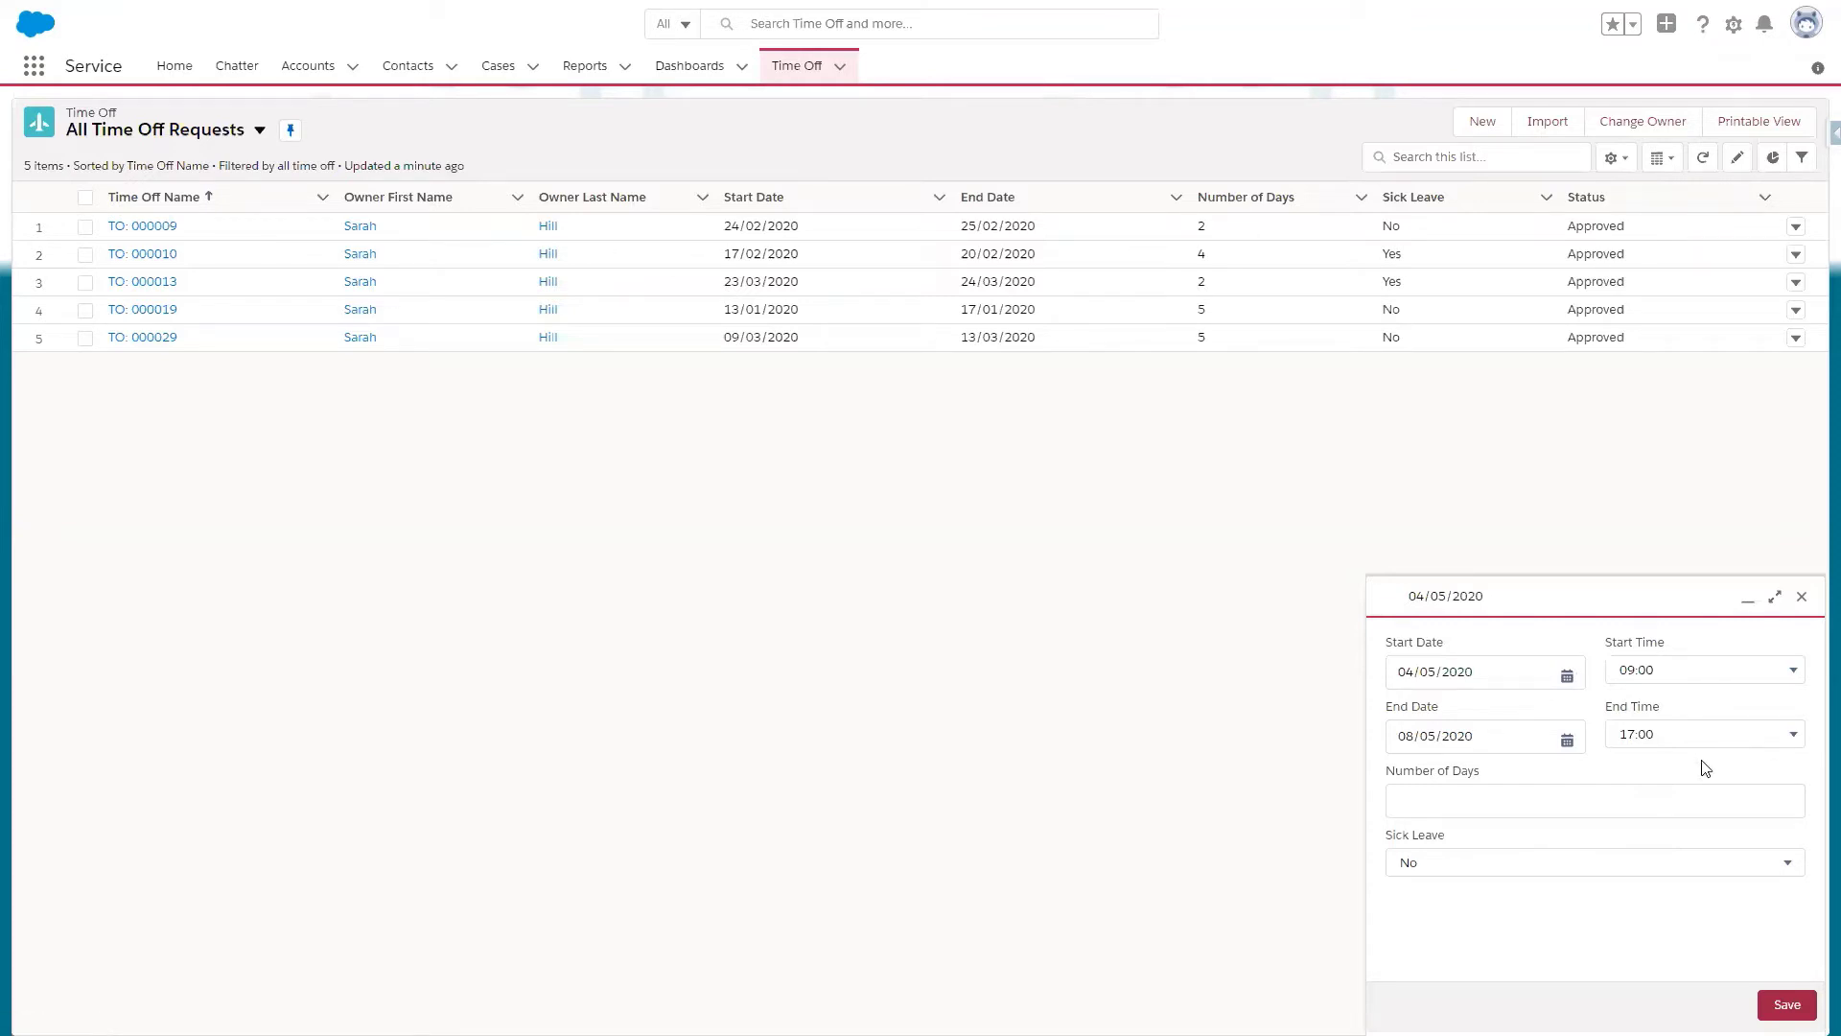
Step: Keep the 09:00 start and 17:00 end times, set the number of days to 5 and save the request
{"action": "left_click", "coordinate": [1676, 683]}
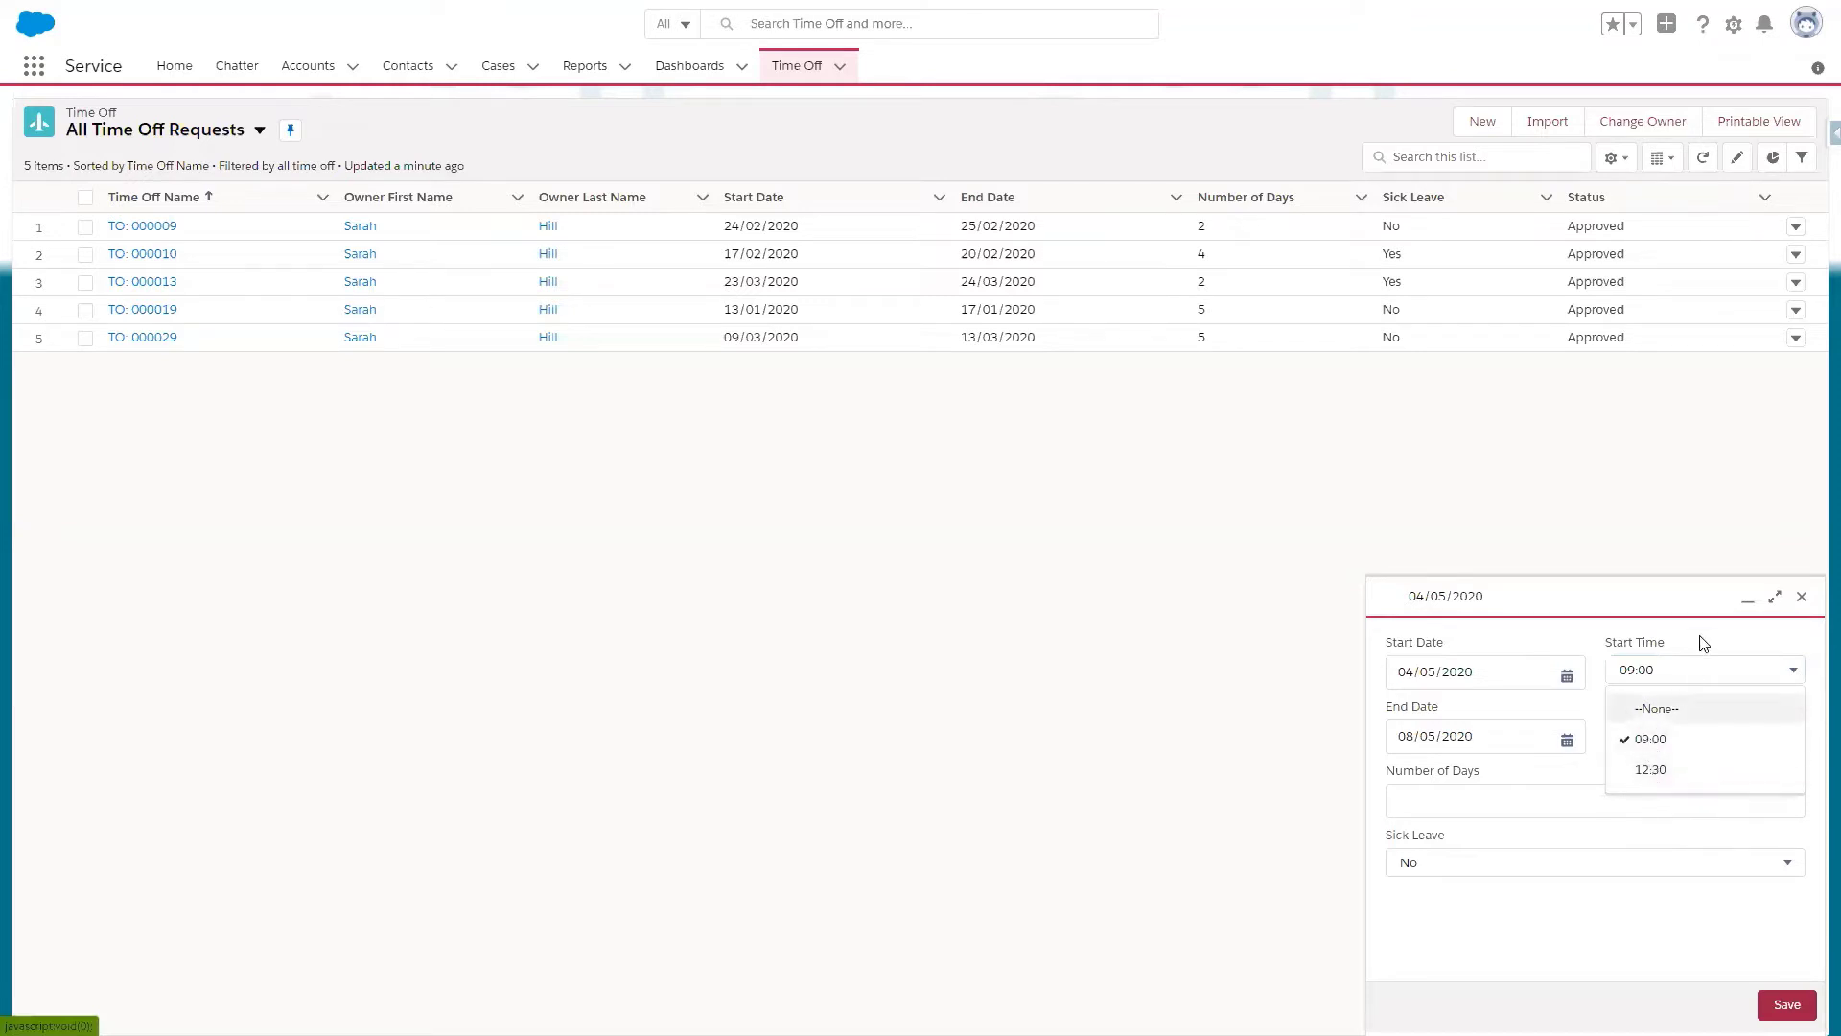
{"action": "left_click", "coordinate": [1777, 680]}
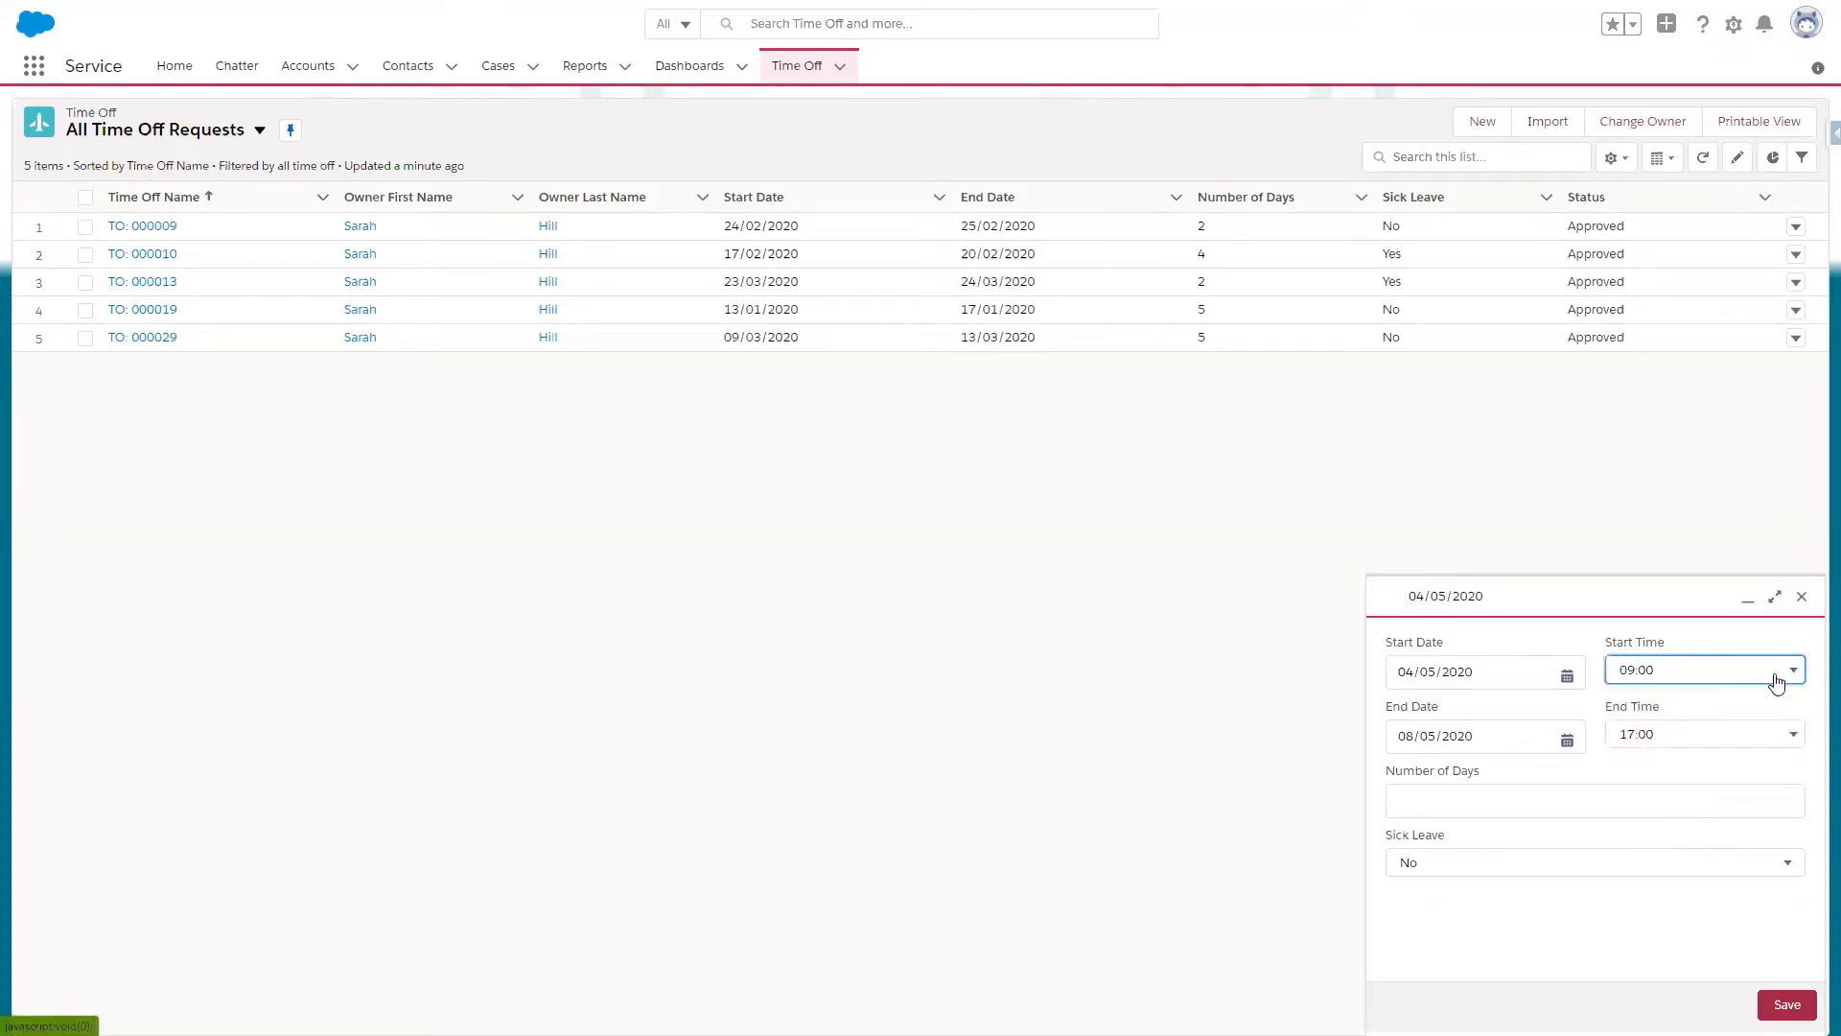
{"action": "left_click", "coordinate": [1656, 735]}
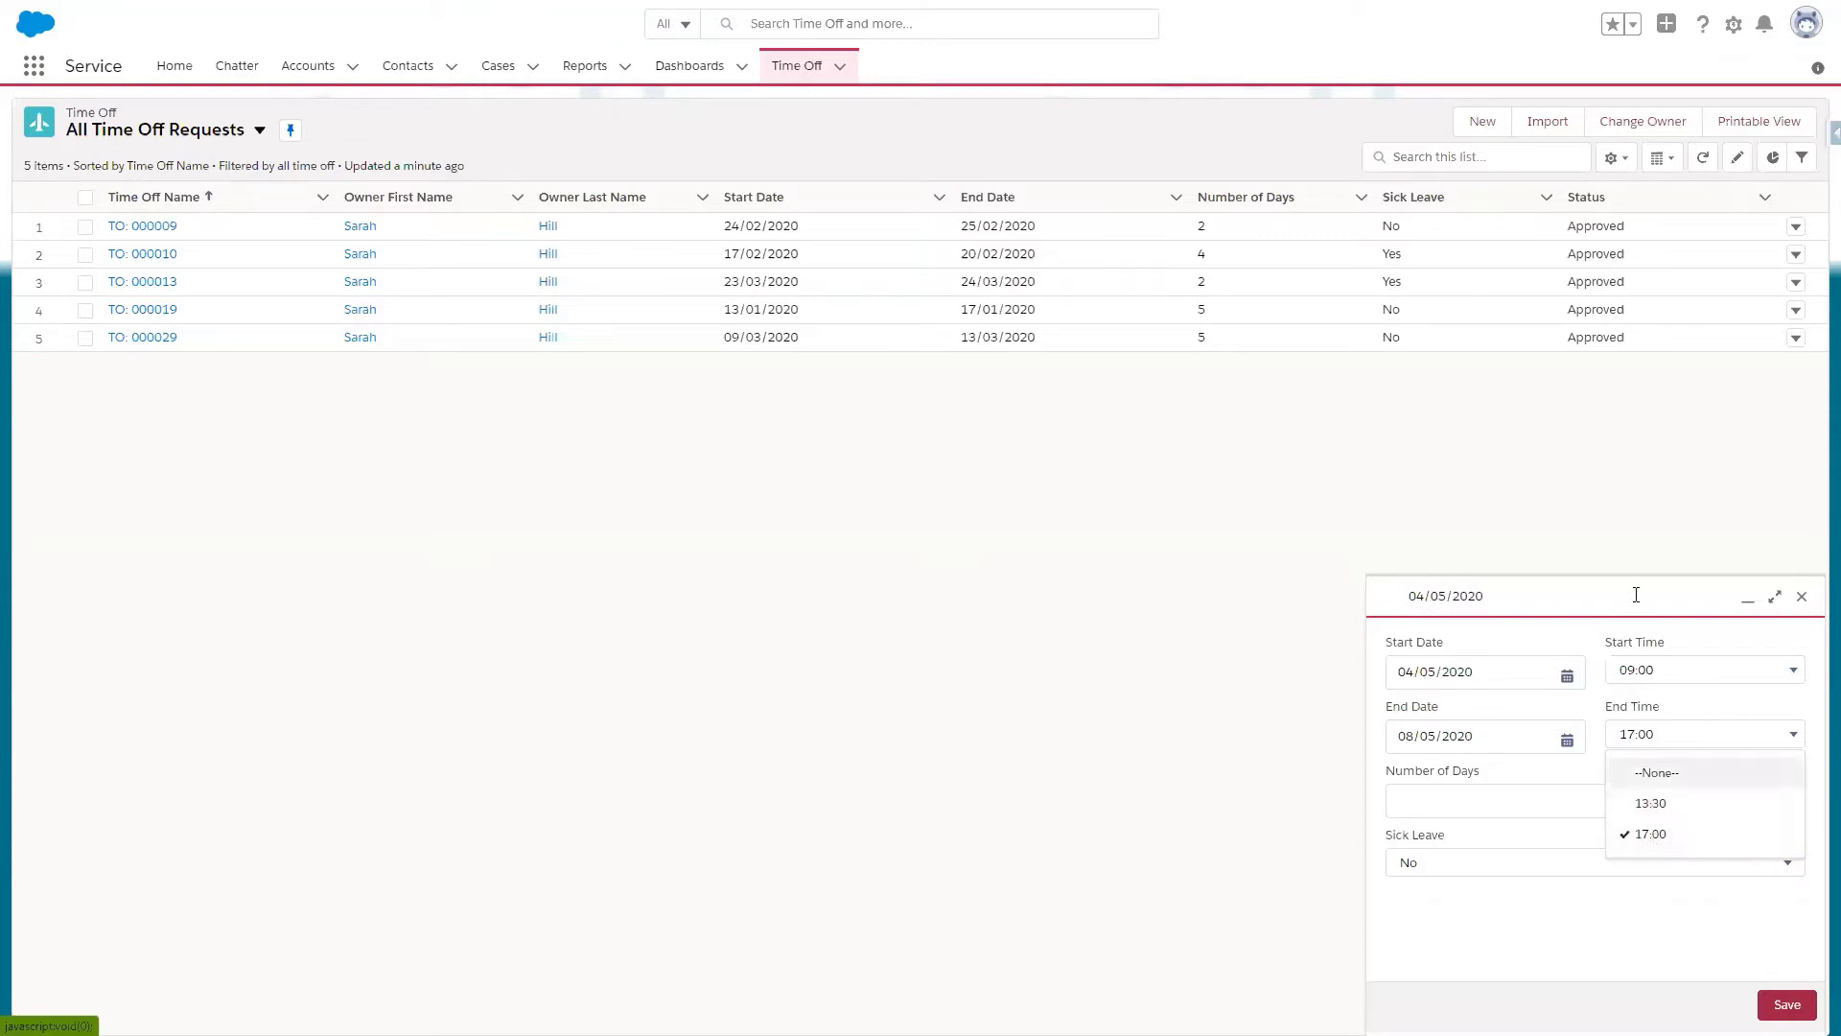
{"action": "left_click", "coordinate": [1450, 800]}
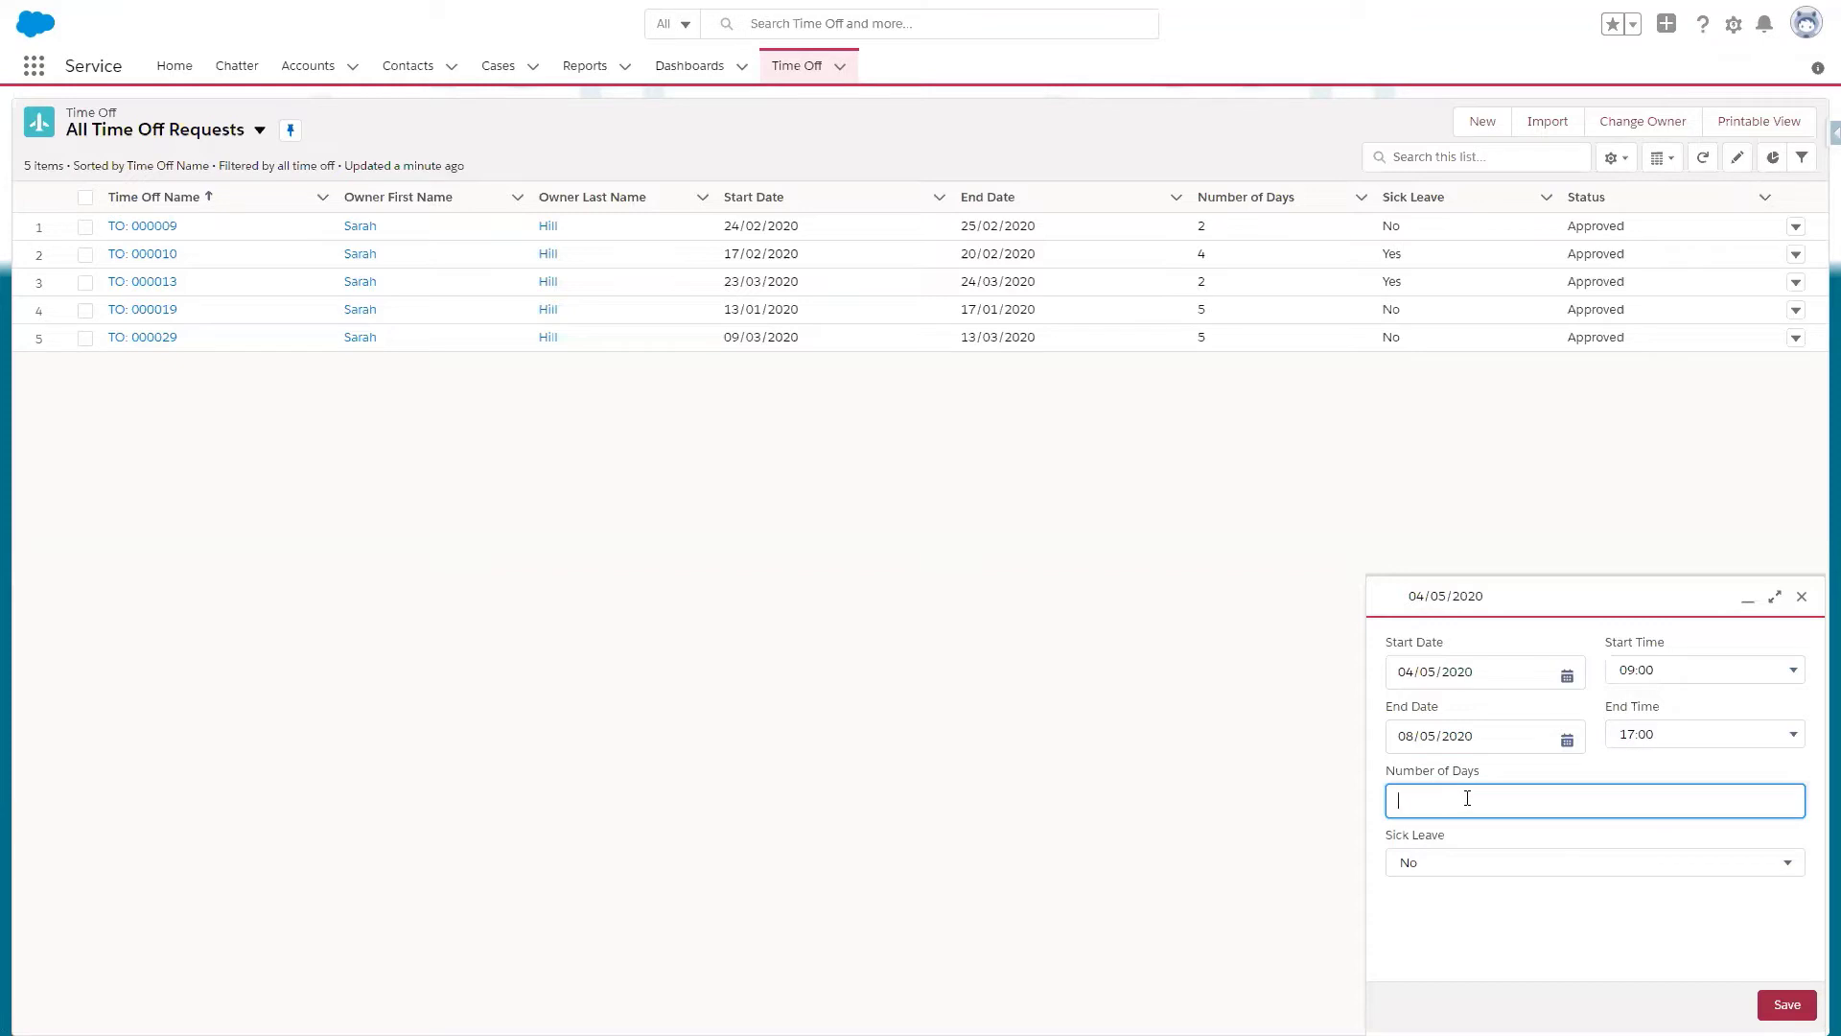
{"action": "type", "text": "5"}
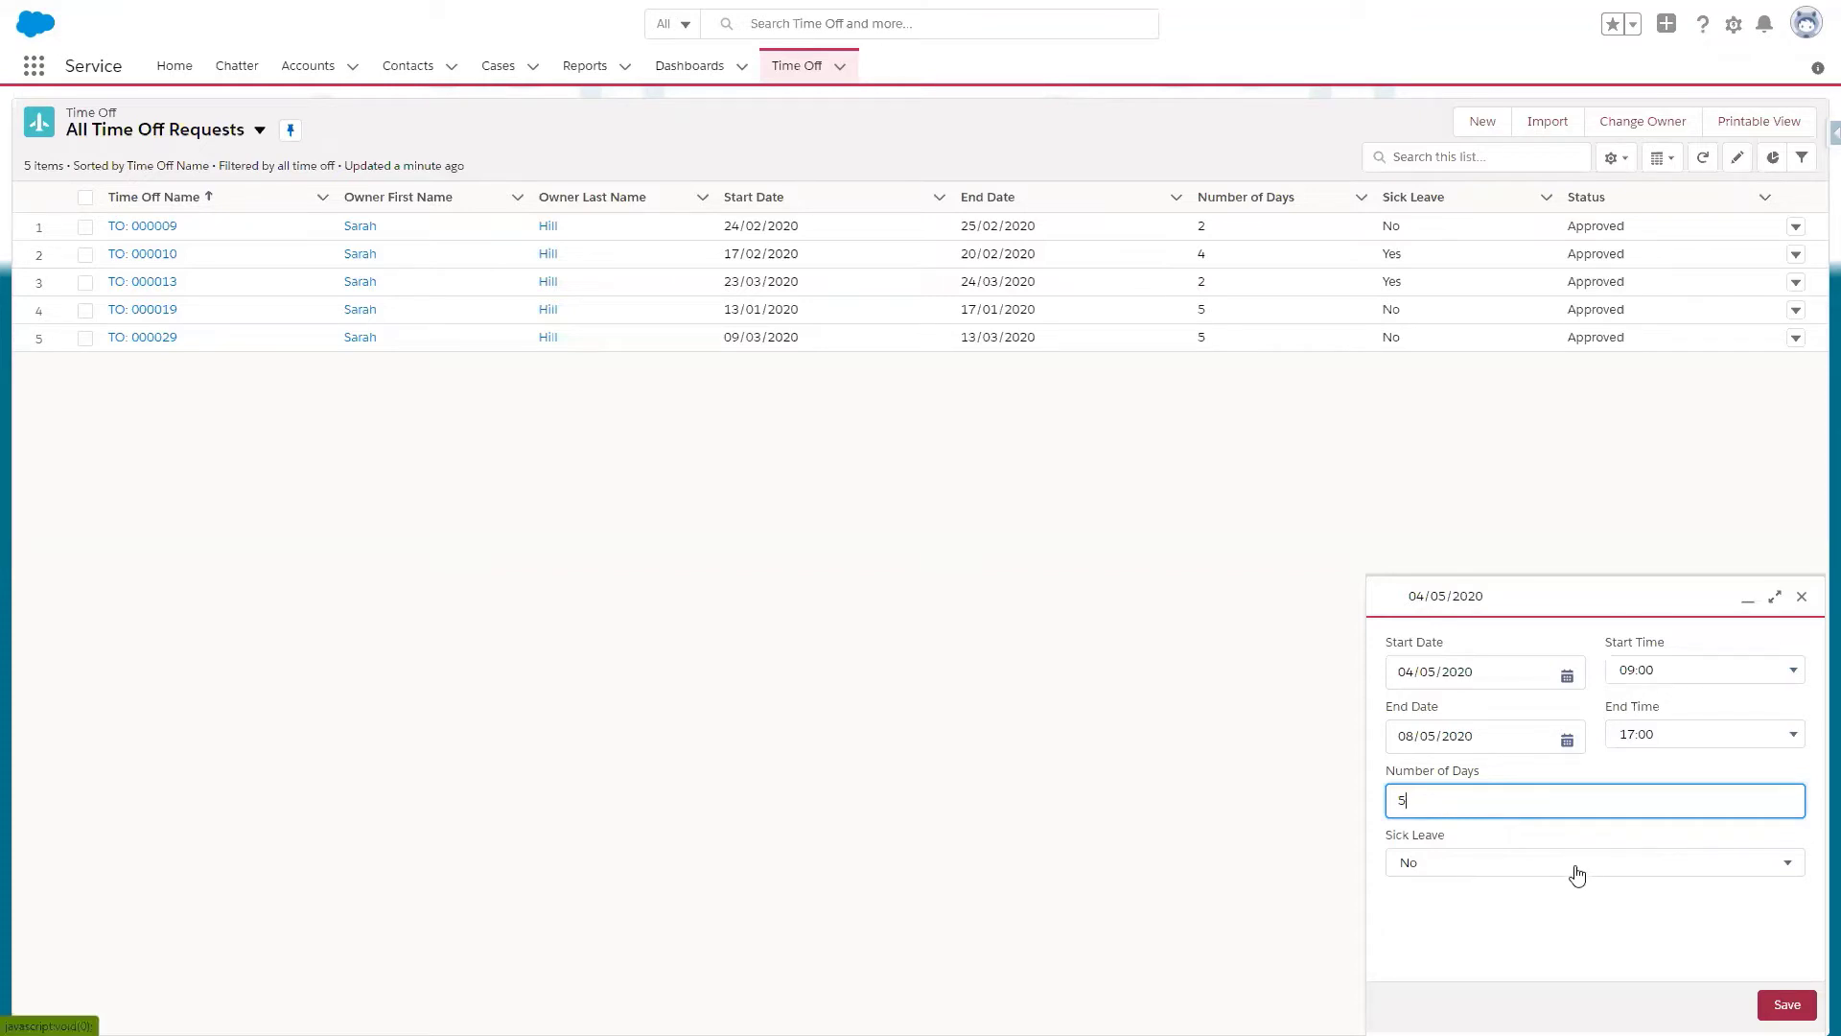
{"action": "left_click", "coordinate": [1785, 1004]}
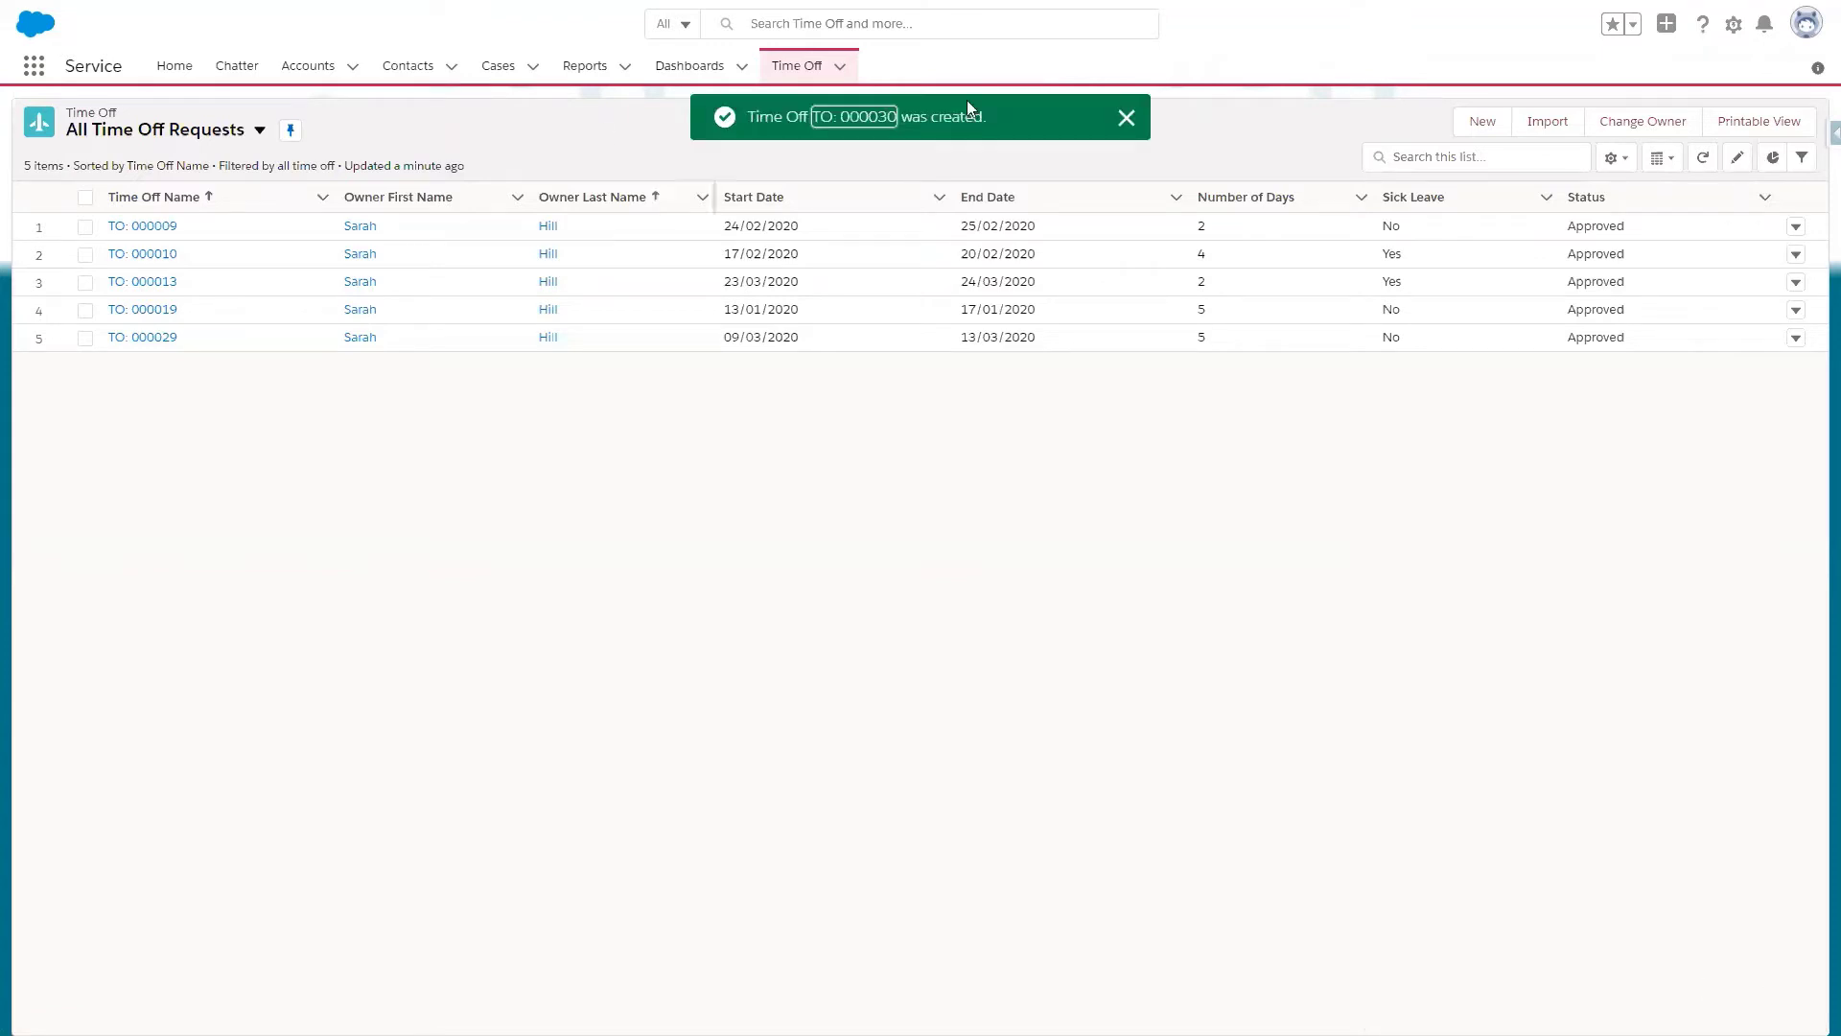
Step: Open the newly created time off request and view its history and details
{"action": "left_click", "coordinate": [863, 122]}
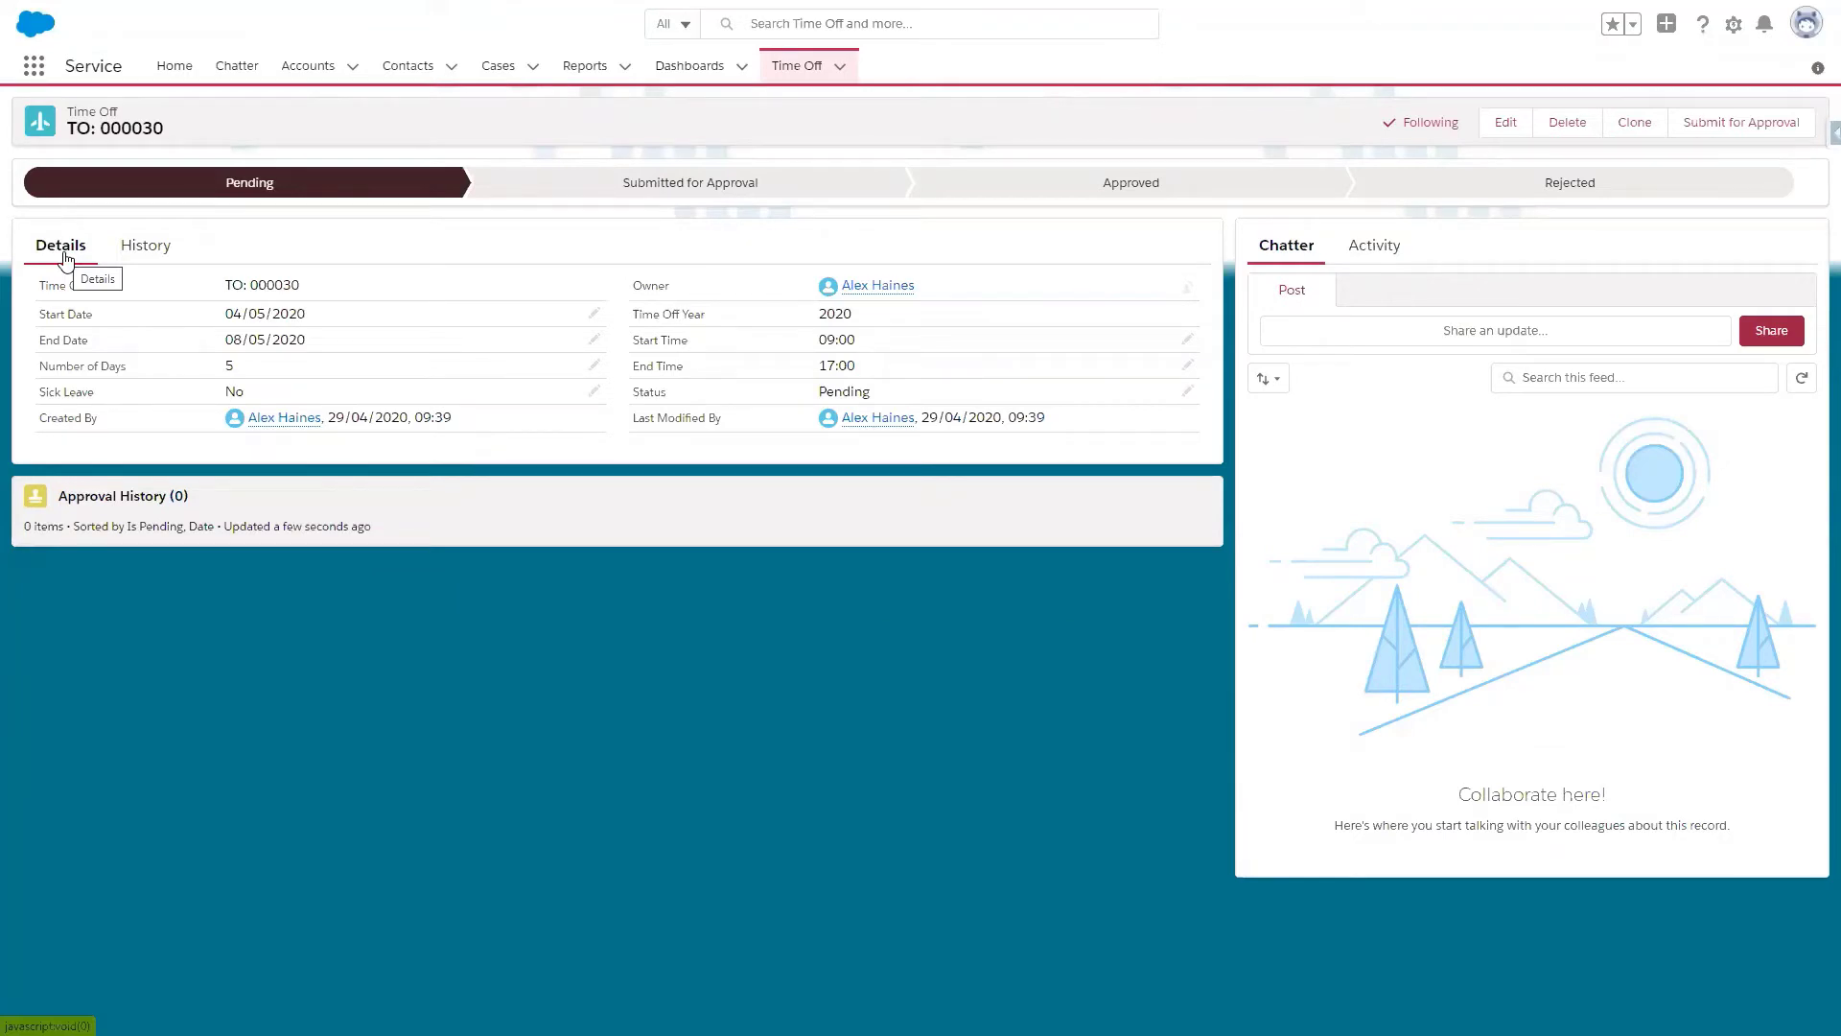
{"action": "left_click", "coordinate": [144, 249]}
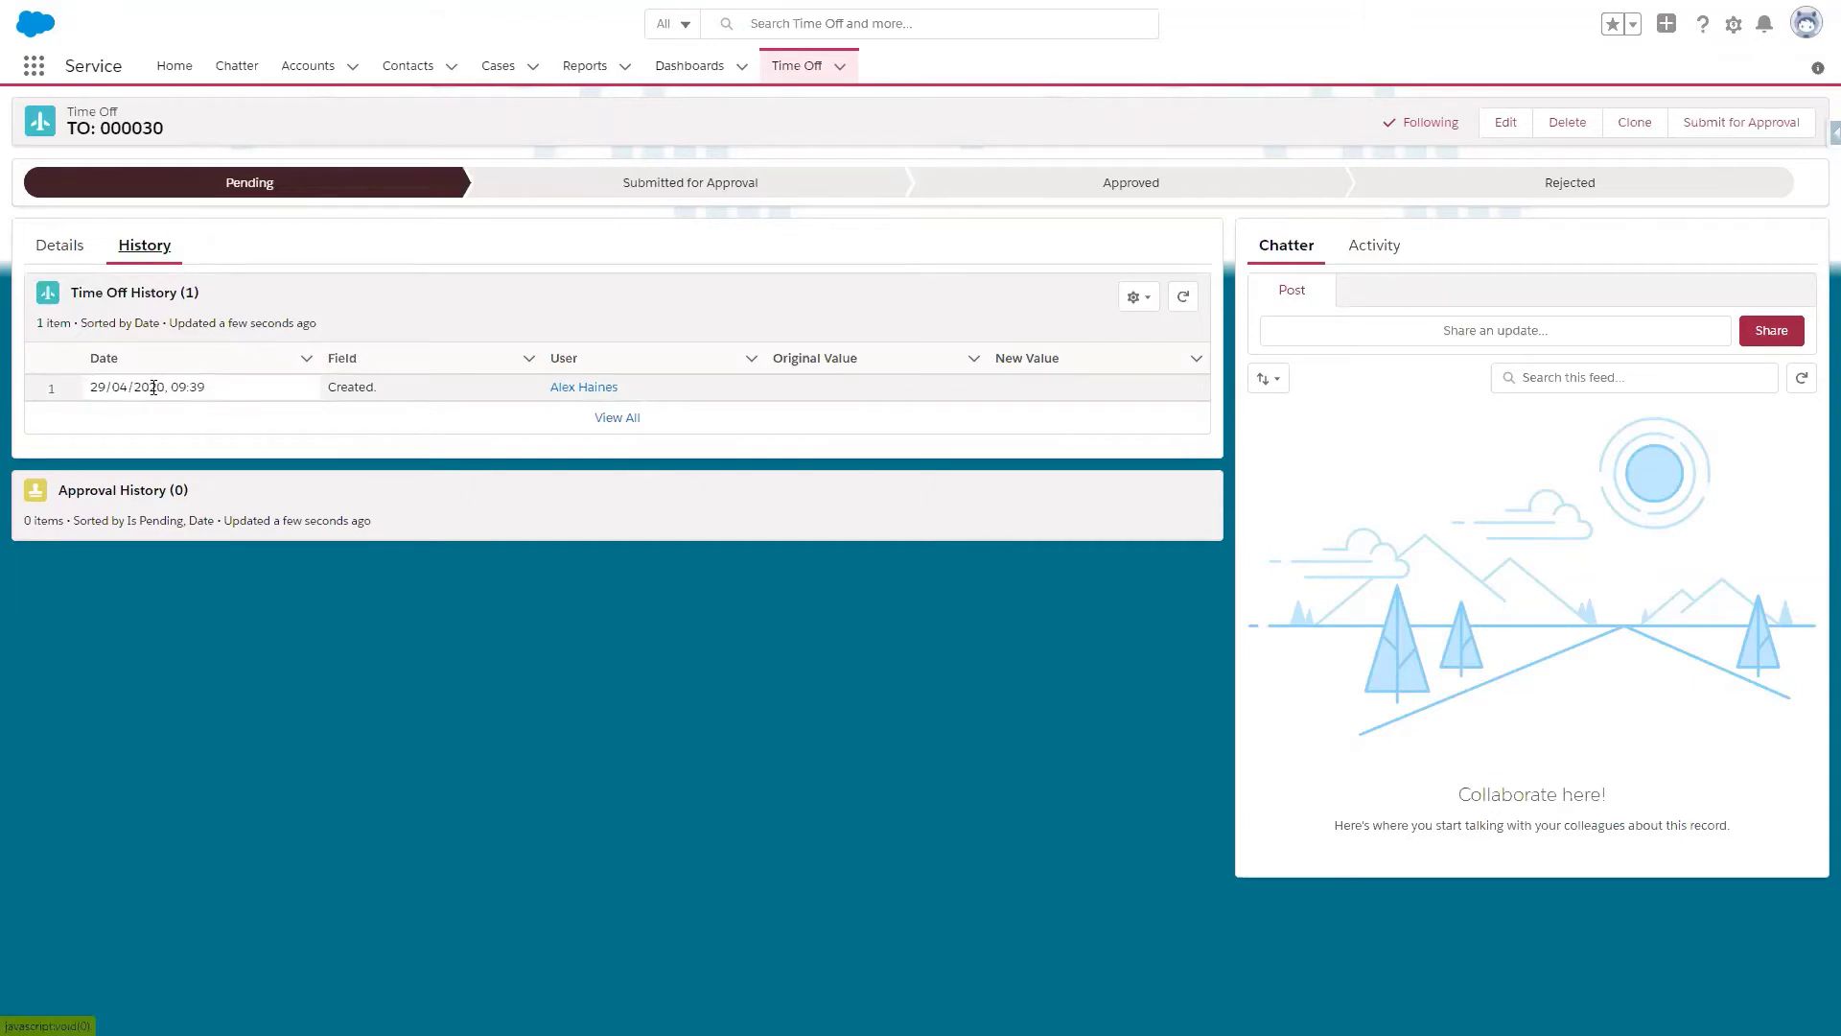
{"action": "left_click", "coordinate": [62, 251]}
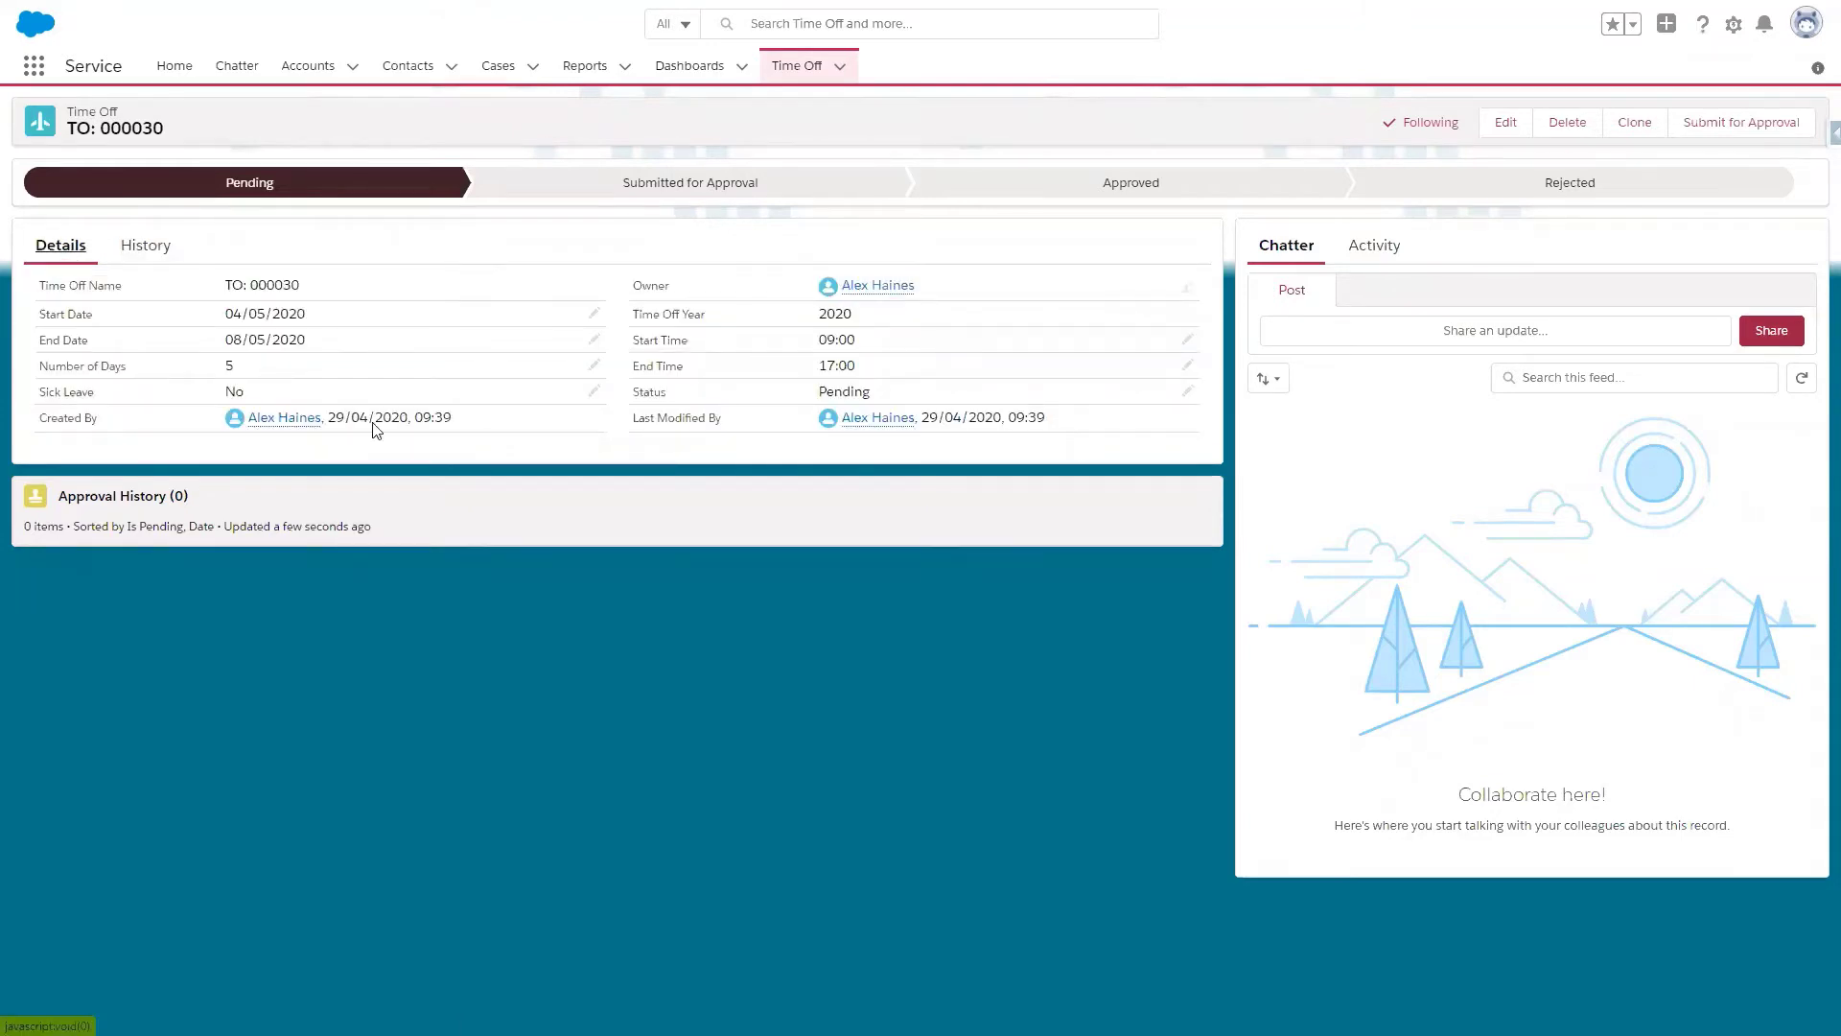
Step: Change the request's start date to 05/05/2020 and number of days to 4, and save the record
{"action": "left_click", "coordinate": [594, 317]}
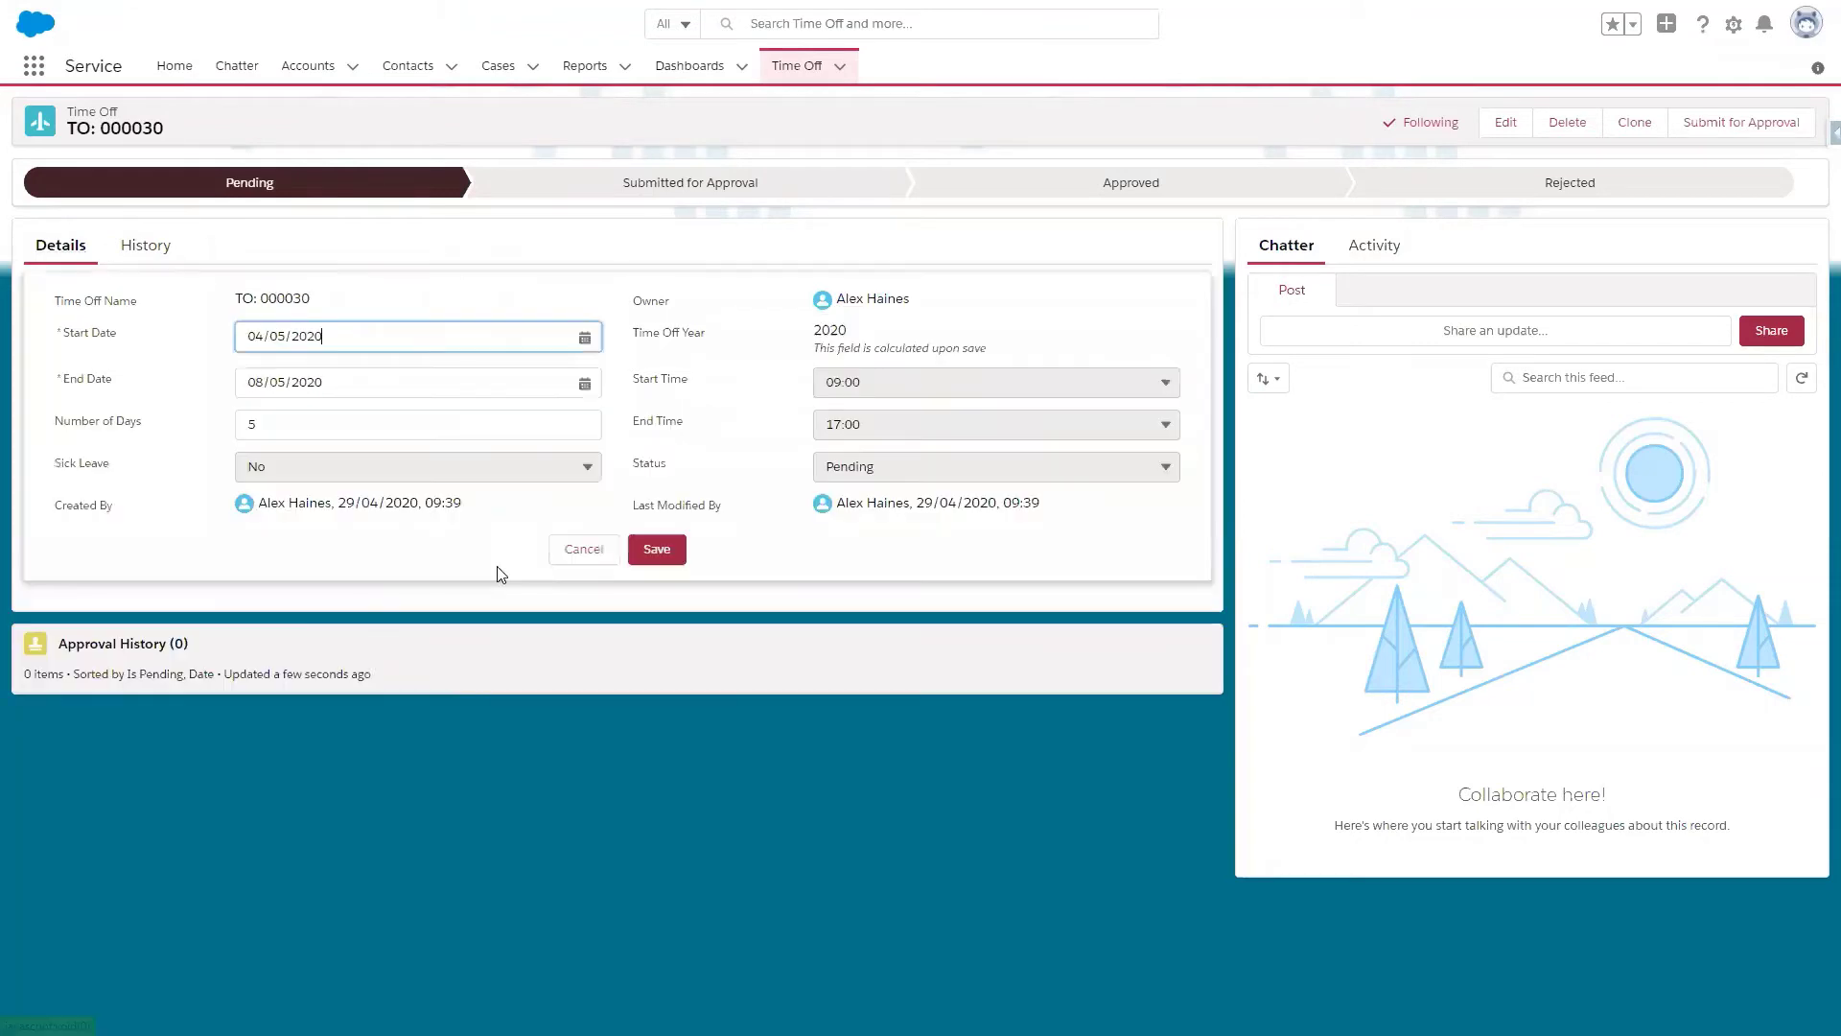
{"action": "left_click", "coordinate": [342, 335]}
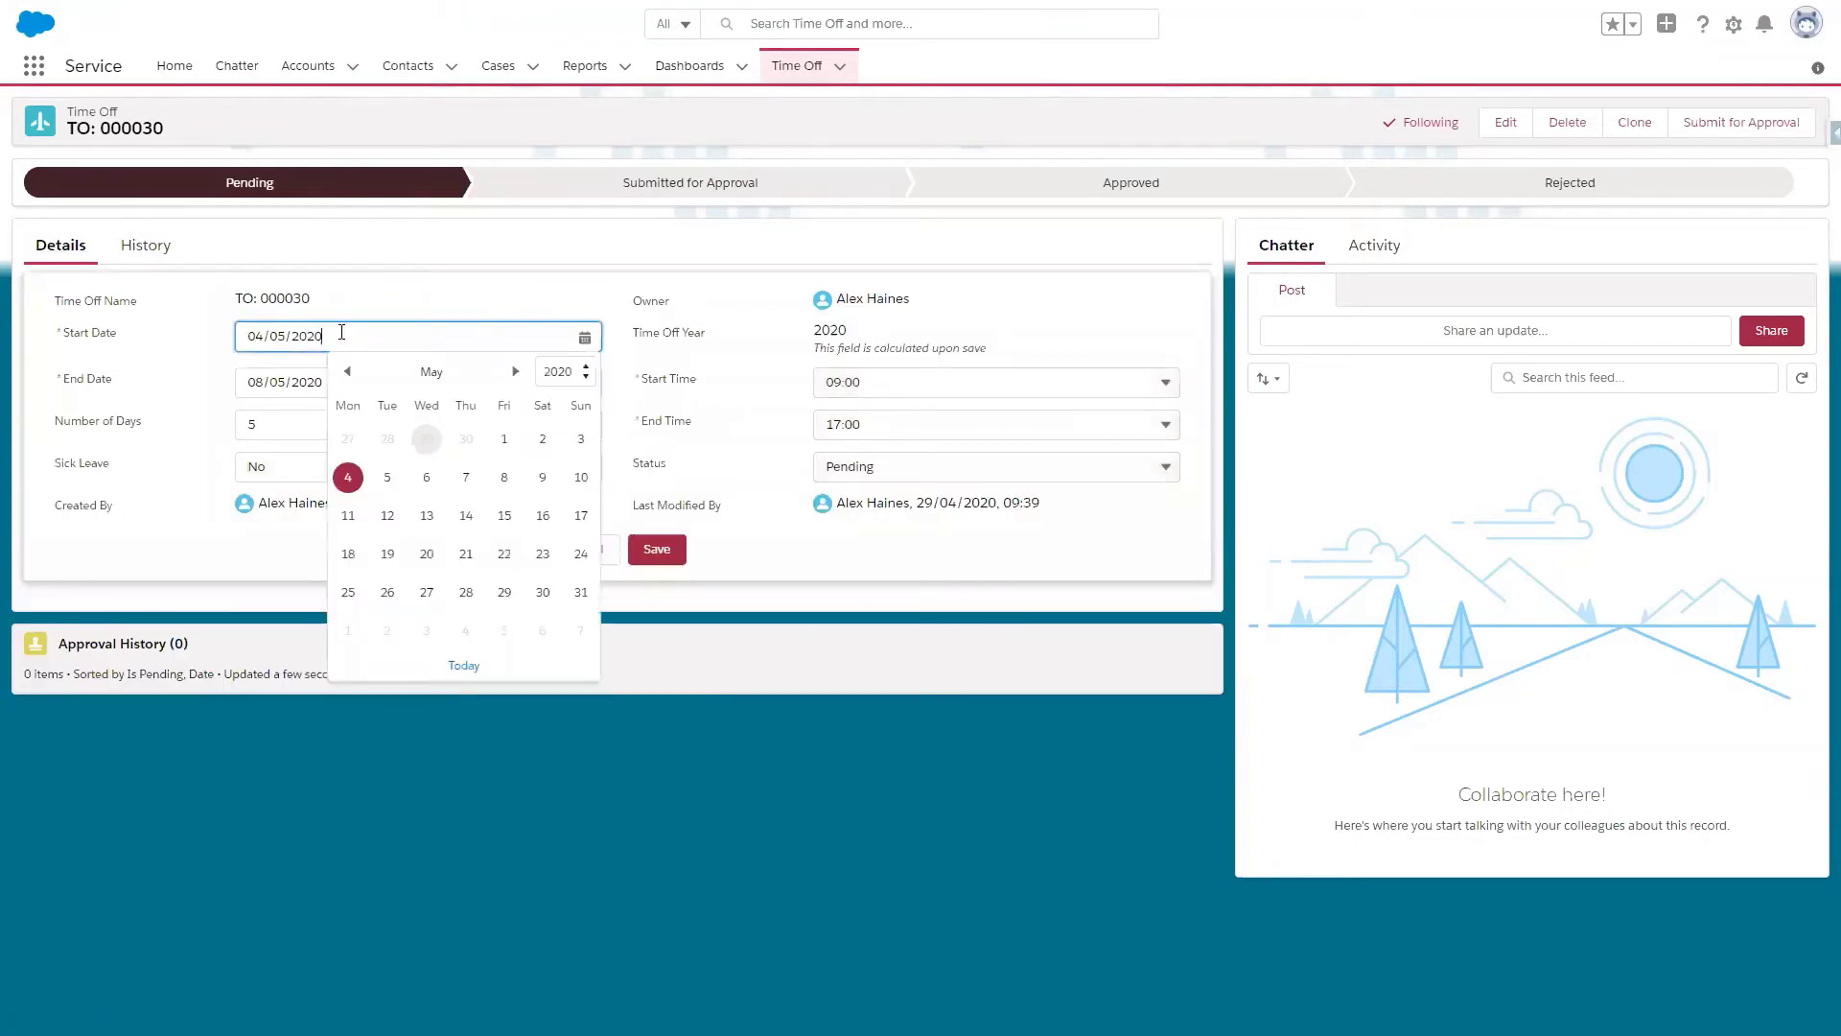
{"action": "left_click", "coordinate": [387, 476]}
{"action": "left_click", "coordinate": [271, 441]}
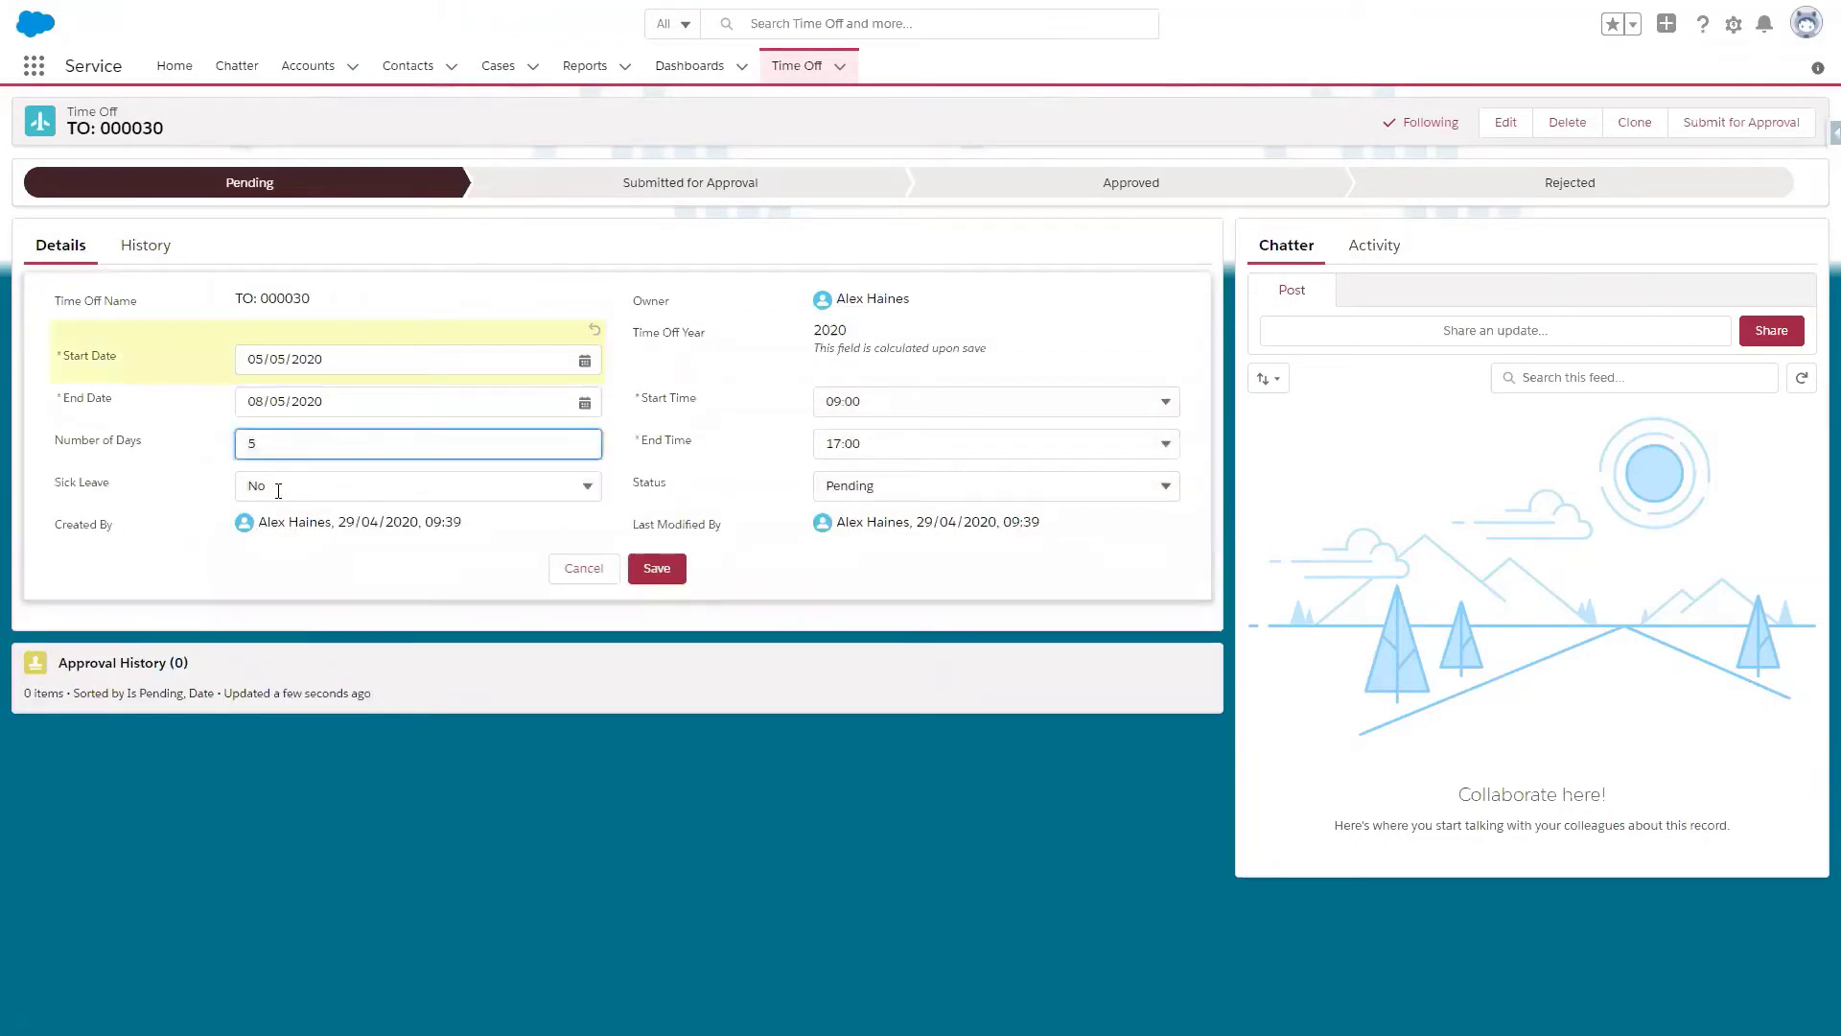
{"action": "key", "text": "BackSpace"}
{"action": "type", "text": "4"}
{"action": "left_click", "coordinate": [671, 567]}
{"action": "left_click", "coordinate": [677, 587]}
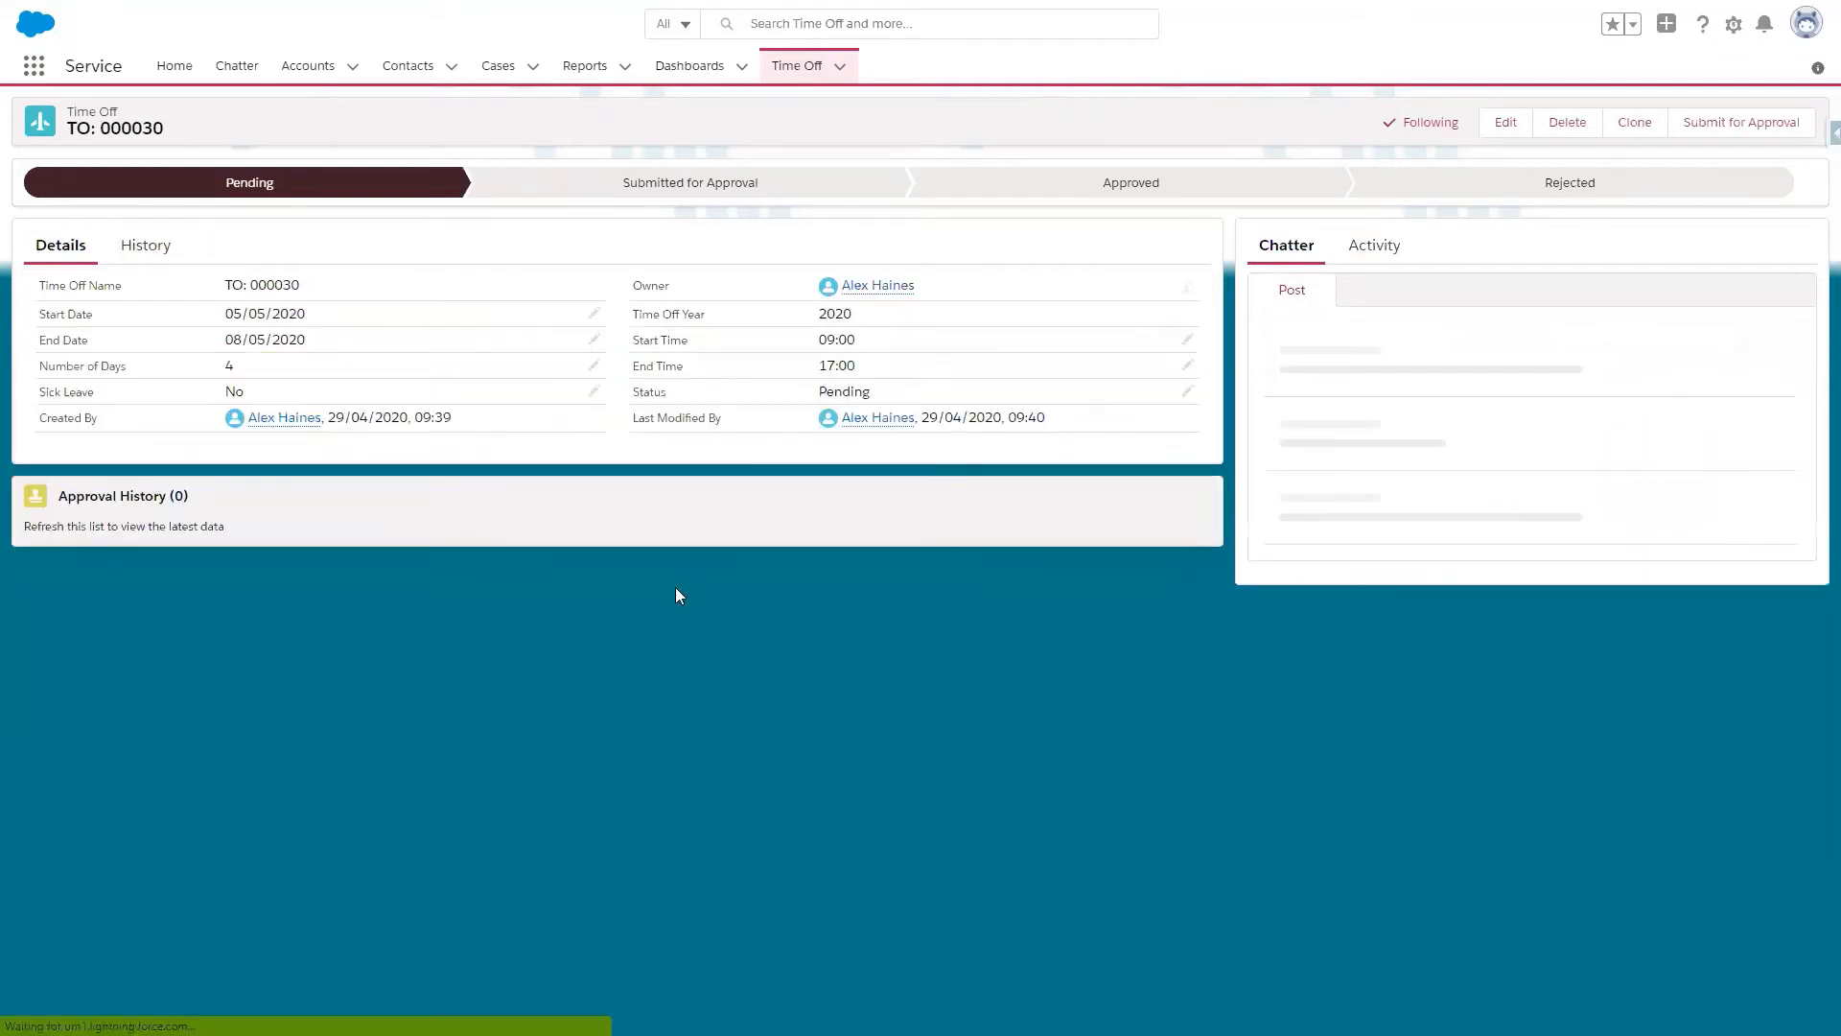
Step: Review the request's field change history and open its upcoming time off event from the activity timeline
{"action": "left_click", "coordinate": [140, 252]}
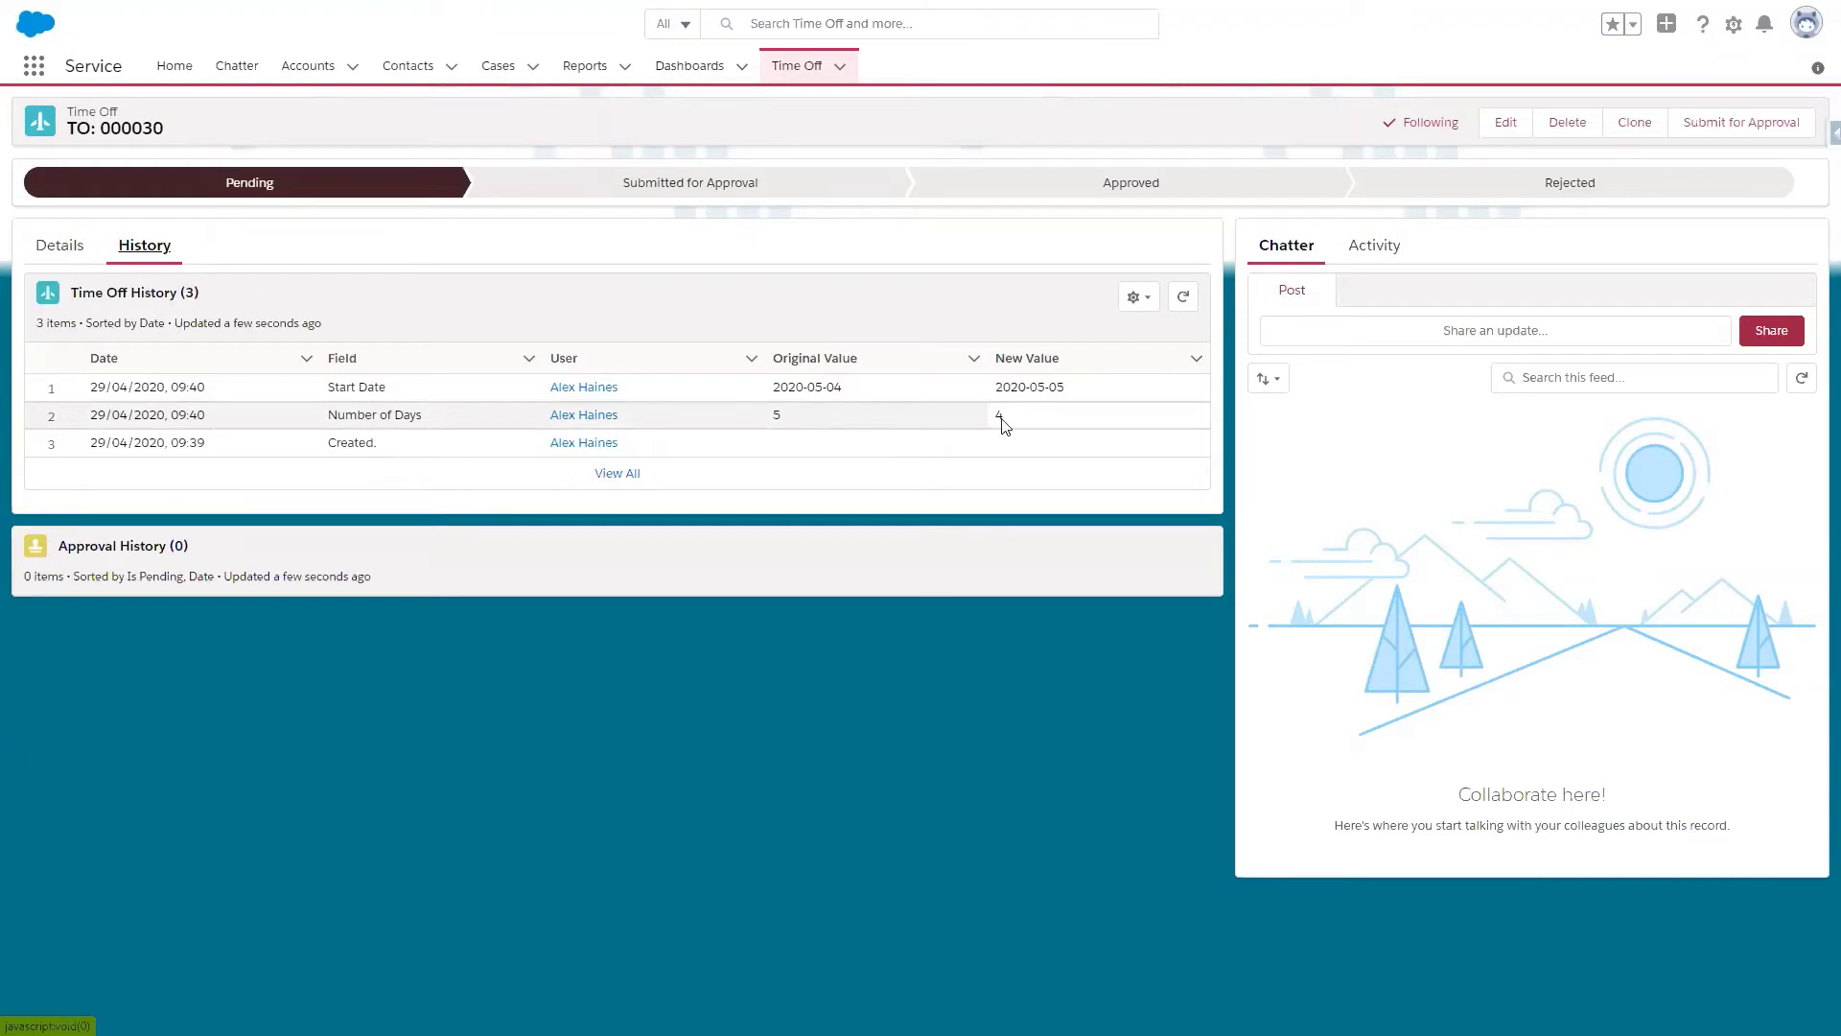
{"action": "left_click", "coordinate": [52, 254]}
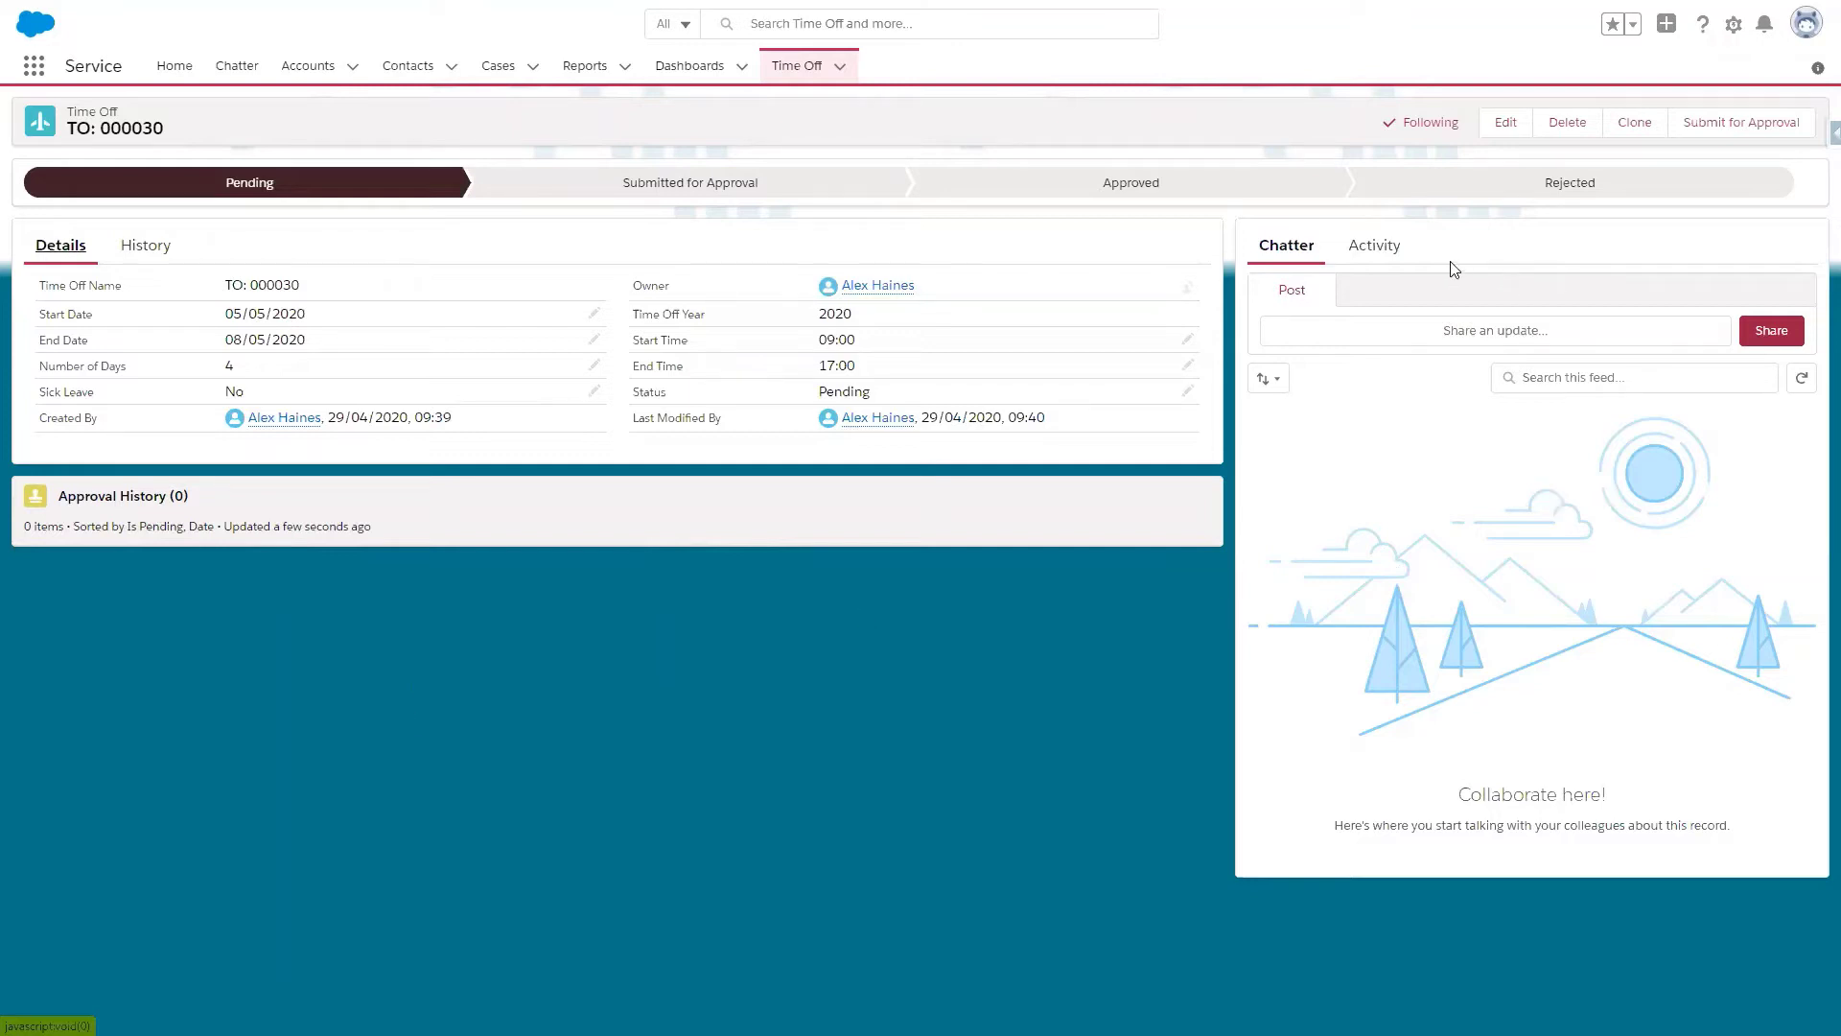
{"action": "left_click", "coordinate": [1384, 256]}
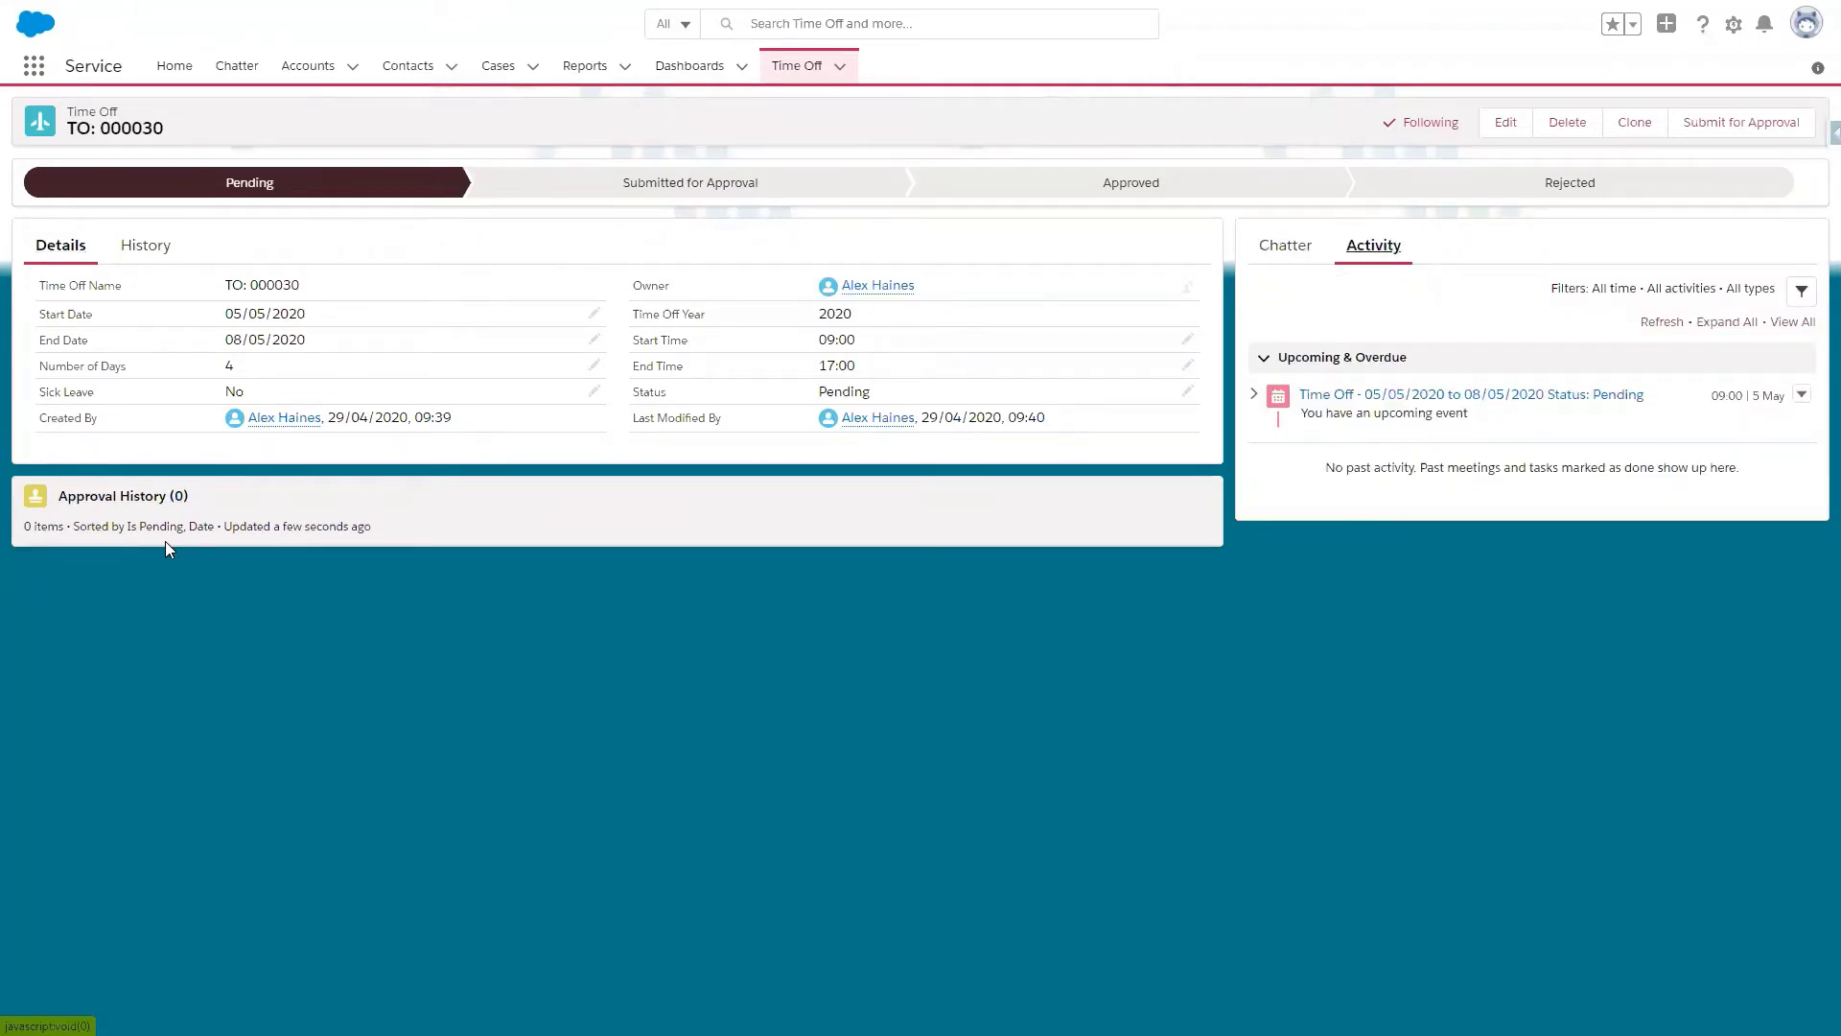
{"action": "left_click", "coordinate": [1371, 395]}
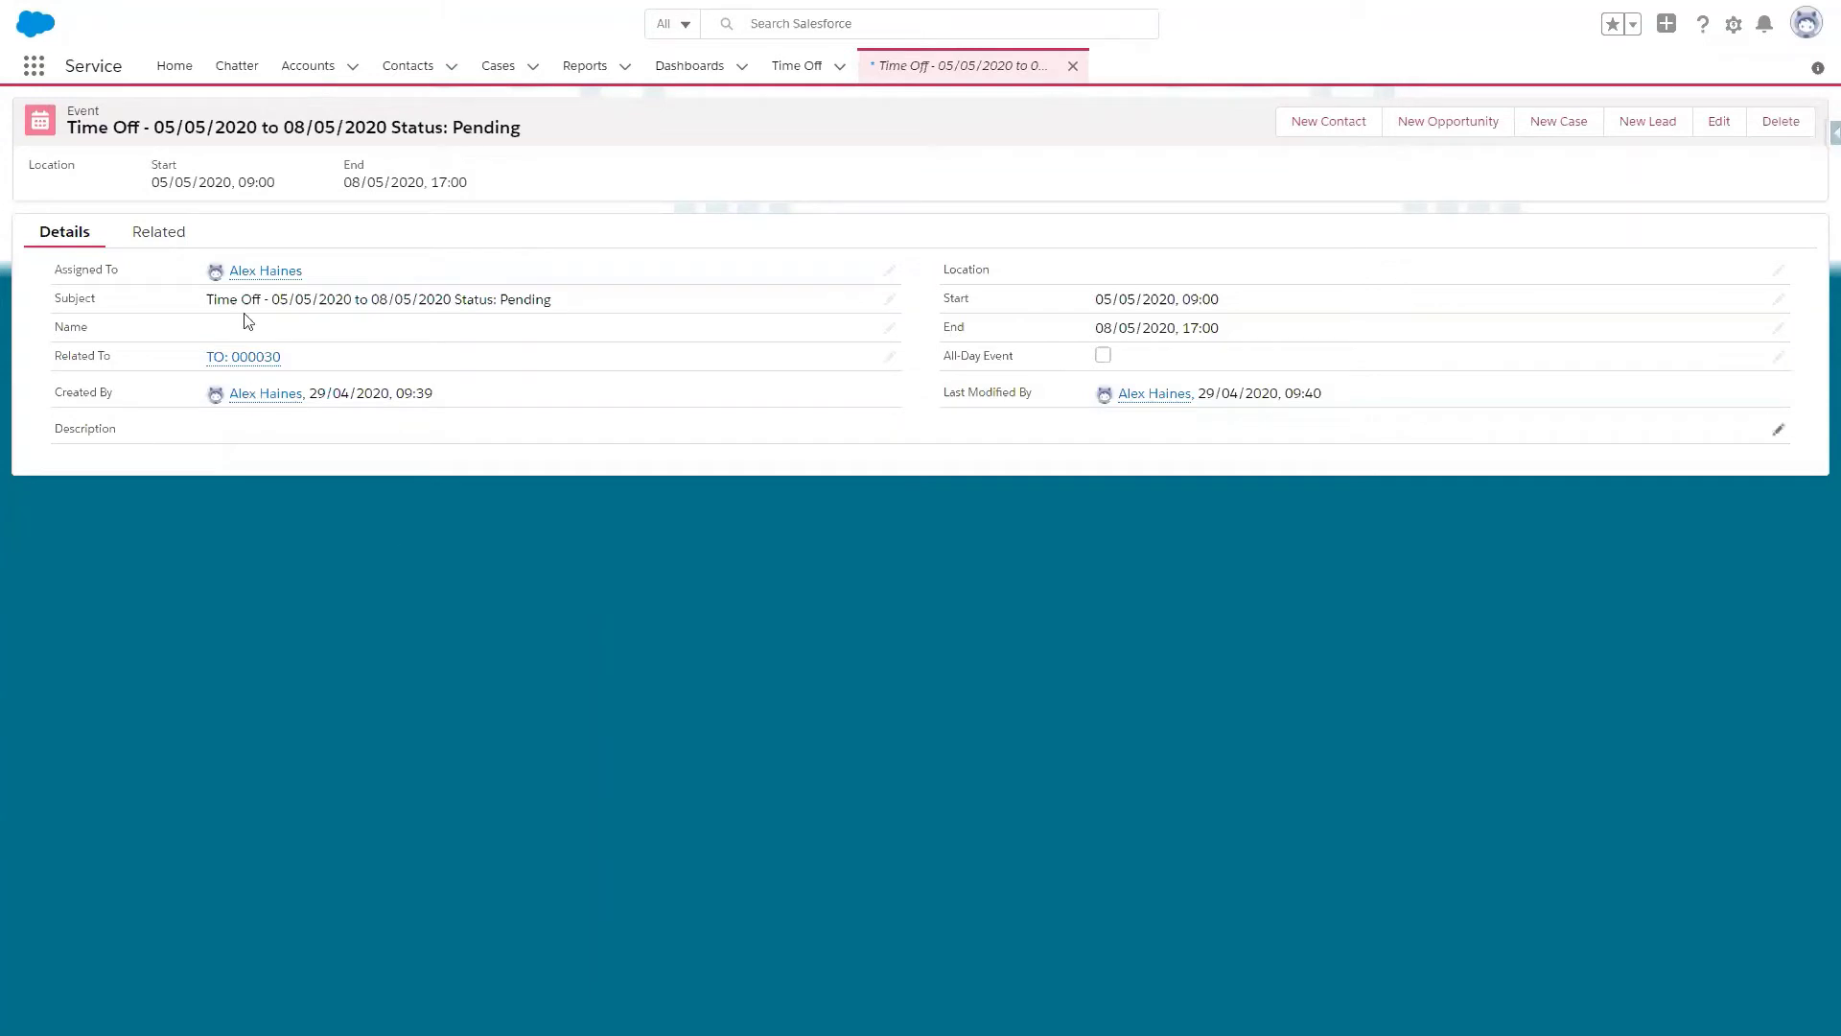
Step: View the calendar for May 4–10, 2020 and preview the time off event's details
{"action": "left_click", "coordinate": [183, 75]}
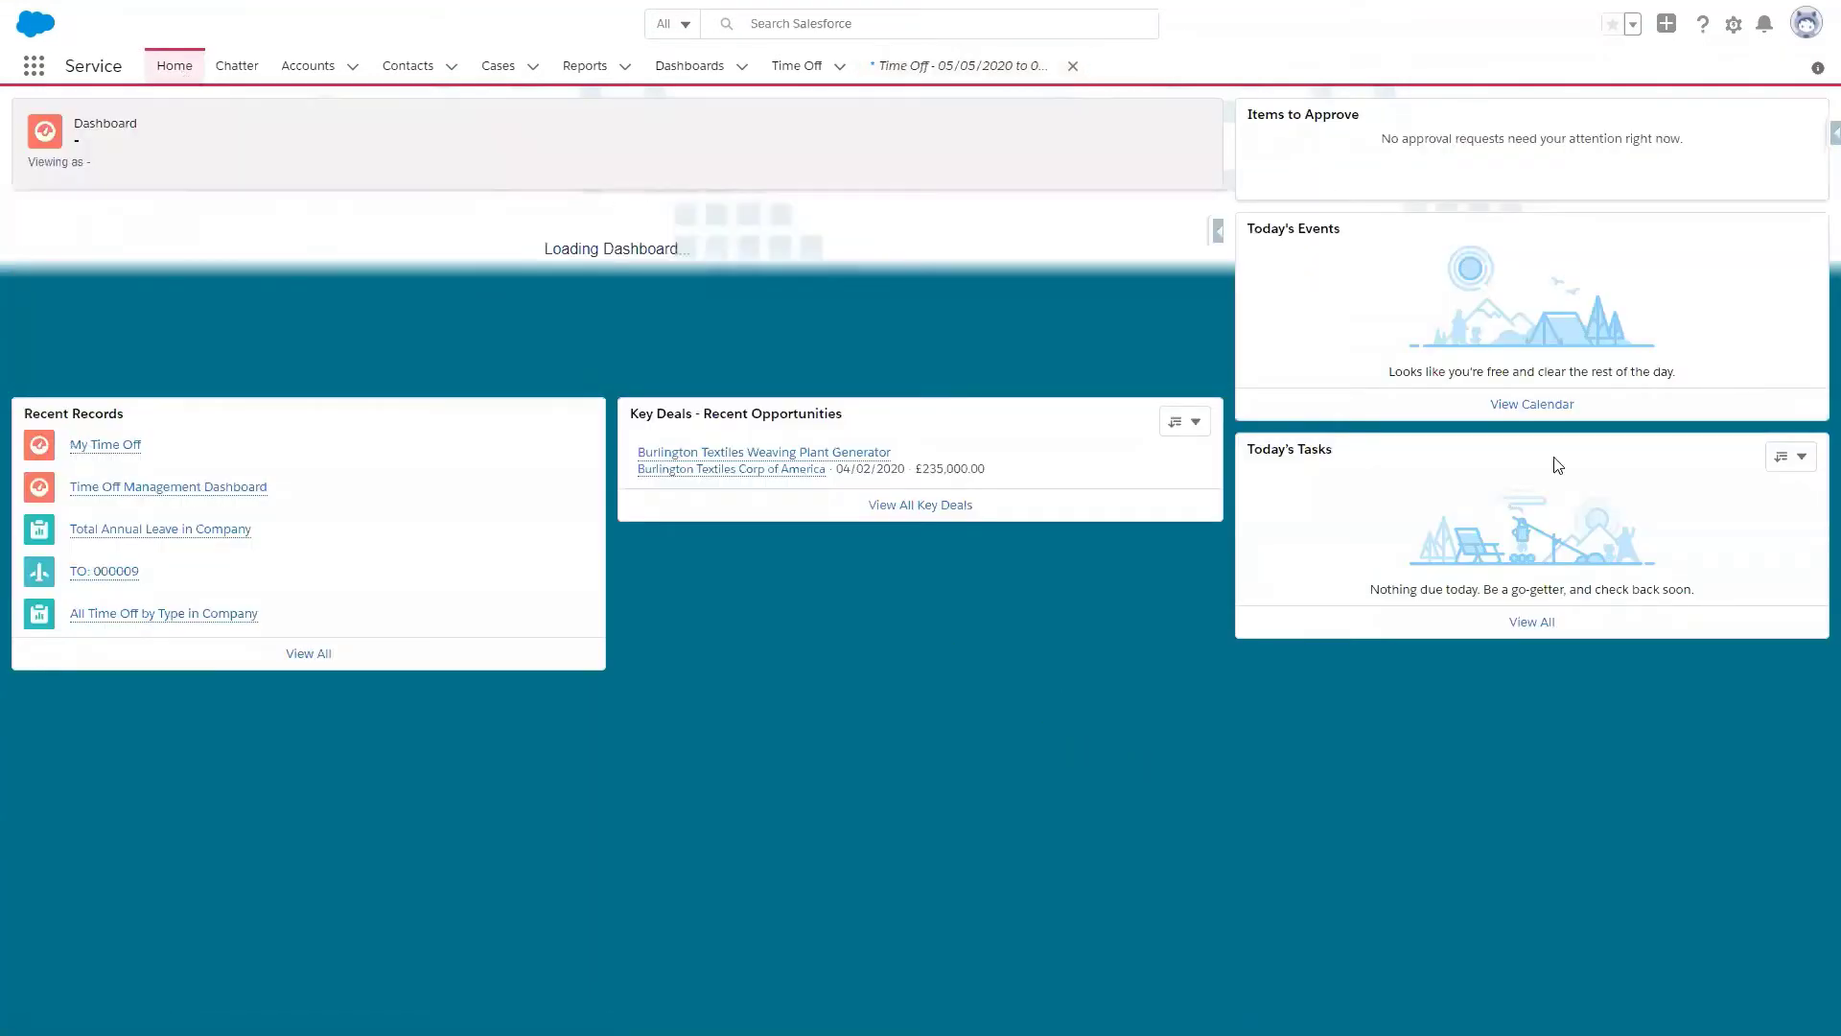
{"action": "left_click", "coordinate": [1534, 404]}
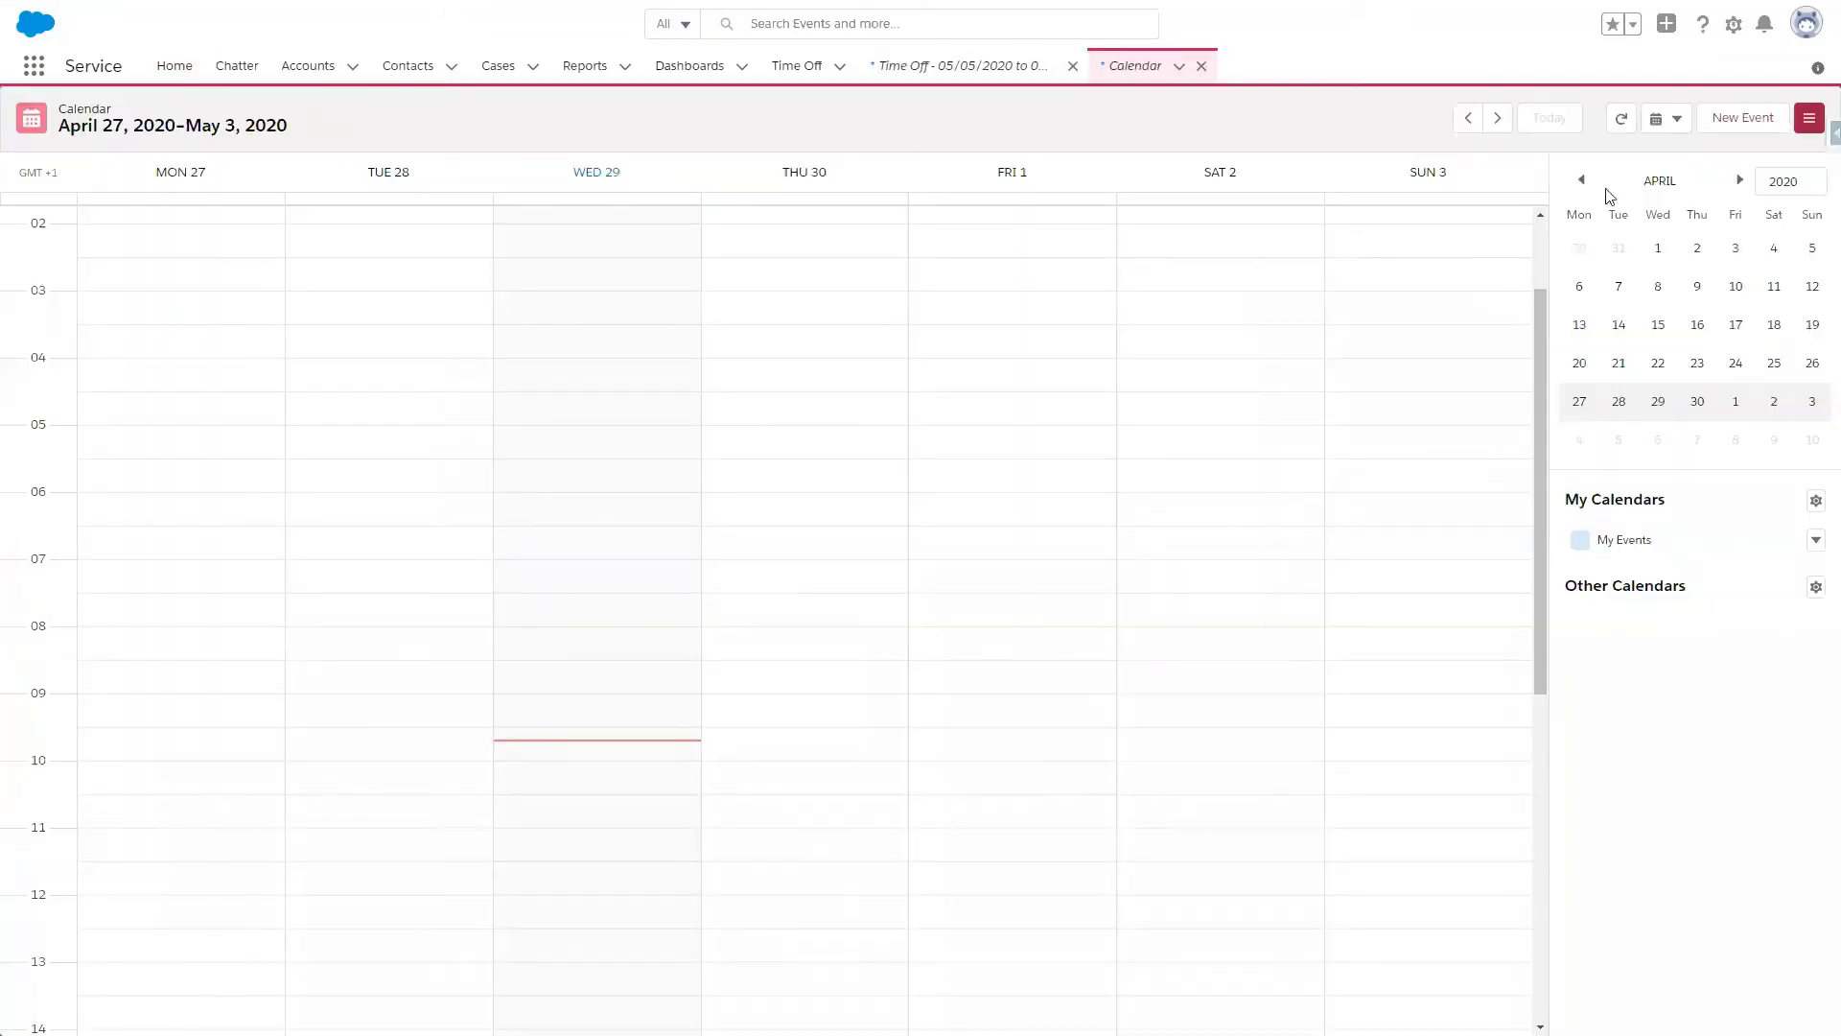
{"action": "left_click", "coordinate": [1499, 119]}
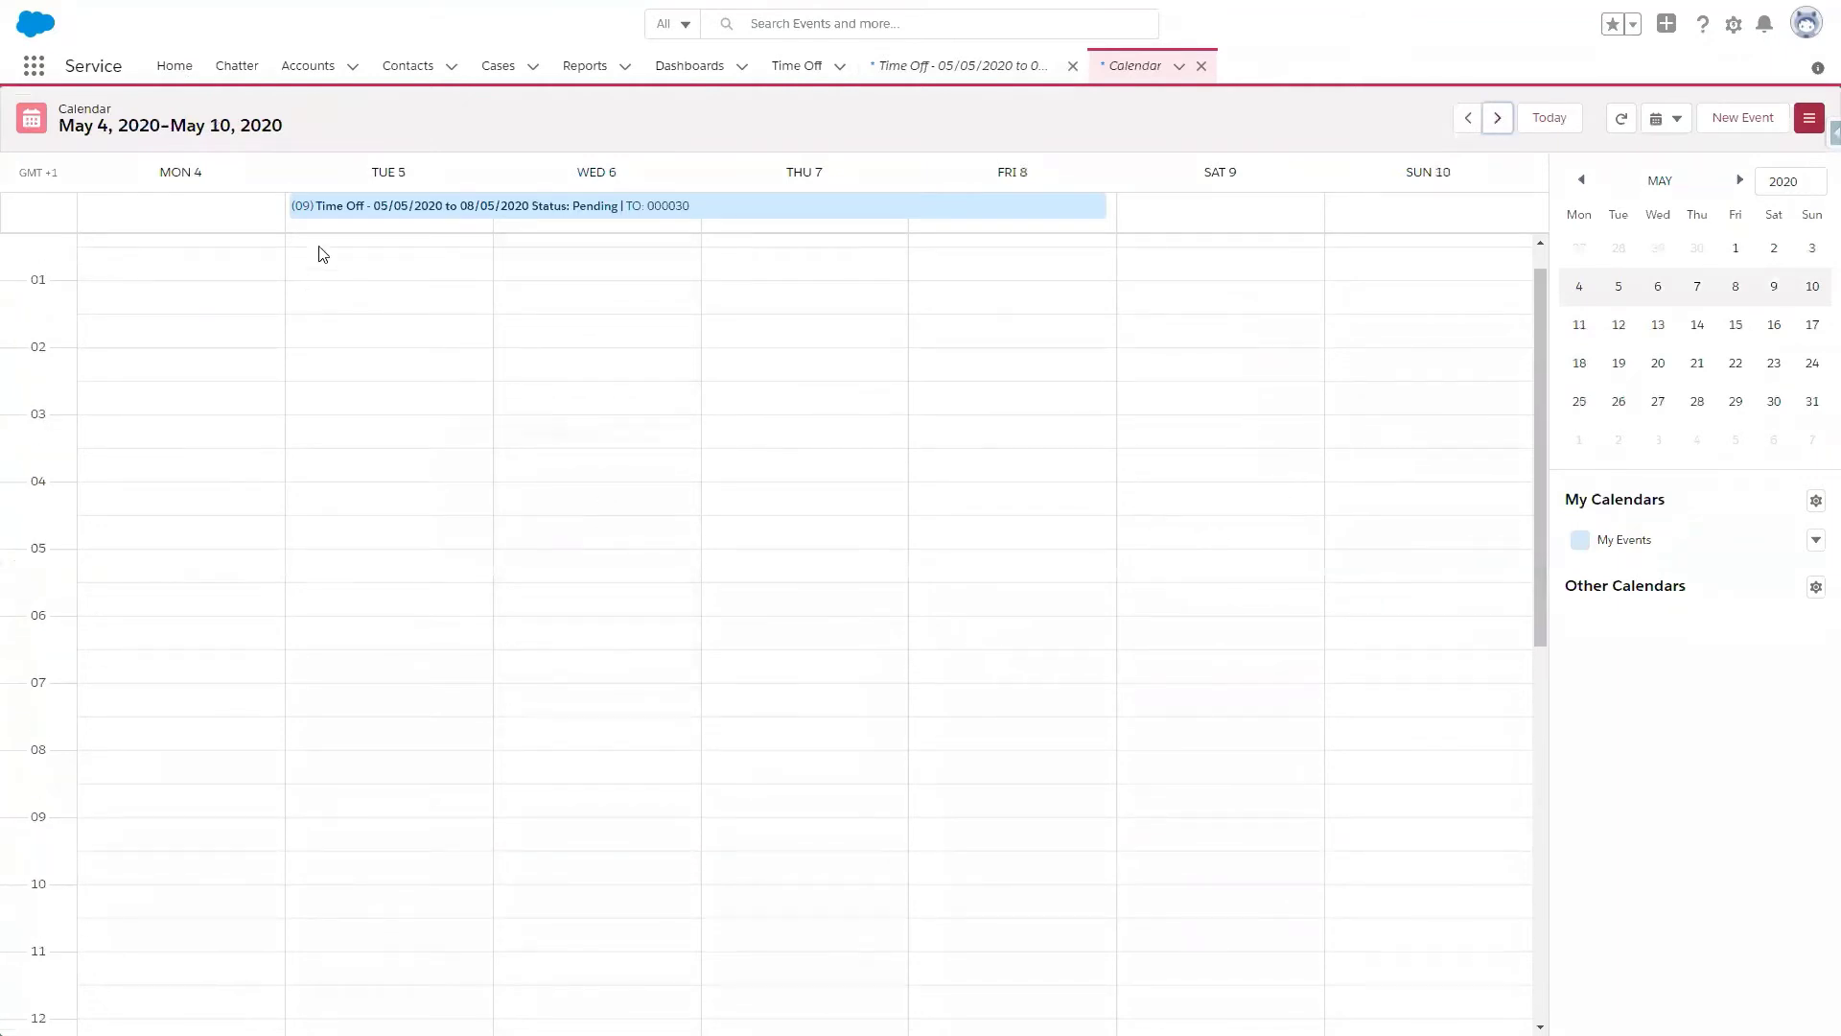
{"action": "mouse_move", "coordinate": [320, 211]}
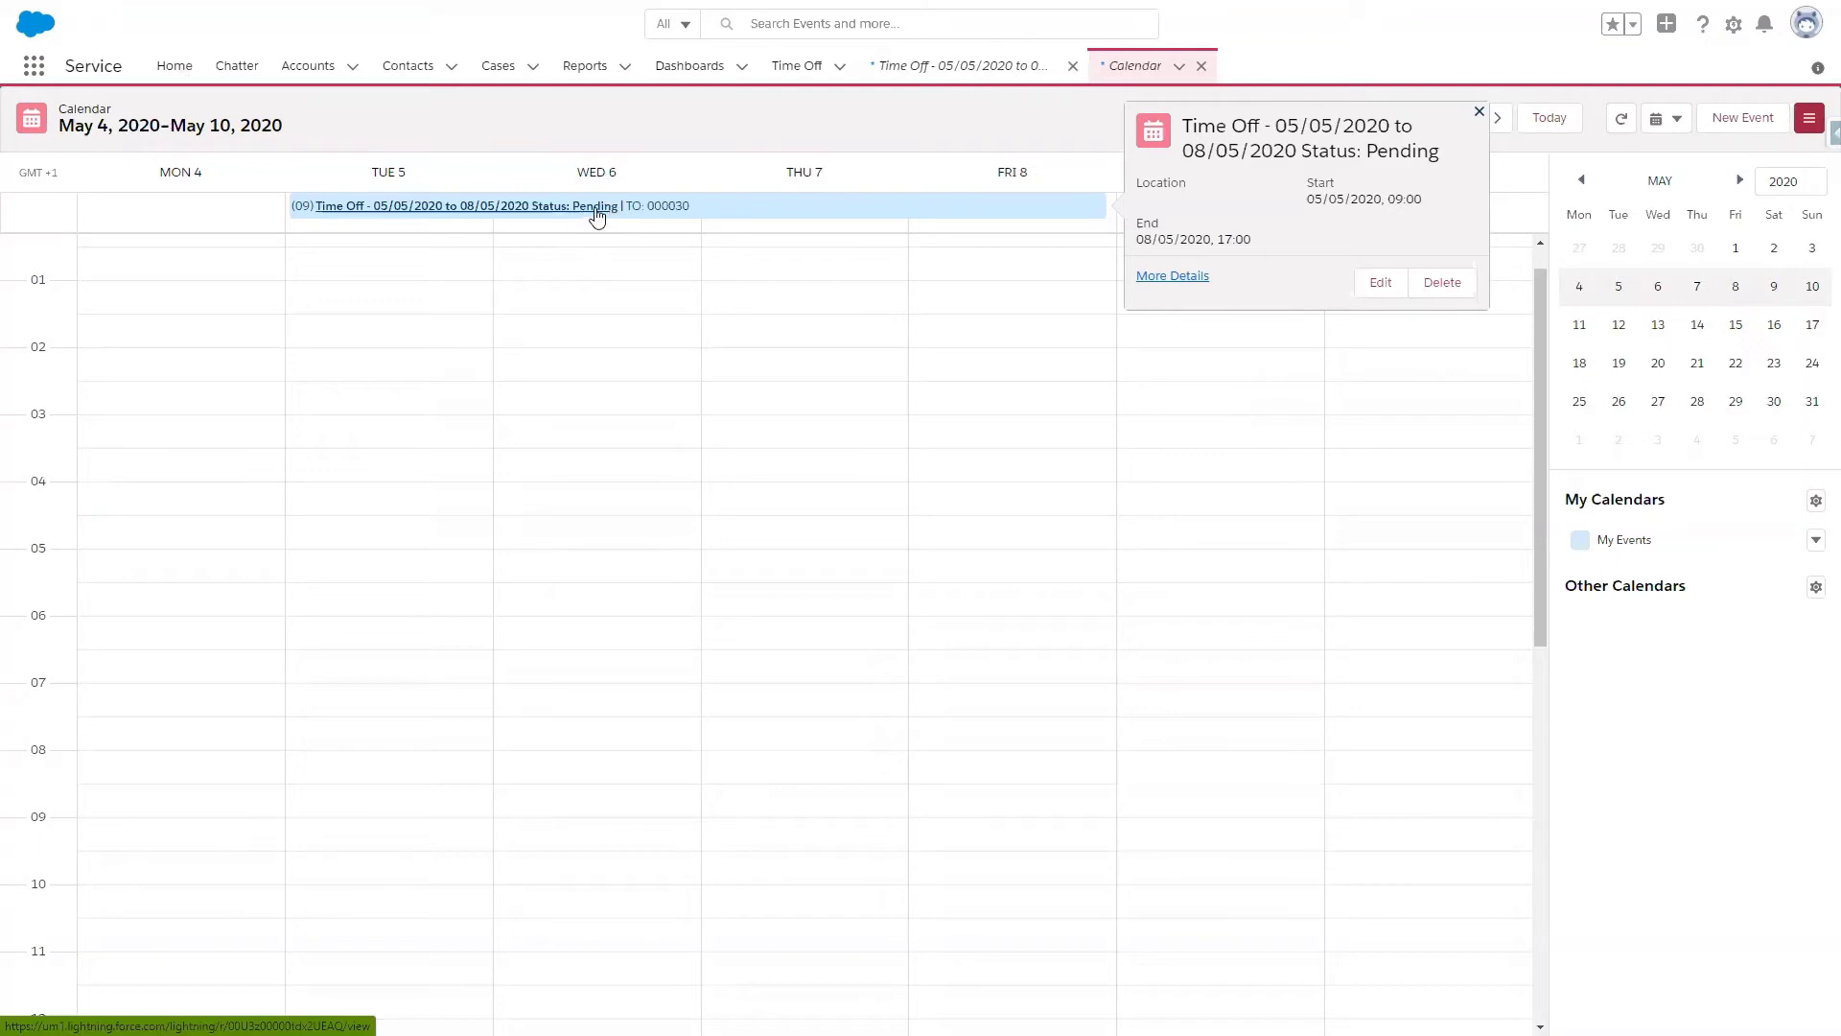
Step: Open the time off record related to the event and submit it for approval without a comment
{"action": "left_click", "coordinate": [957, 68]}
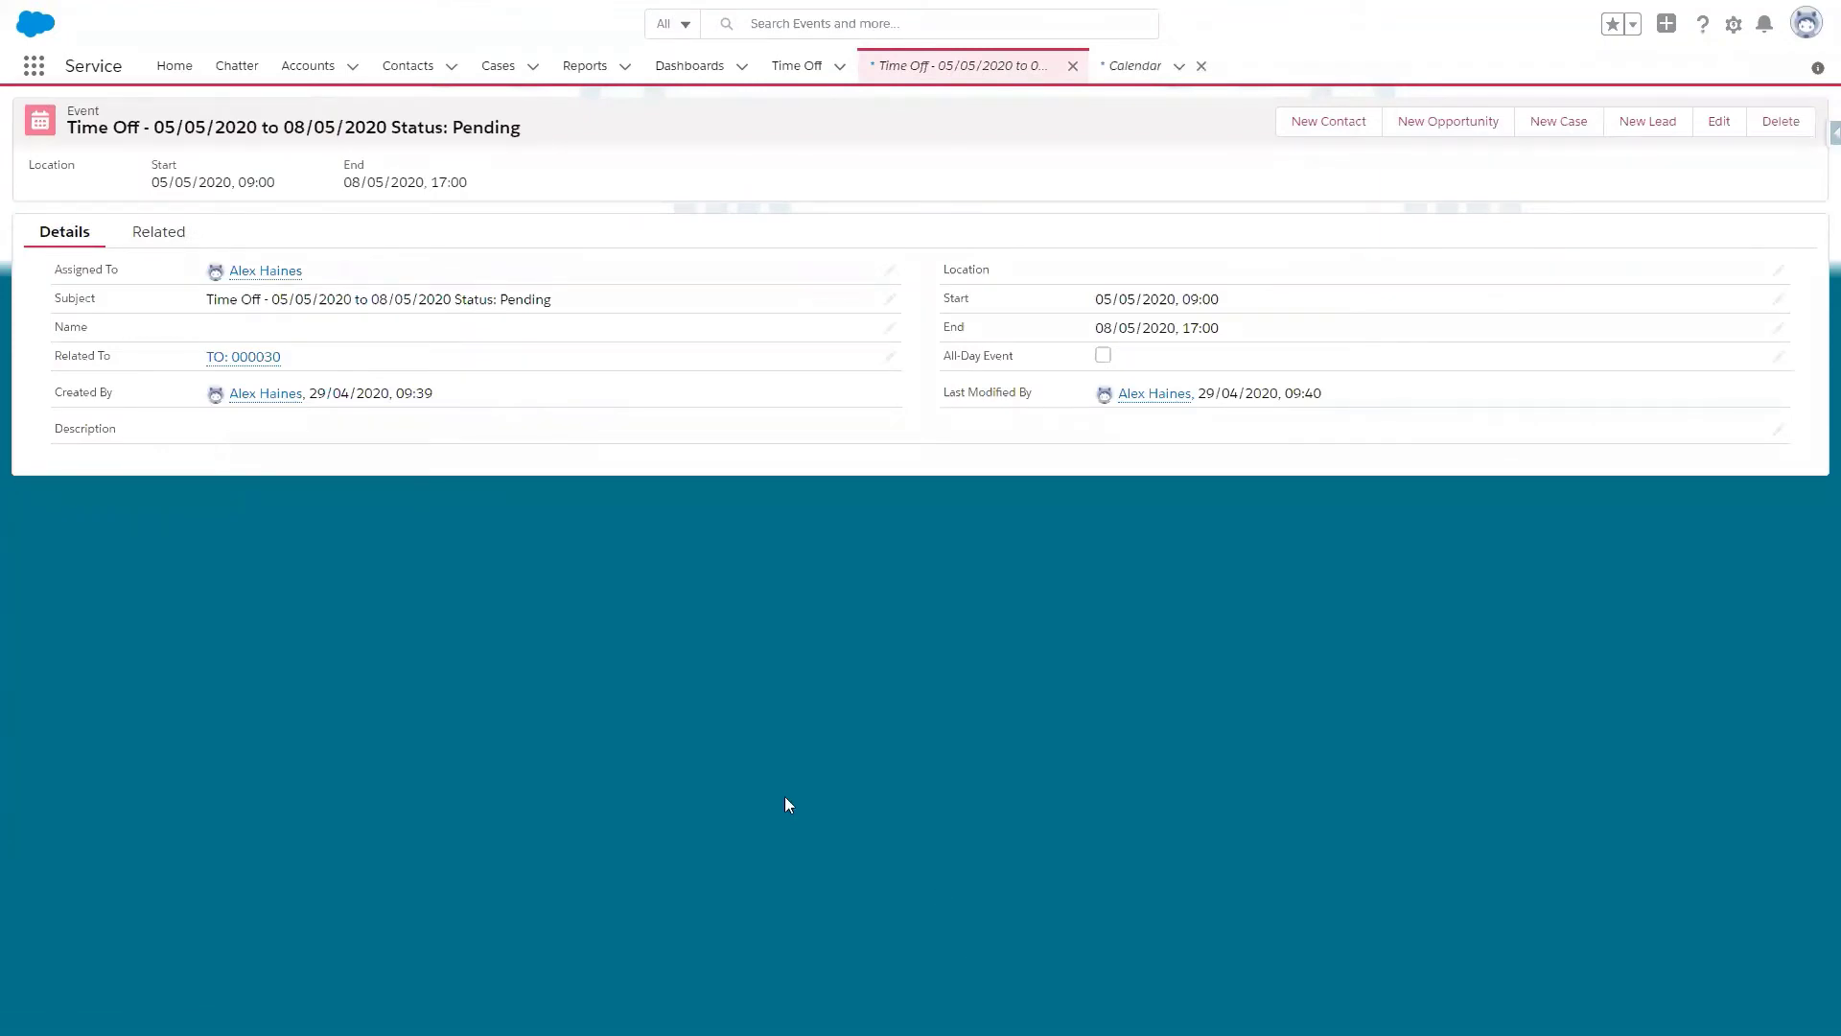
{"action": "left_click", "coordinate": [260, 357]}
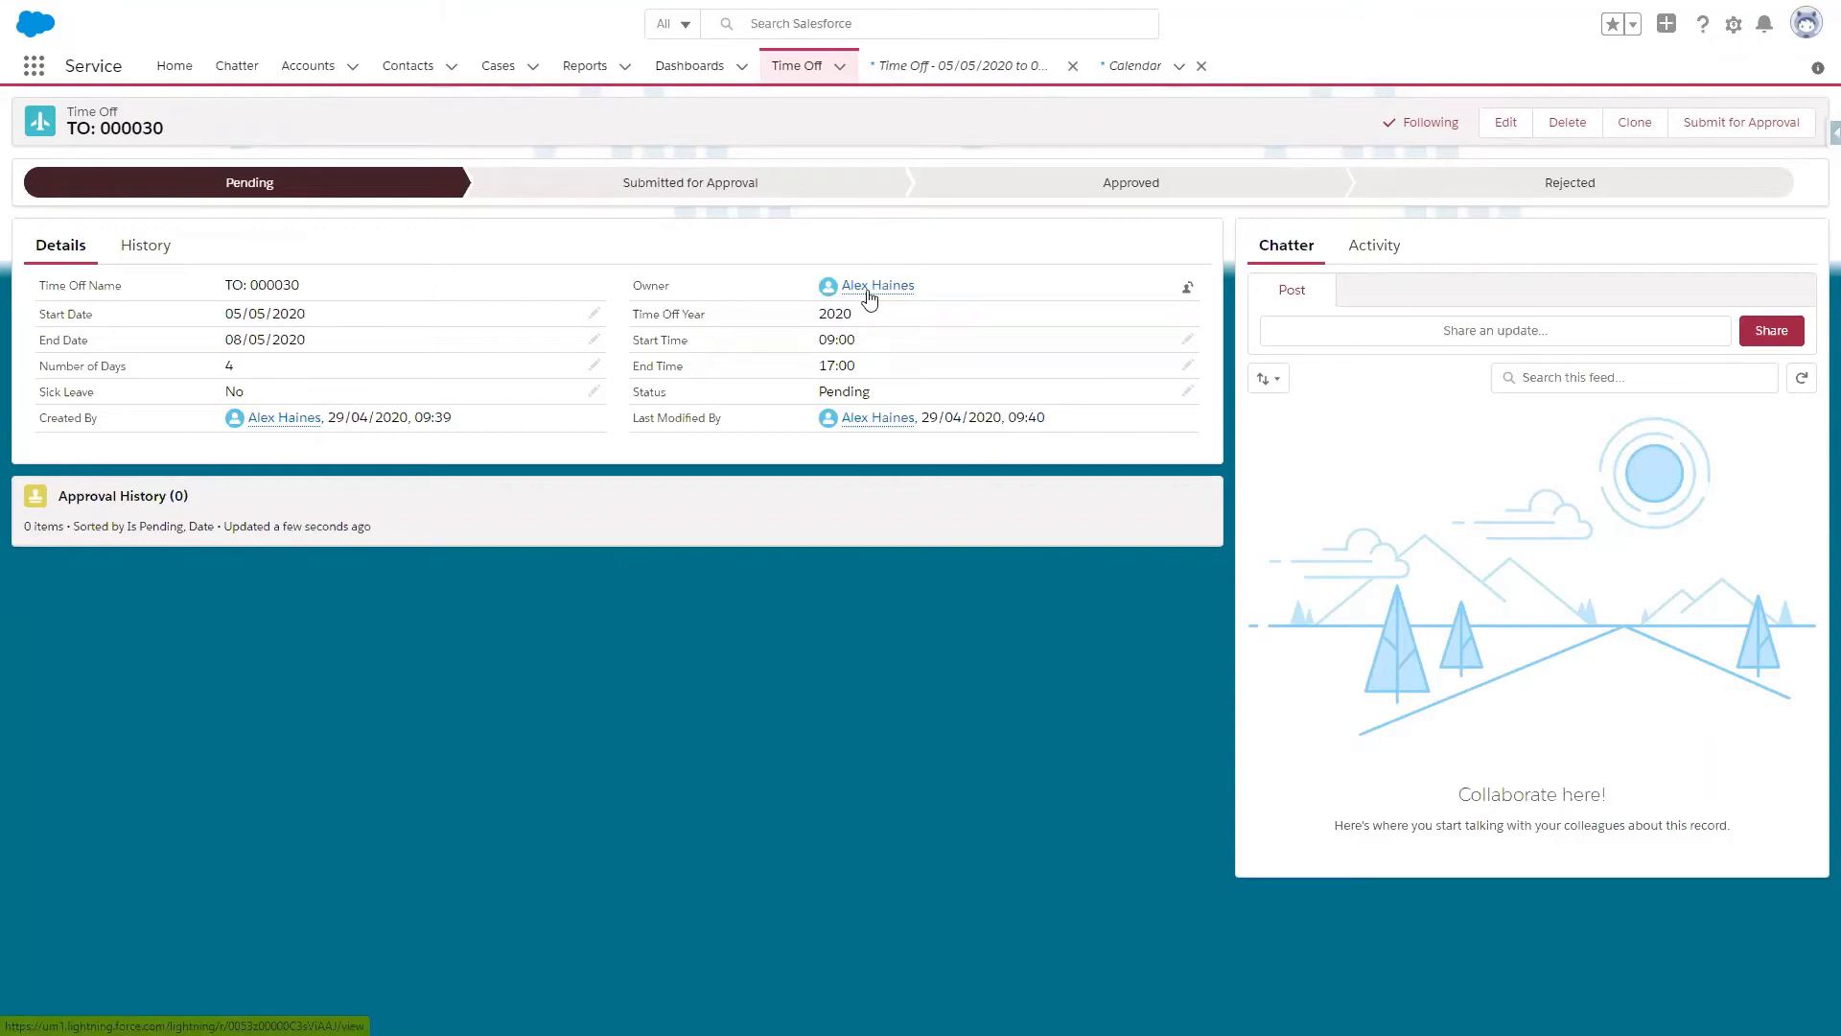
{"action": "mouse_move", "coordinate": [869, 299]}
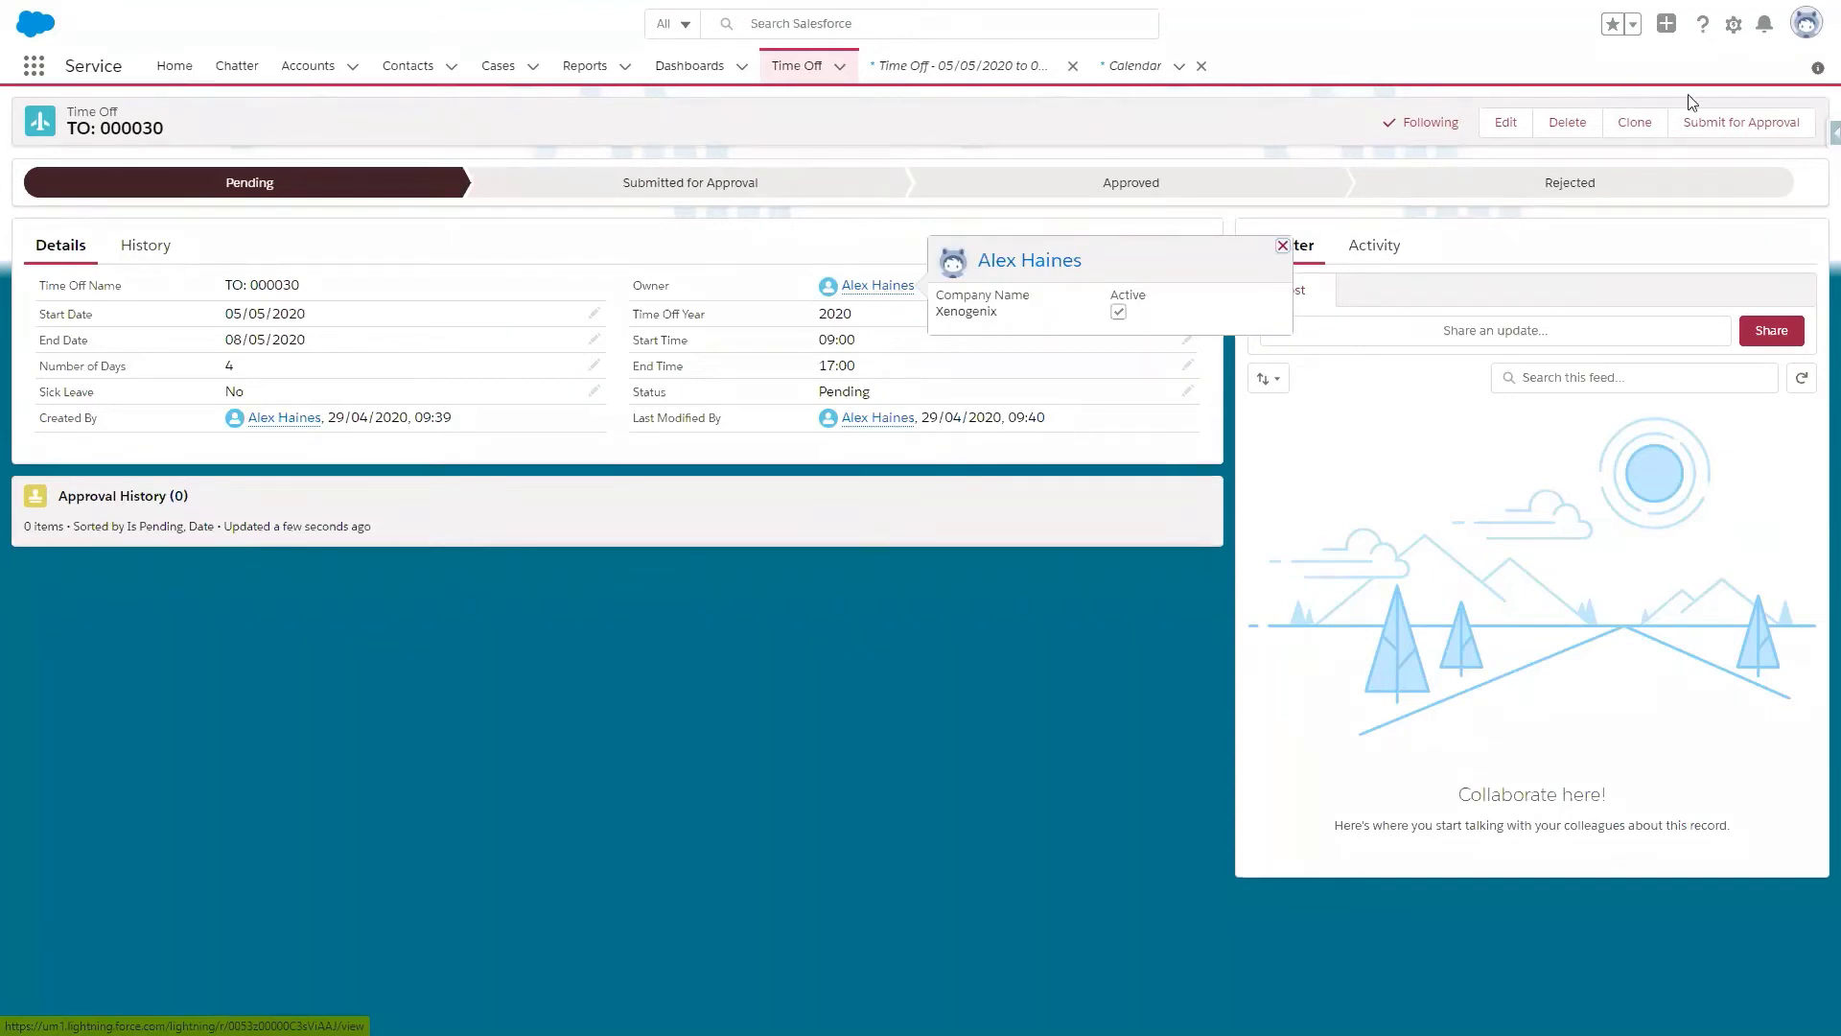
{"action": "left_click", "coordinate": [1745, 123]}
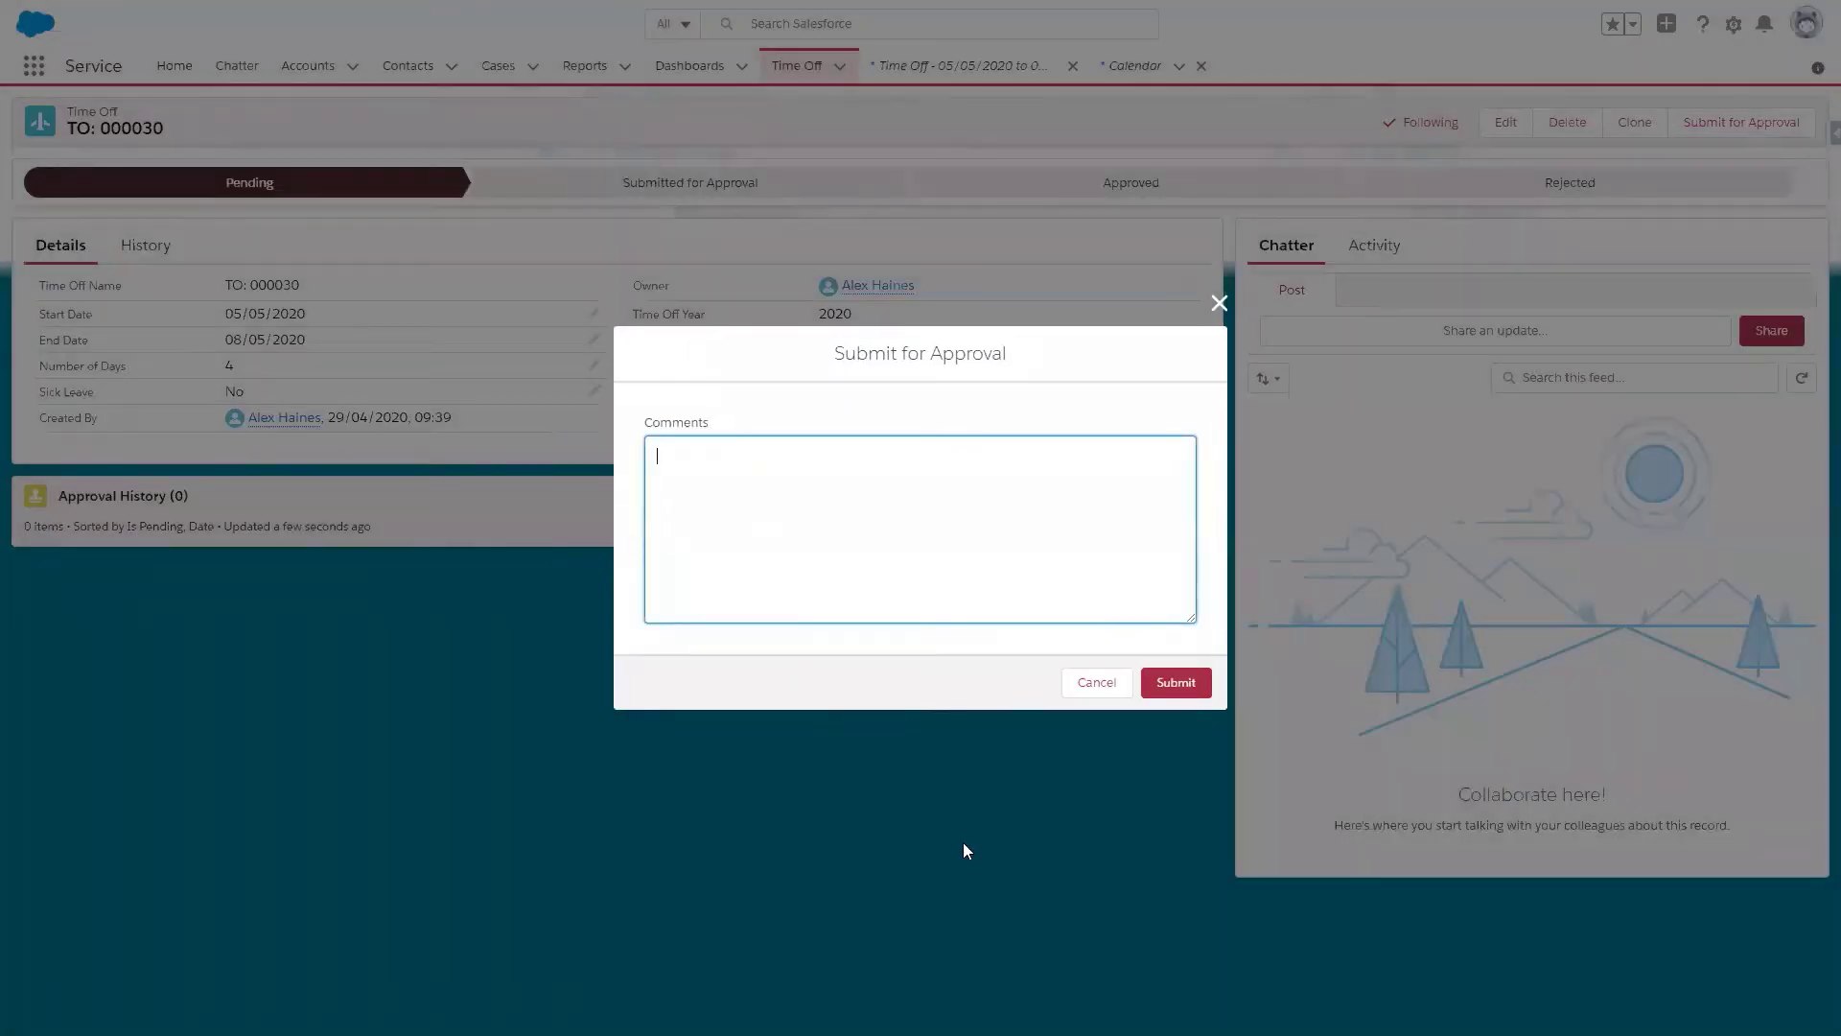
{"action": "left_click", "coordinate": [1179, 685]}
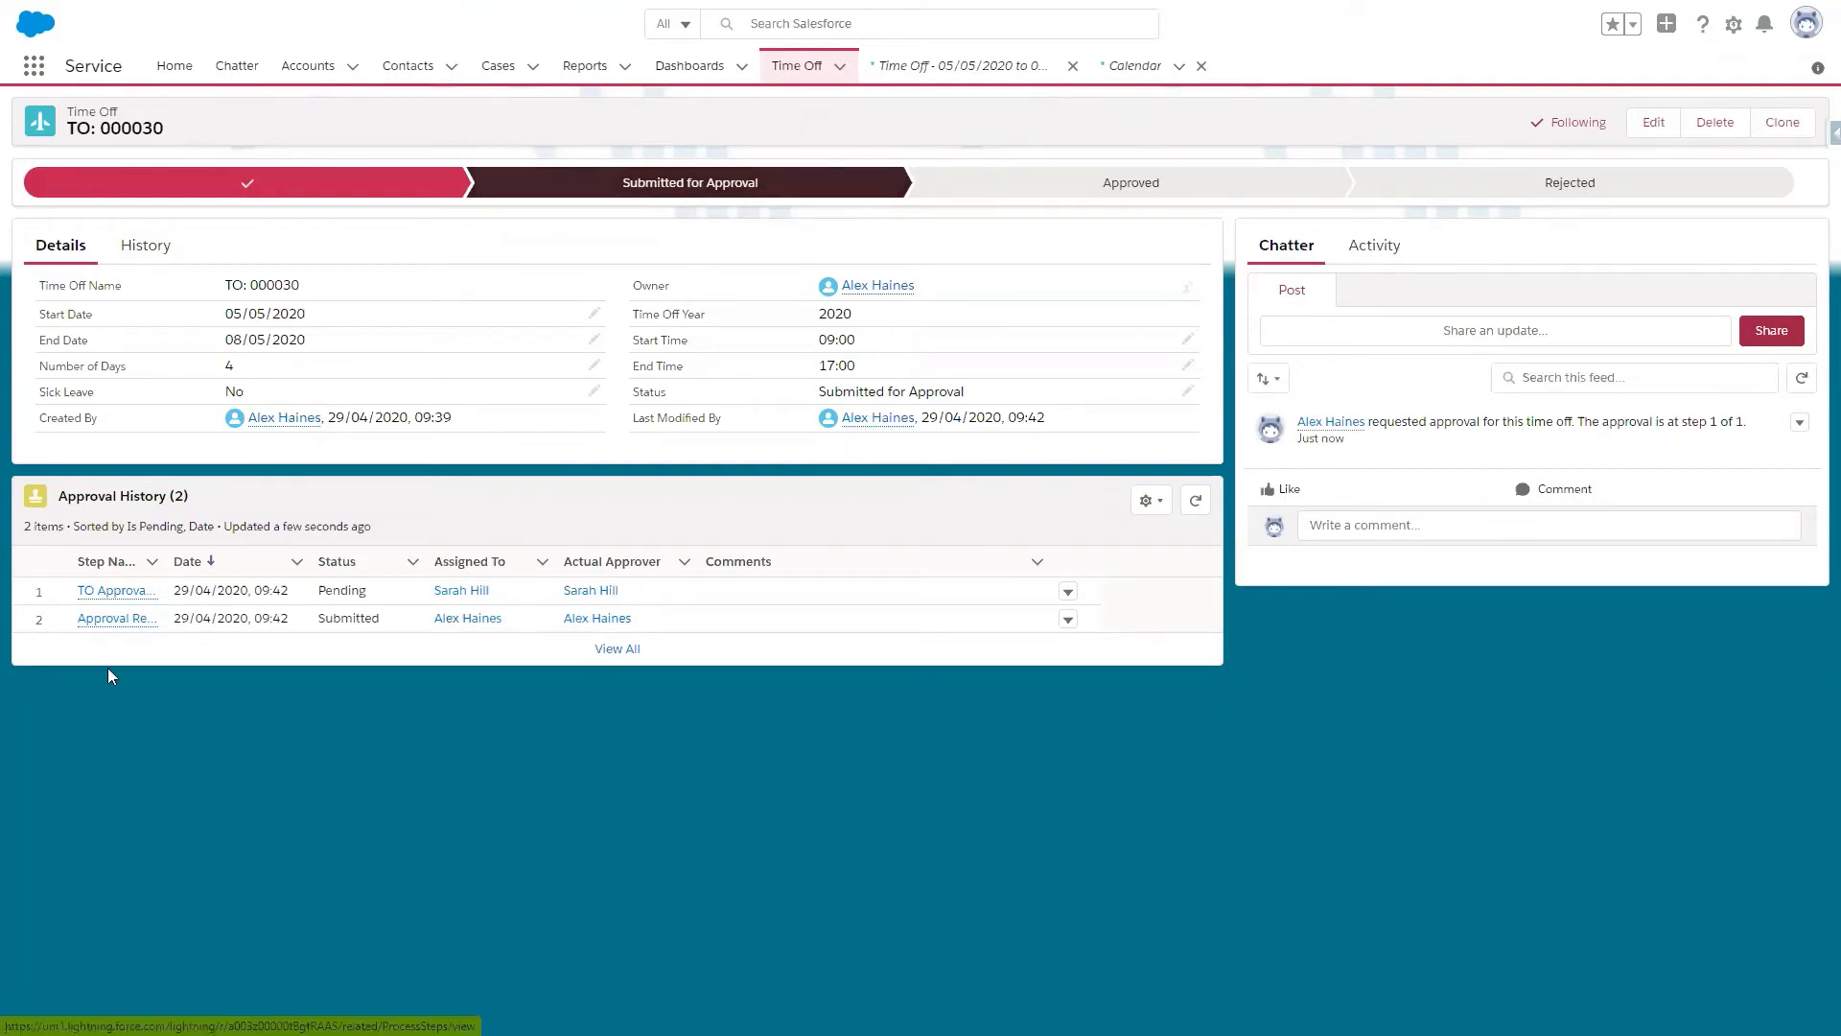
{"action": "mouse_move", "coordinate": [111, 602]}
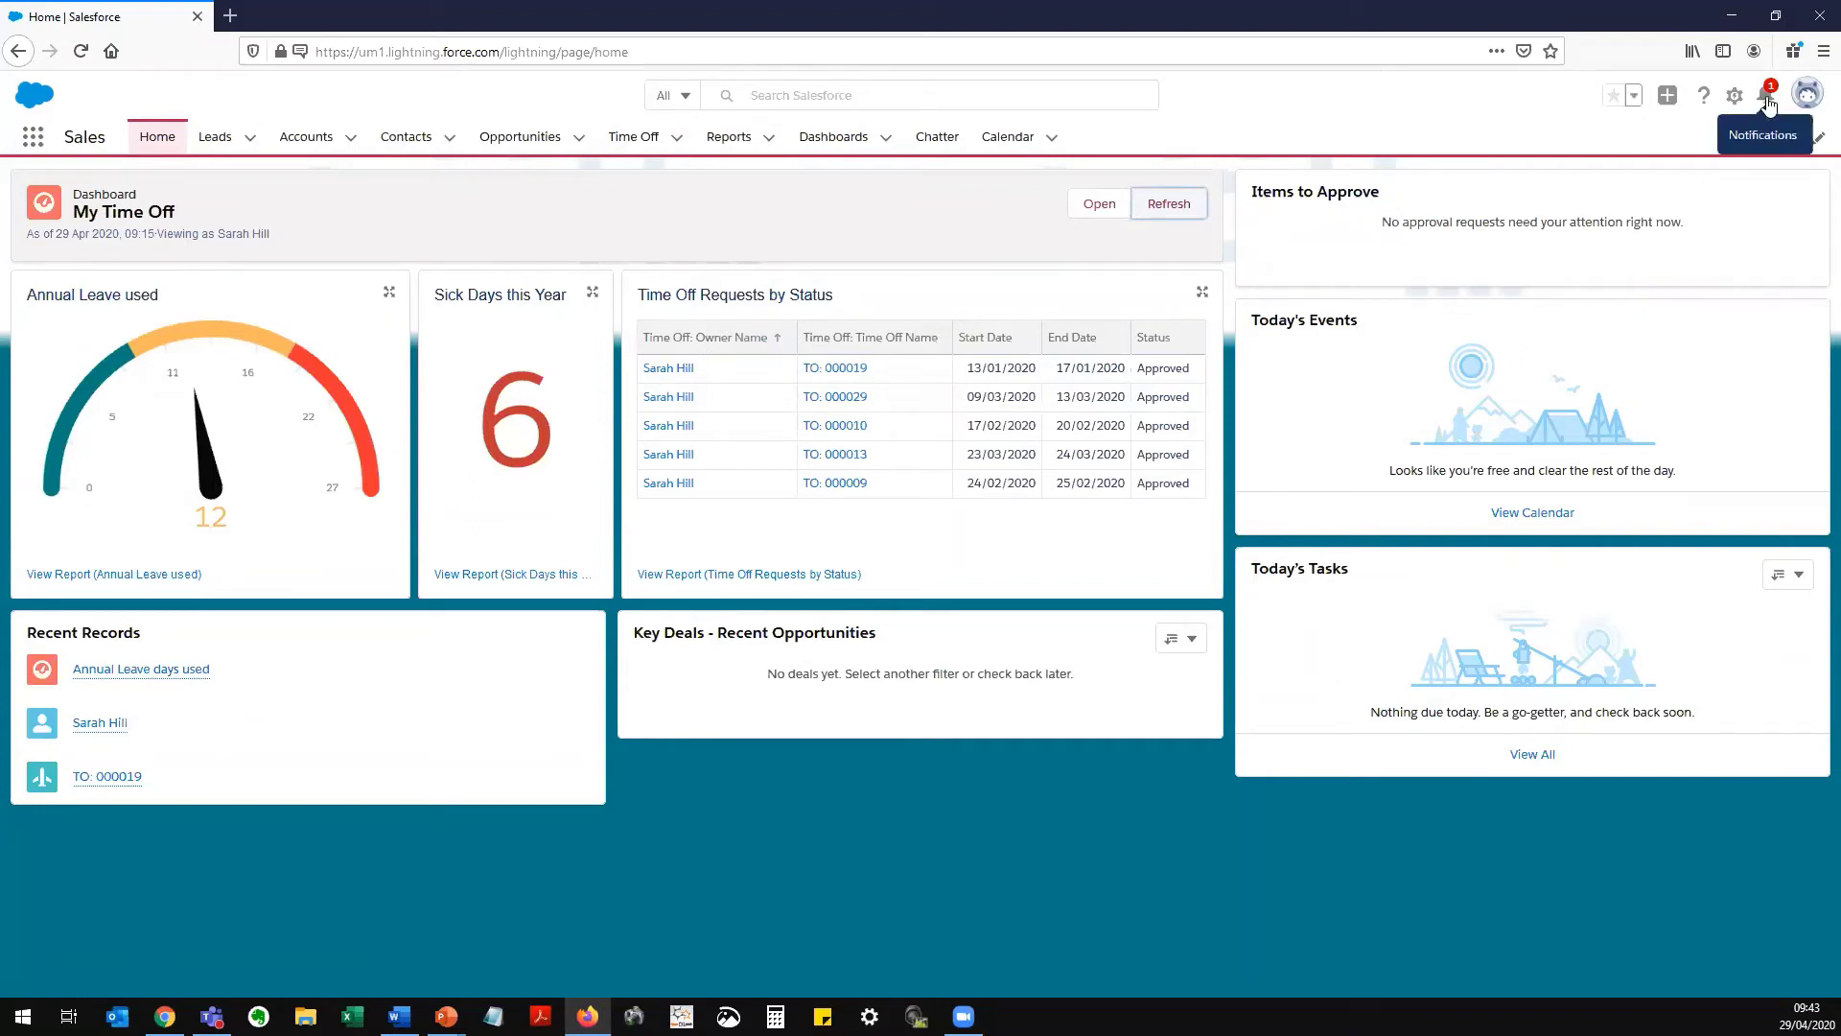
Step: As the approver, open the new approval request from the notifications and reject it with the comment "Please book for full week"
{"action": "left_click", "coordinate": [1768, 104]}
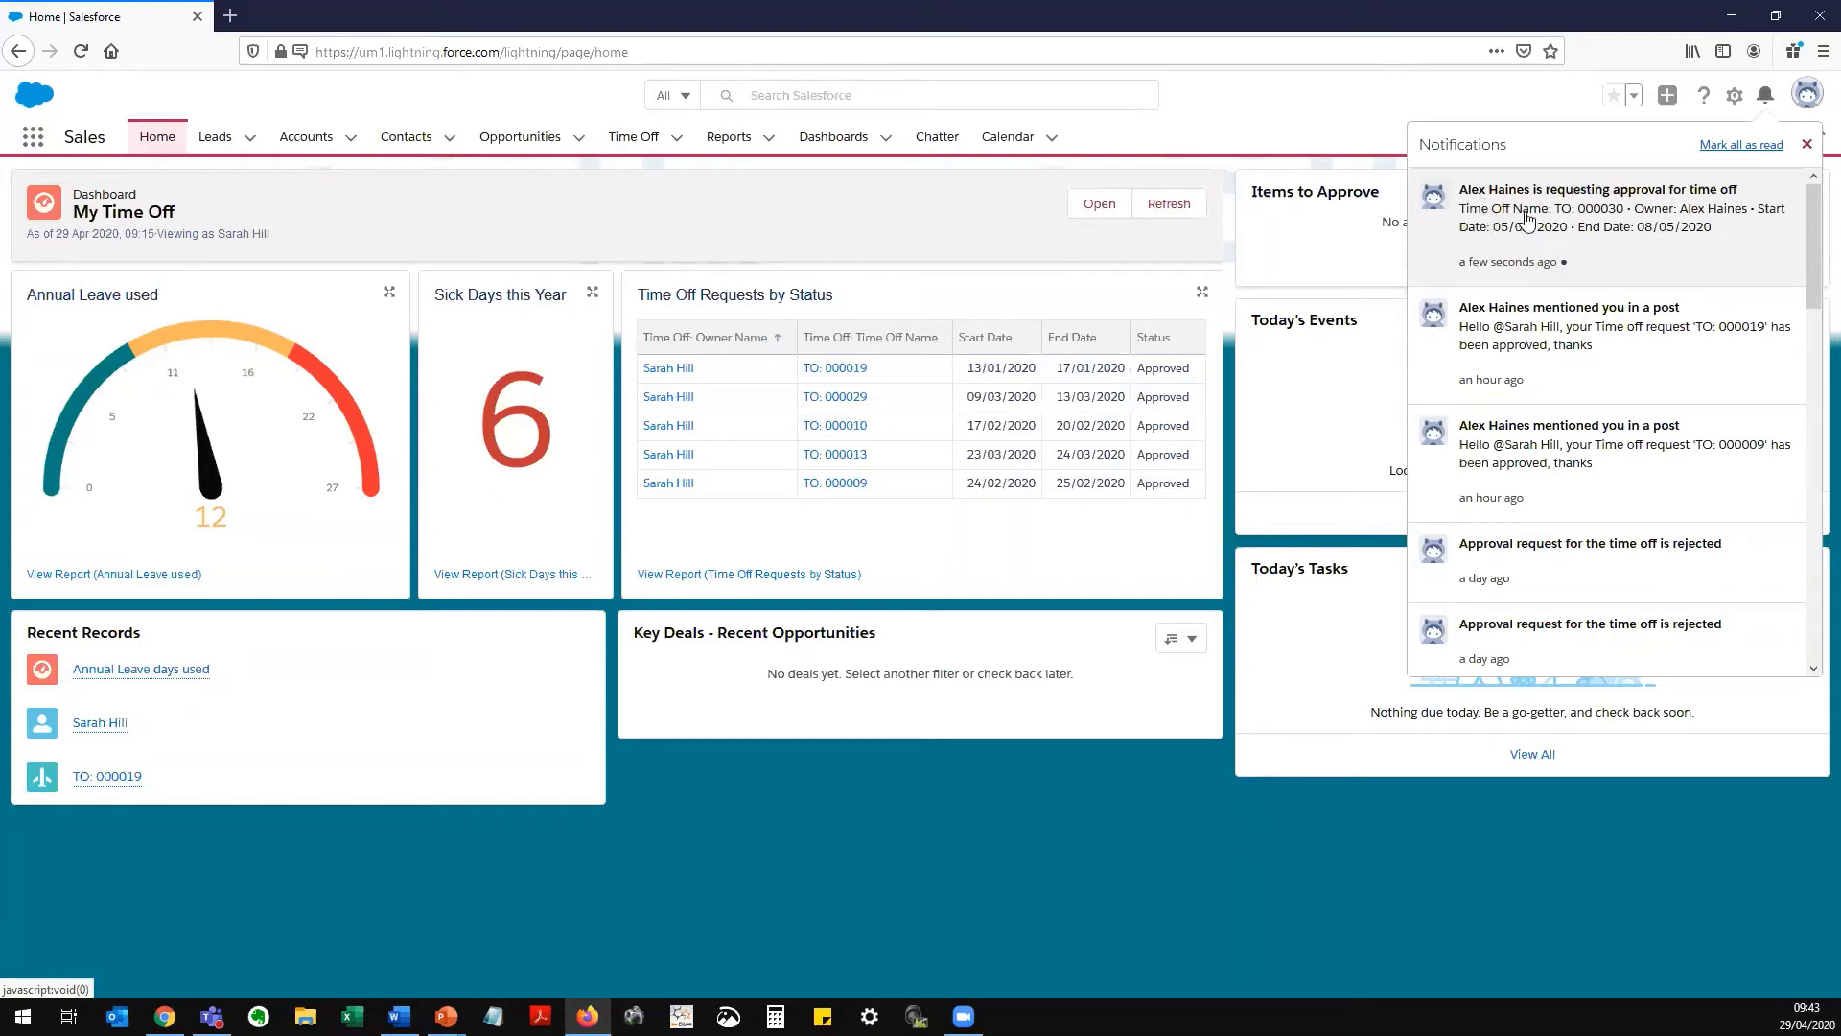
{"action": "left_click", "coordinate": [1528, 217]}
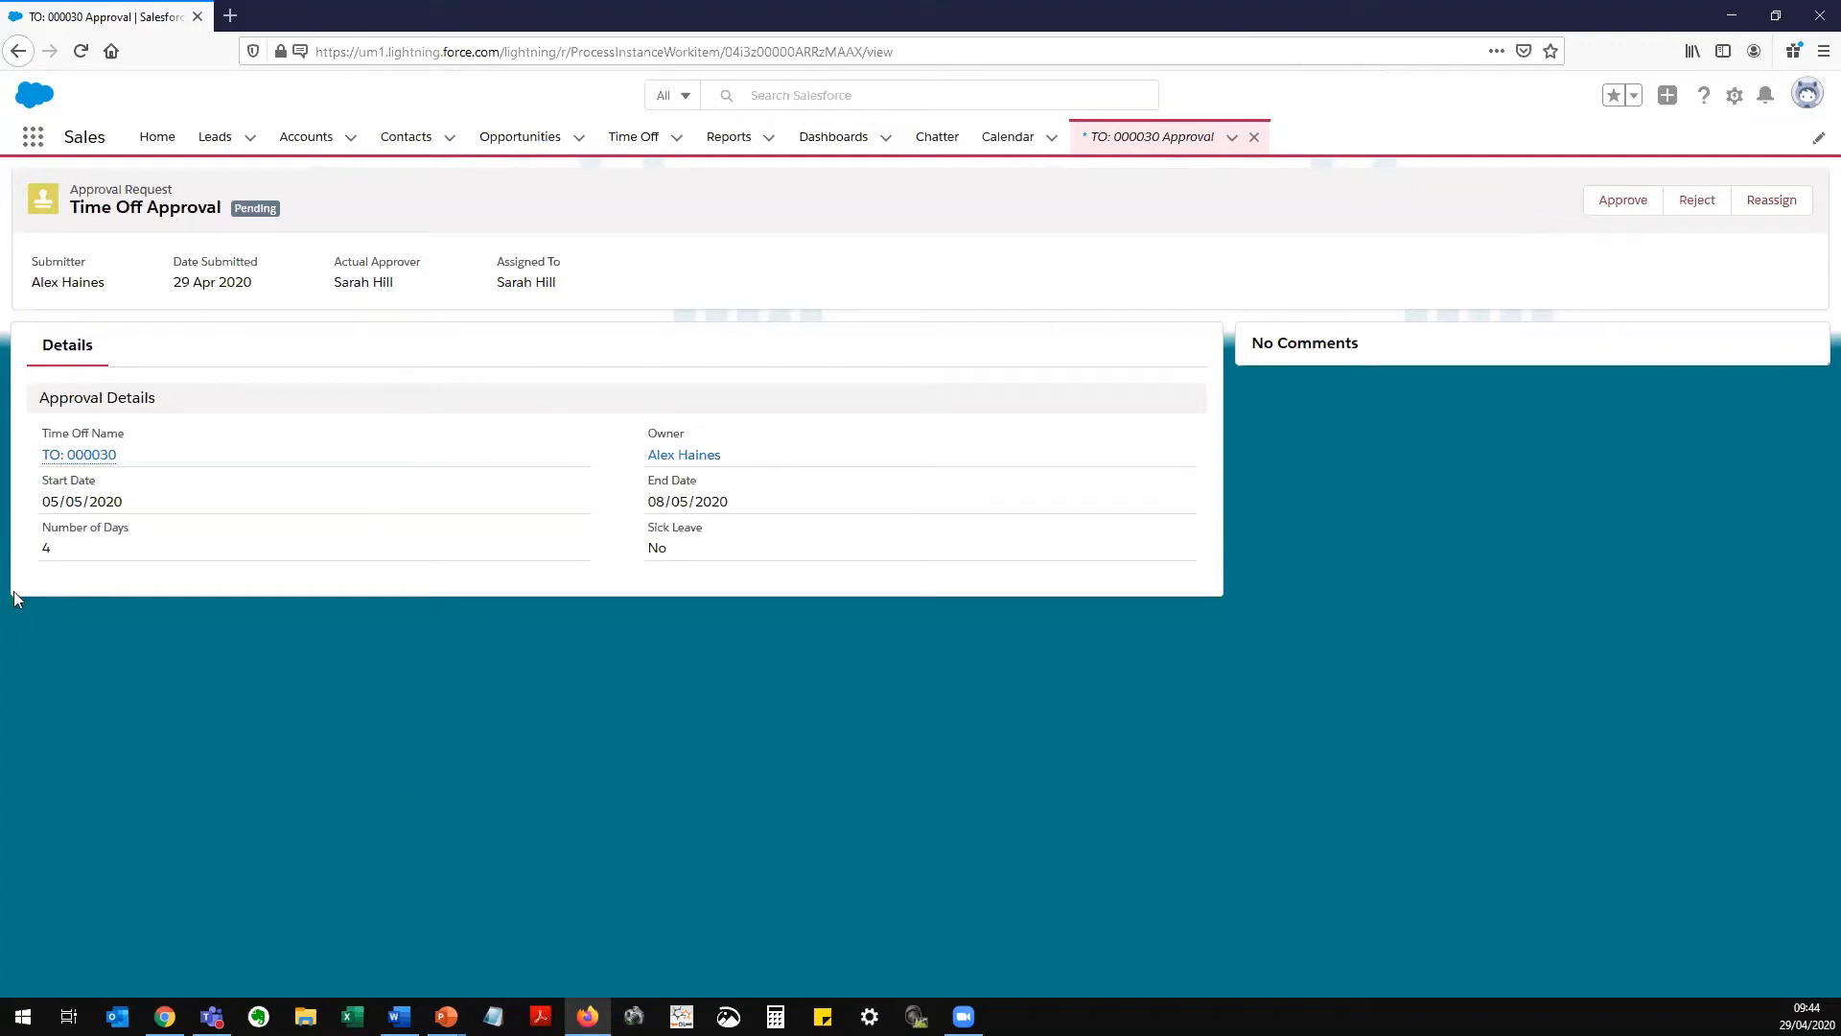
{"action": "left_click", "coordinate": [1695, 204]}
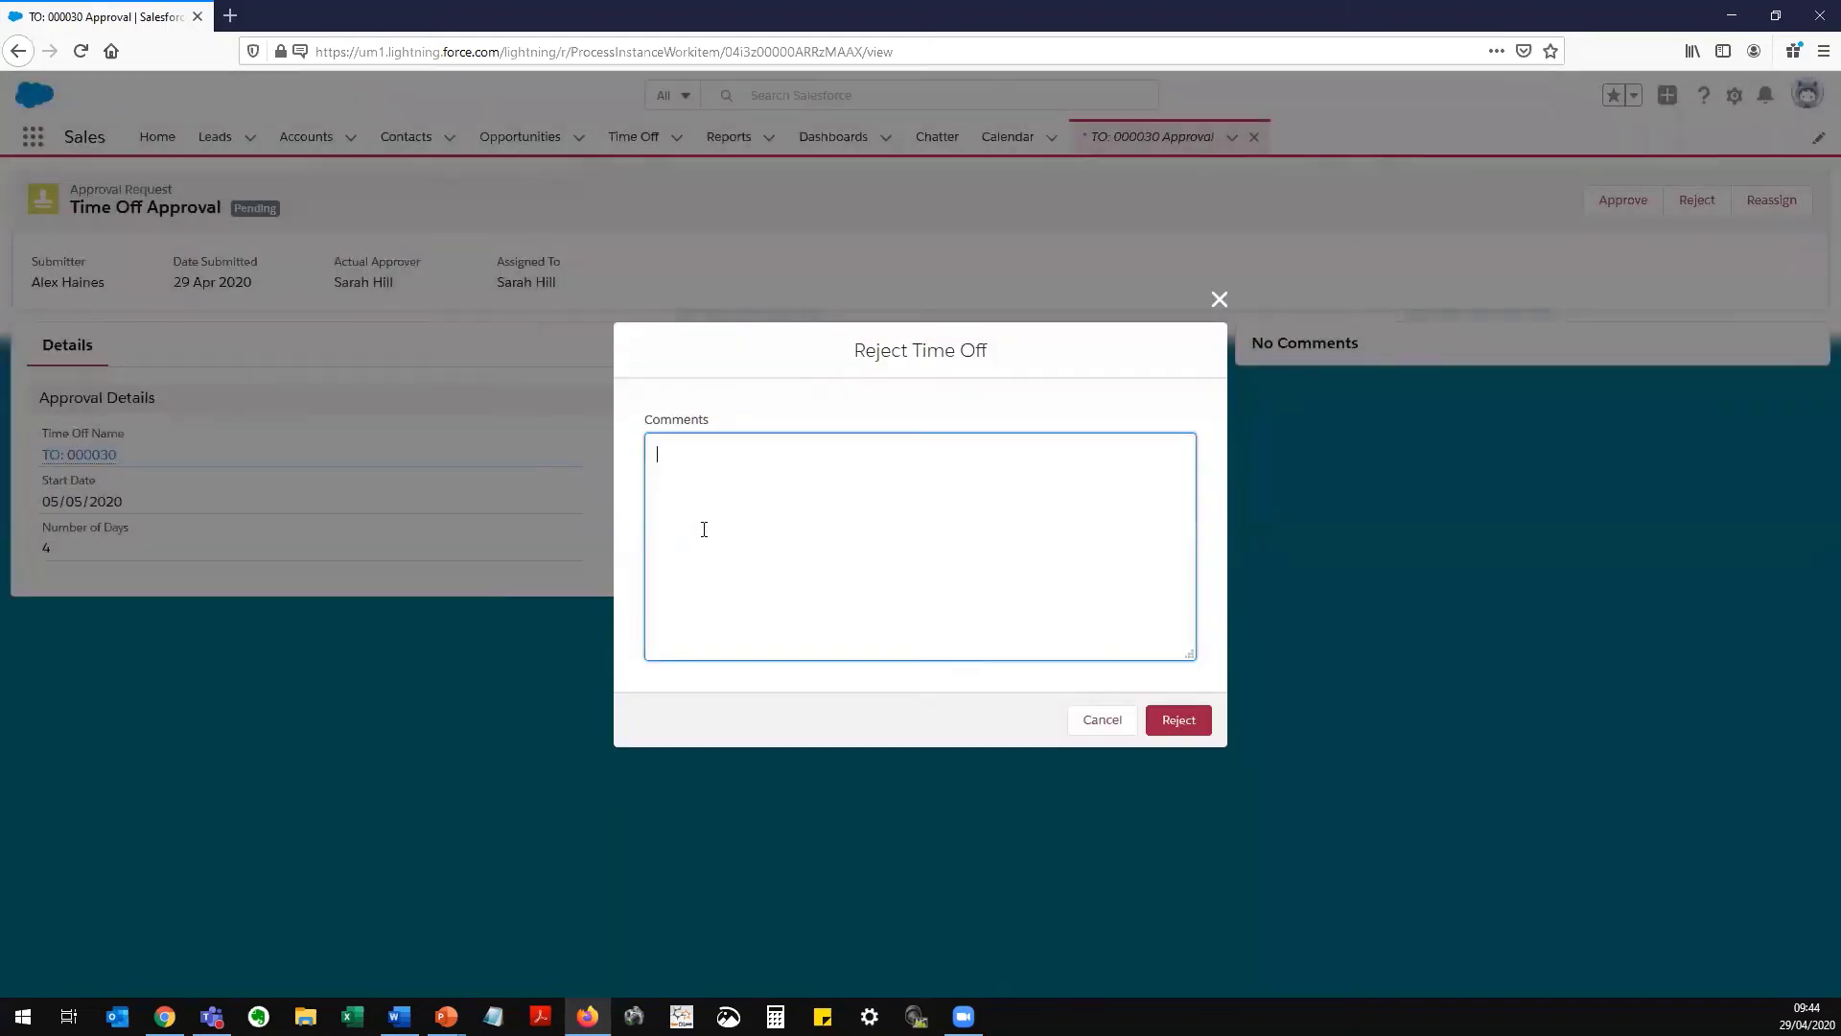
{"action": "type", "text": "Please book for full week"}
{"action": "left_click", "coordinate": [1179, 720]}
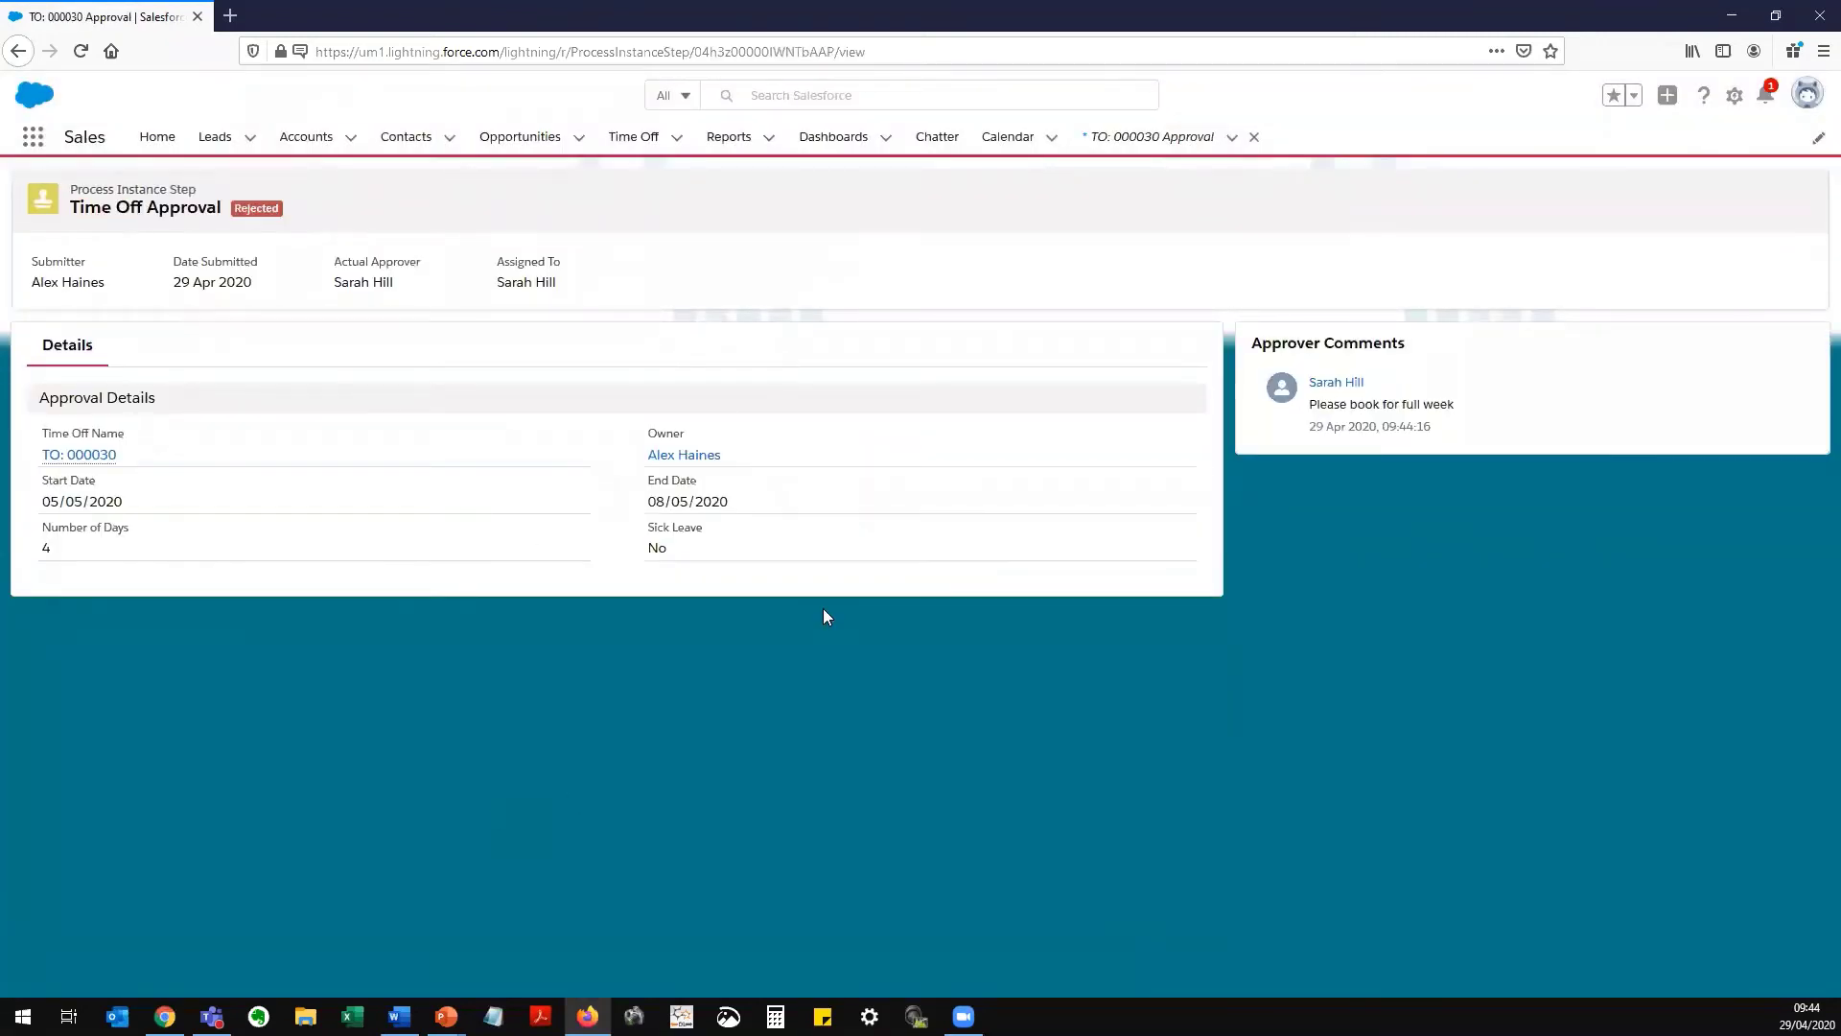
{"action": "left_click", "coordinate": [157, 136]}
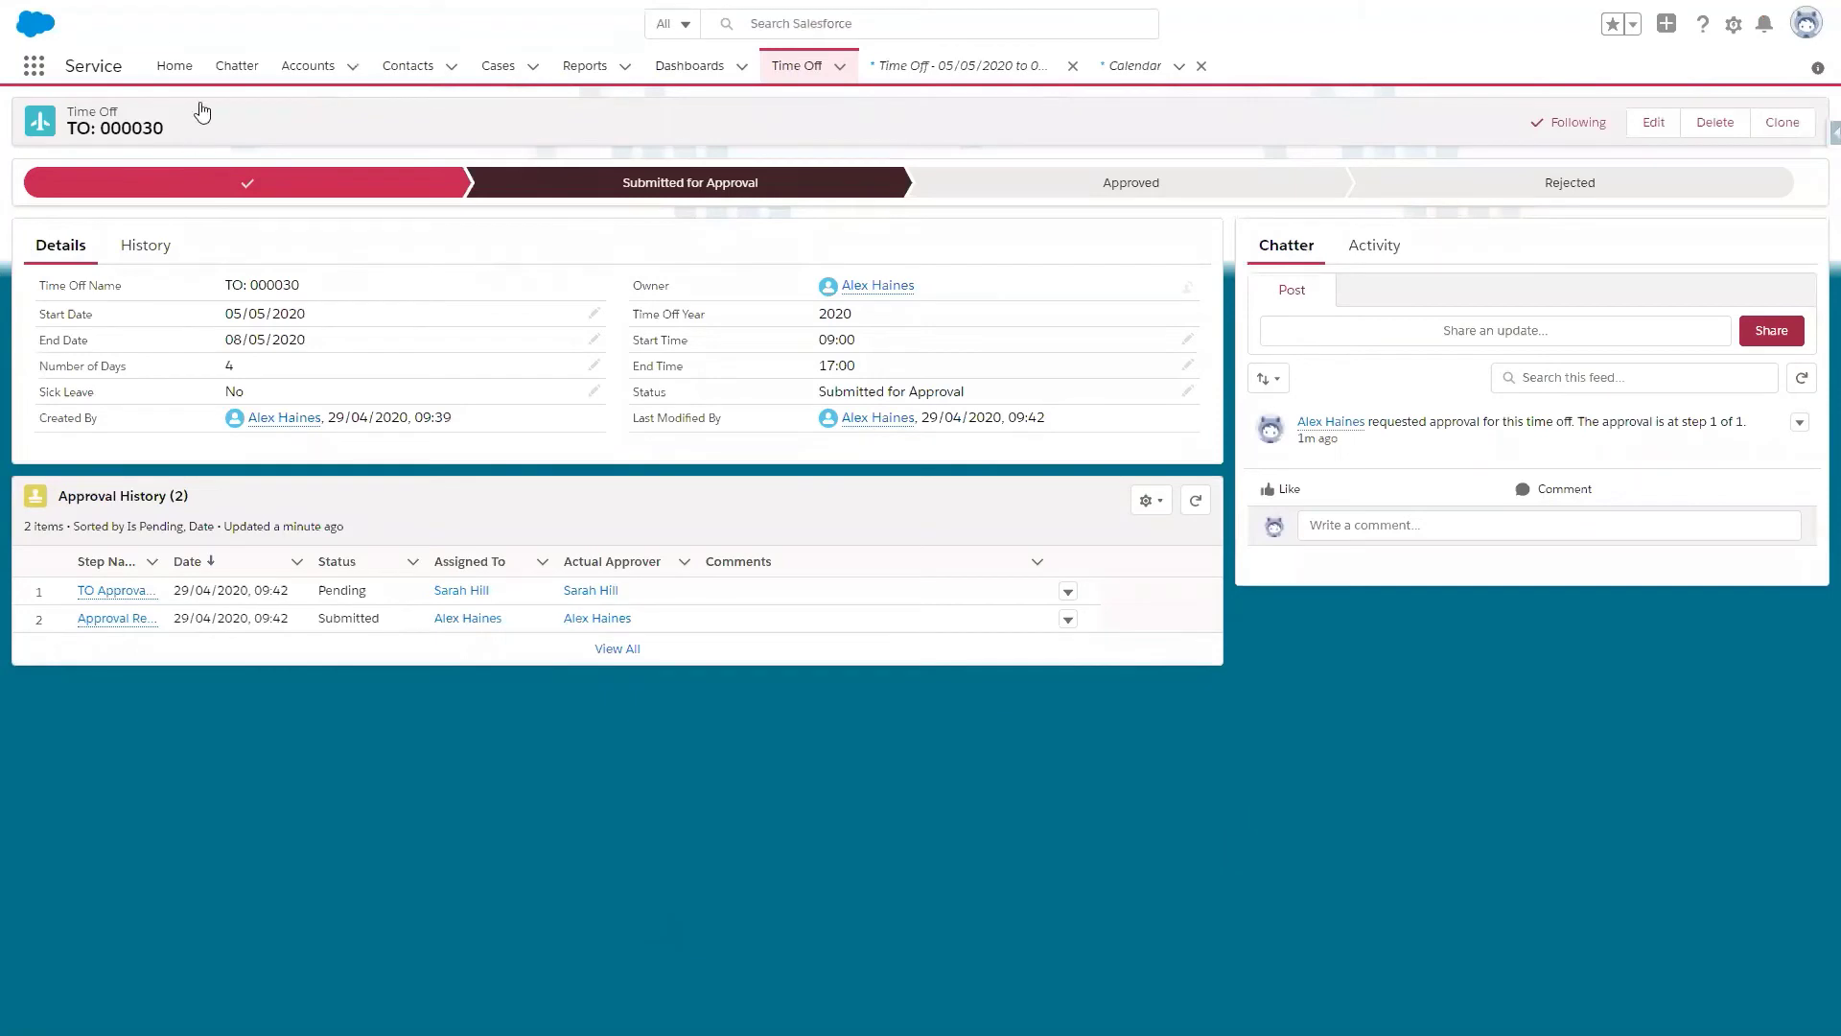
Step: As the requester, open the rejected May request from the time off list and read the approver's comment in its approval history
{"action": "left_click", "coordinate": [174, 65]}
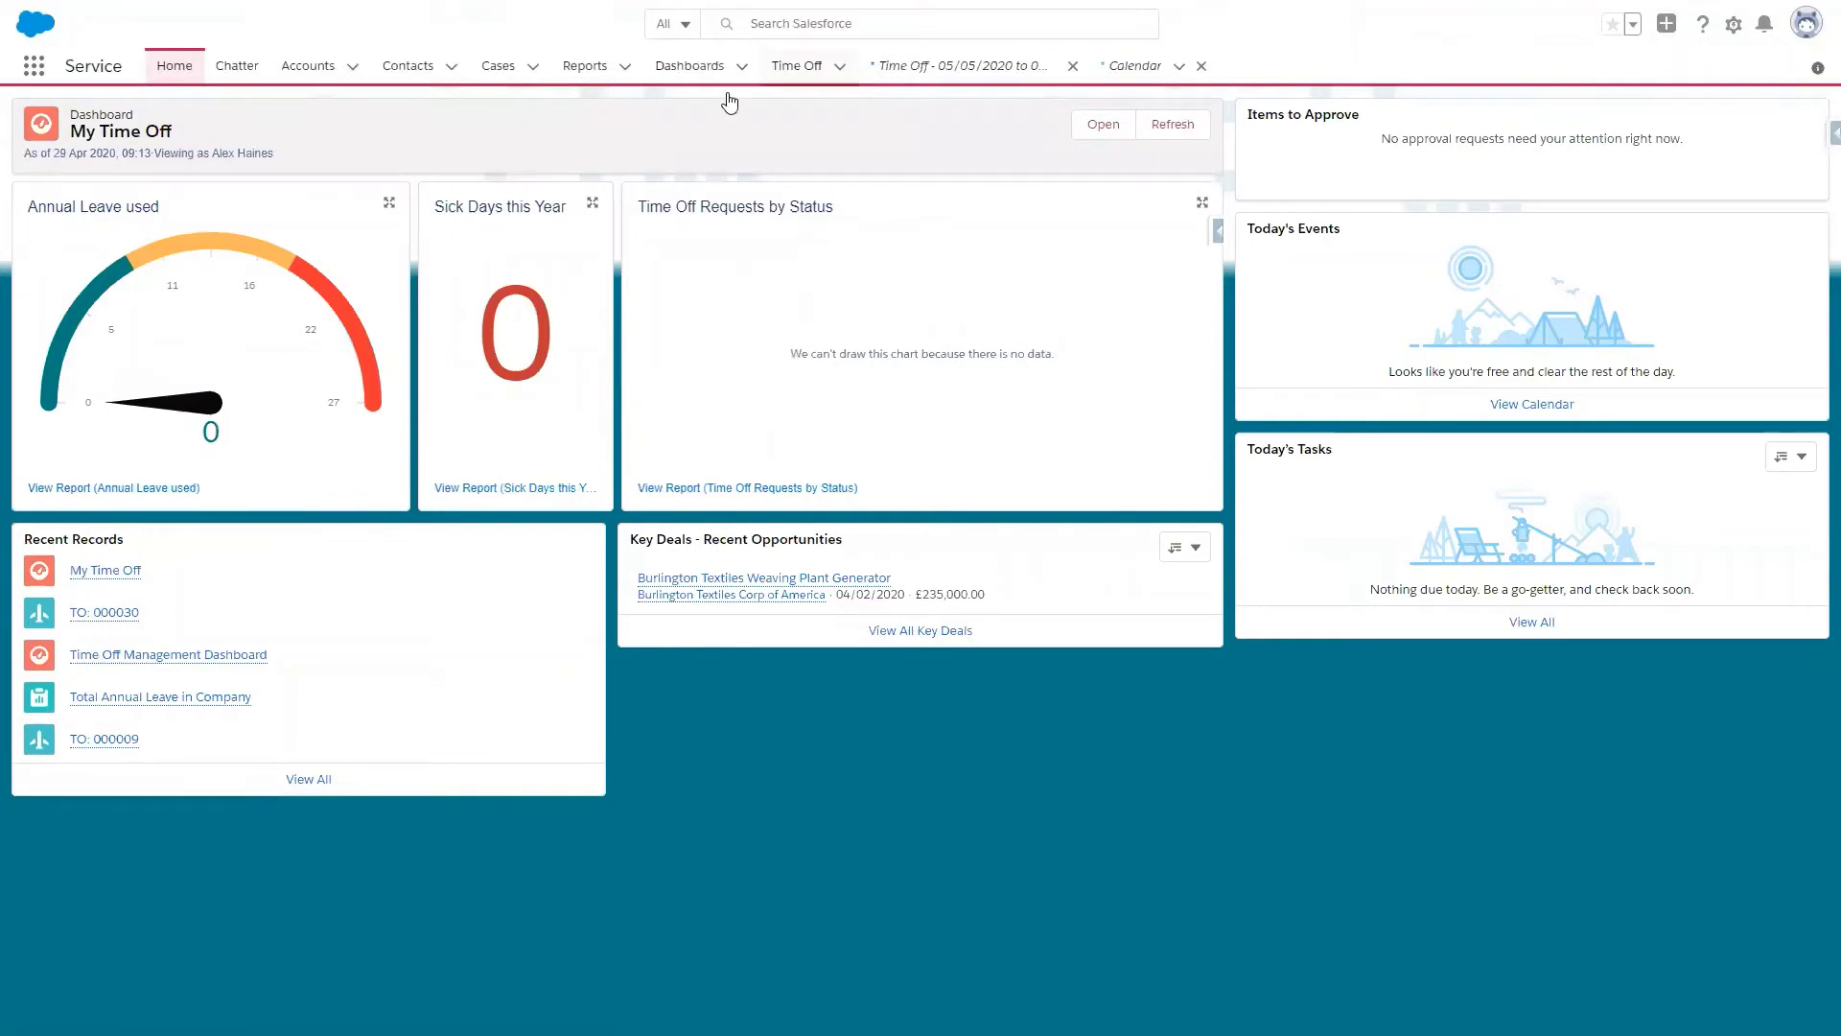
{"action": "left_click", "coordinate": [810, 69]}
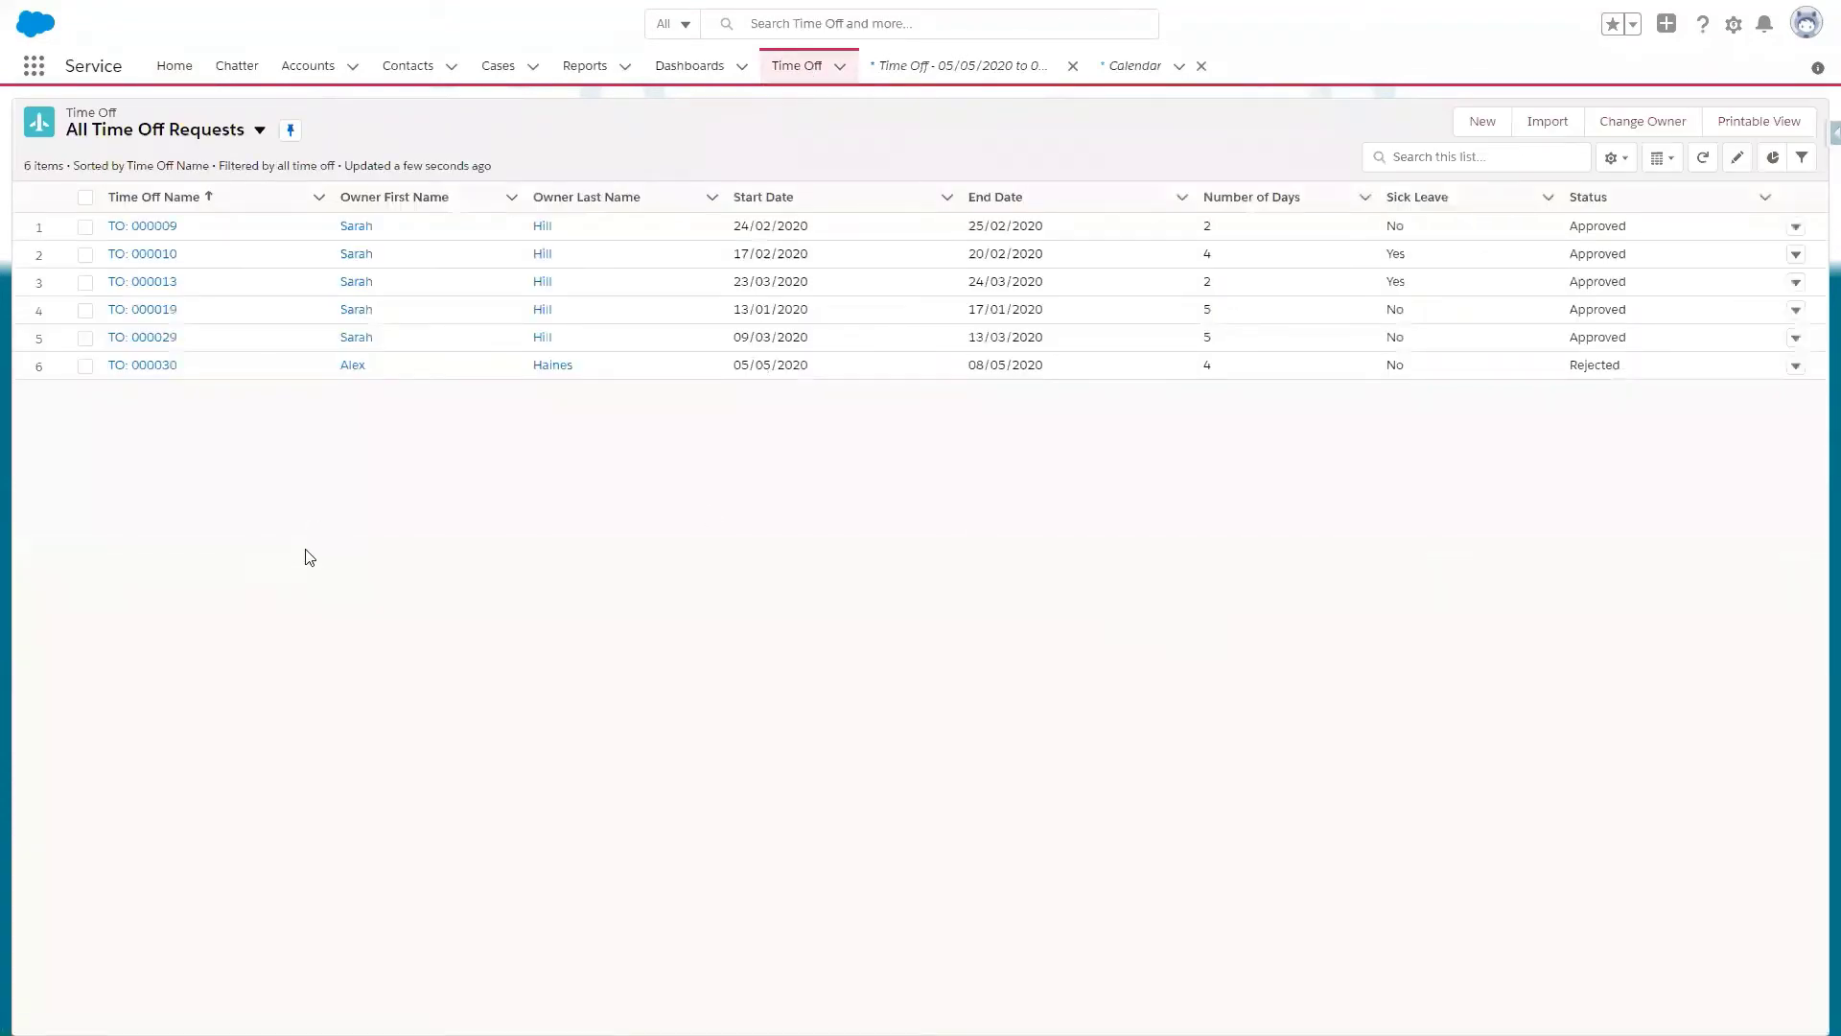
{"action": "left_click", "coordinate": [142, 365]}
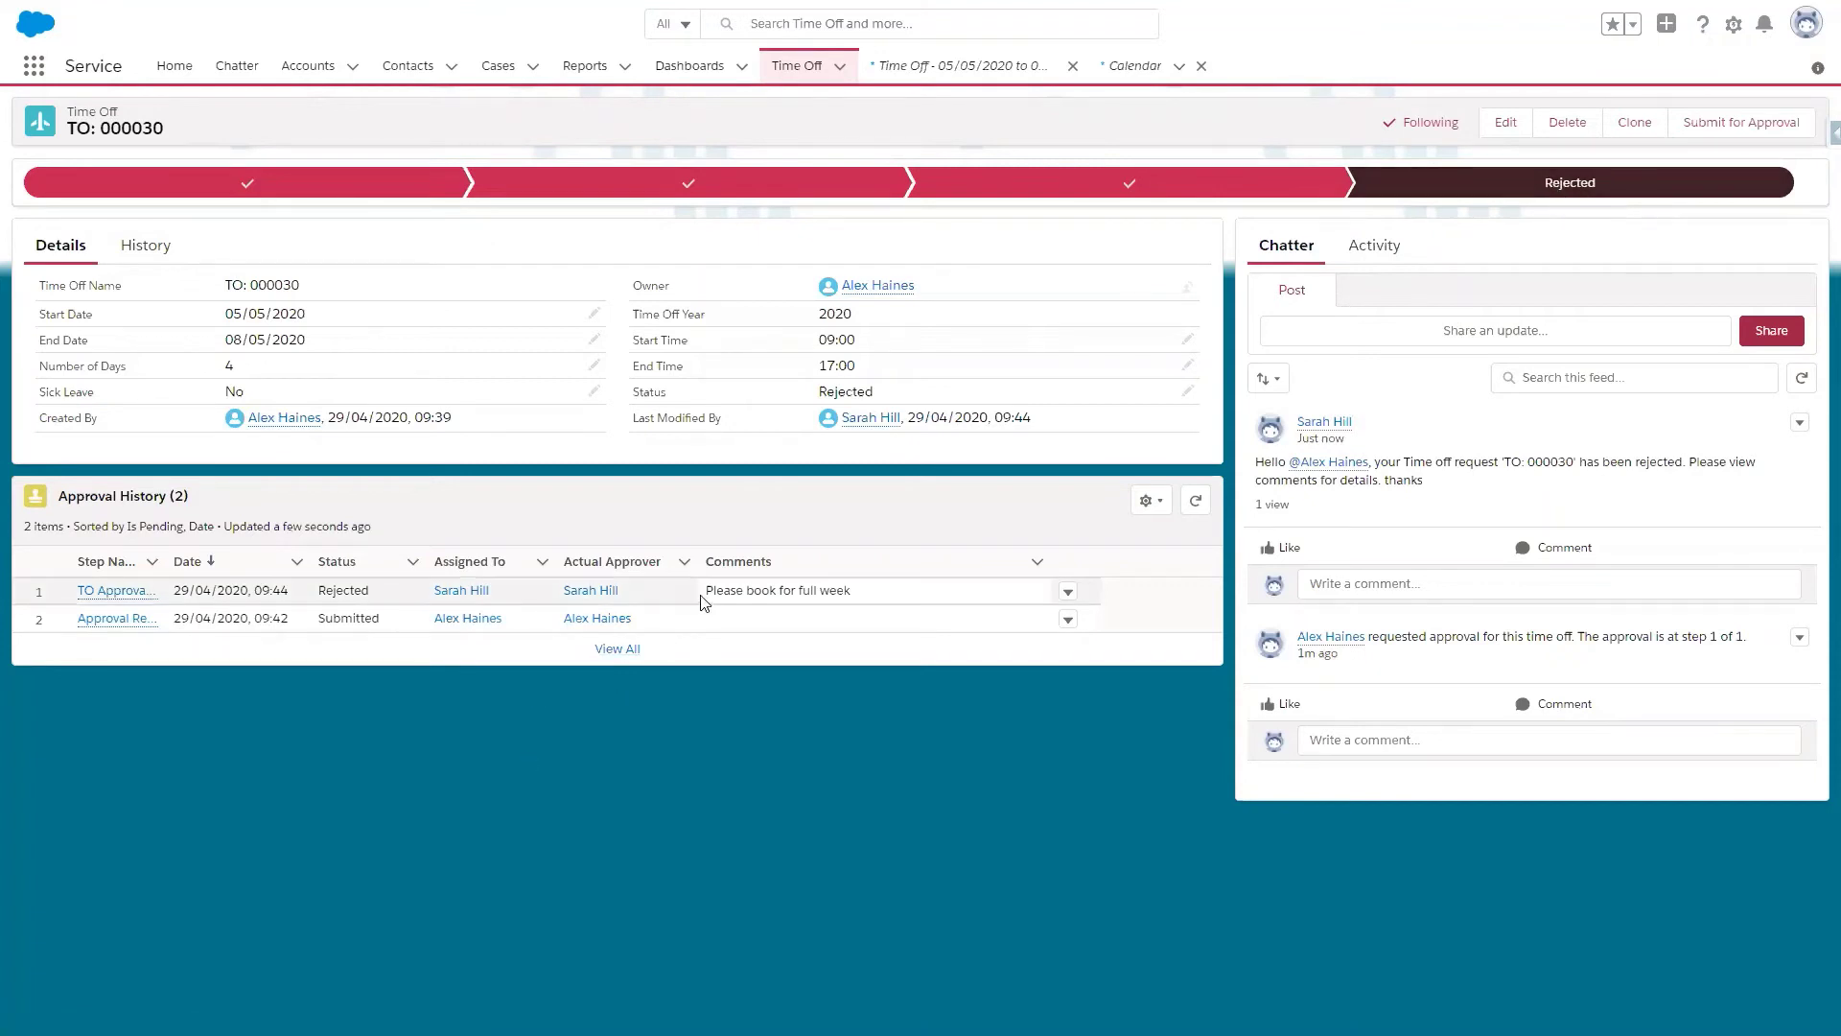
{"action": "left_click_drag", "start_coordinate": [708, 592], "coordinate": [837, 599]}
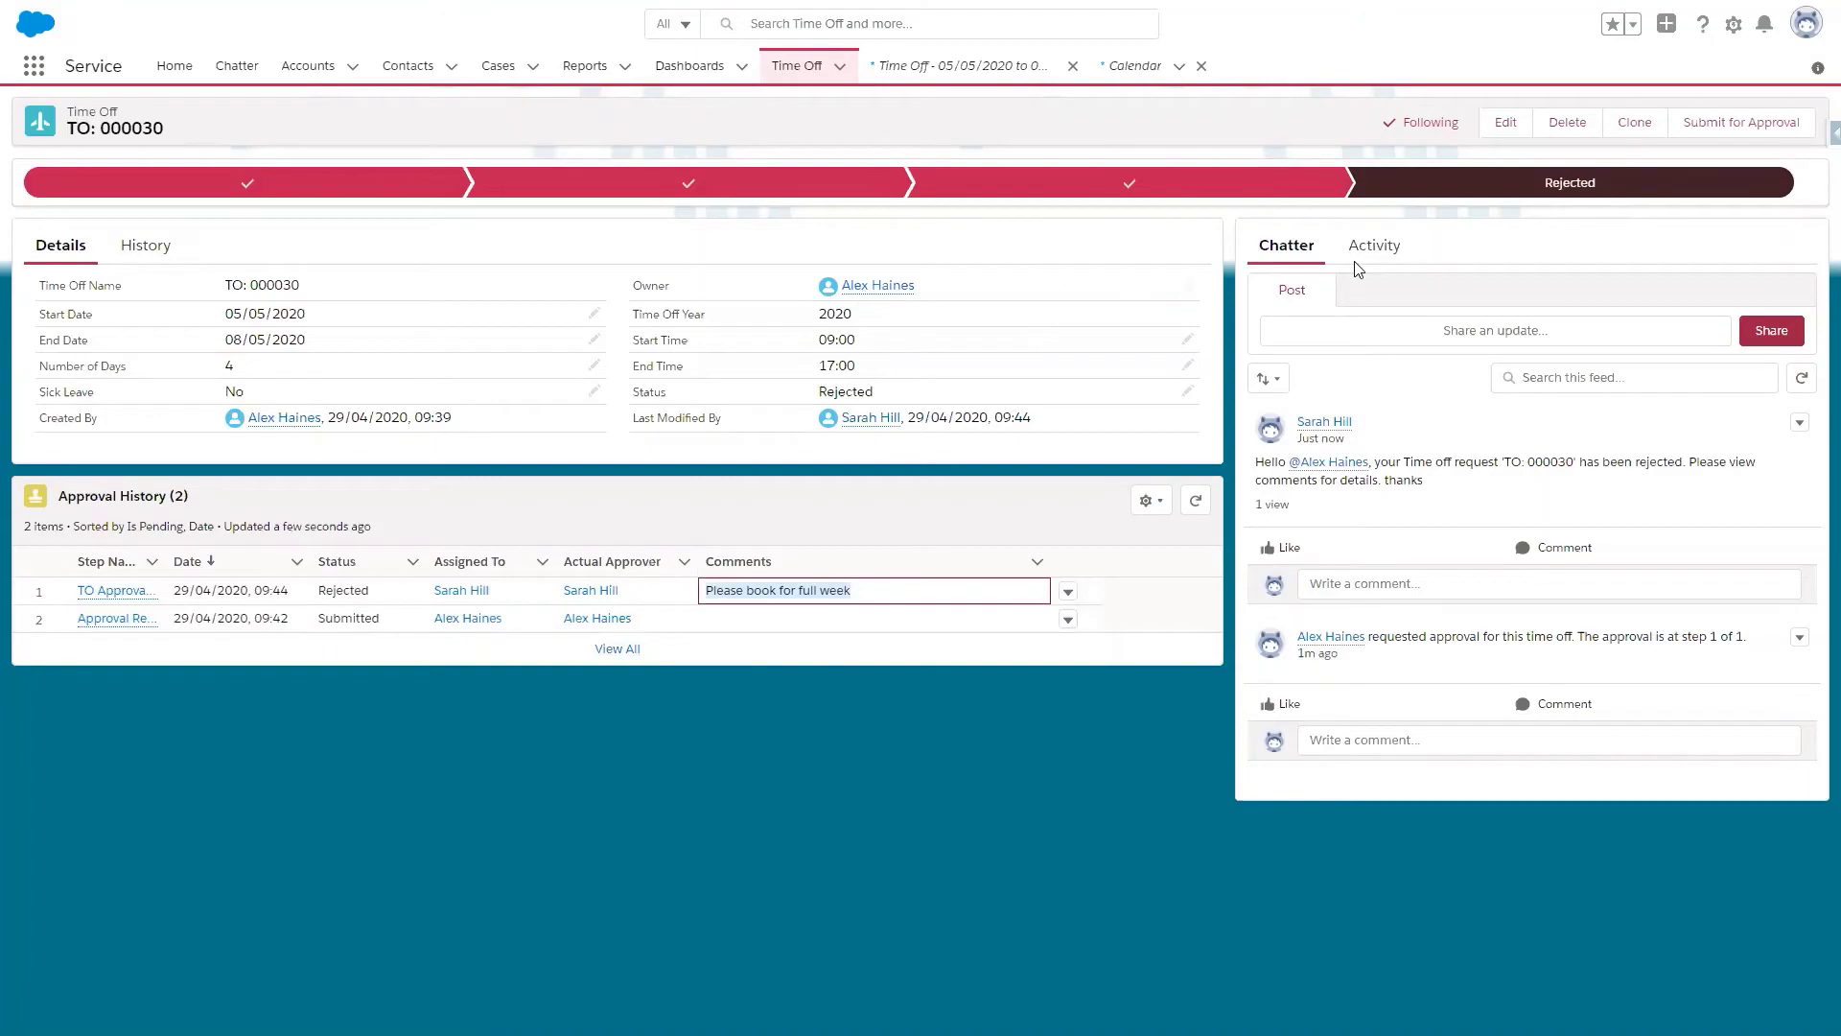
Step: Change the request's start date to 04/05/2020 and number of days to 5, and save the record
{"action": "left_click", "coordinate": [1514, 129]}
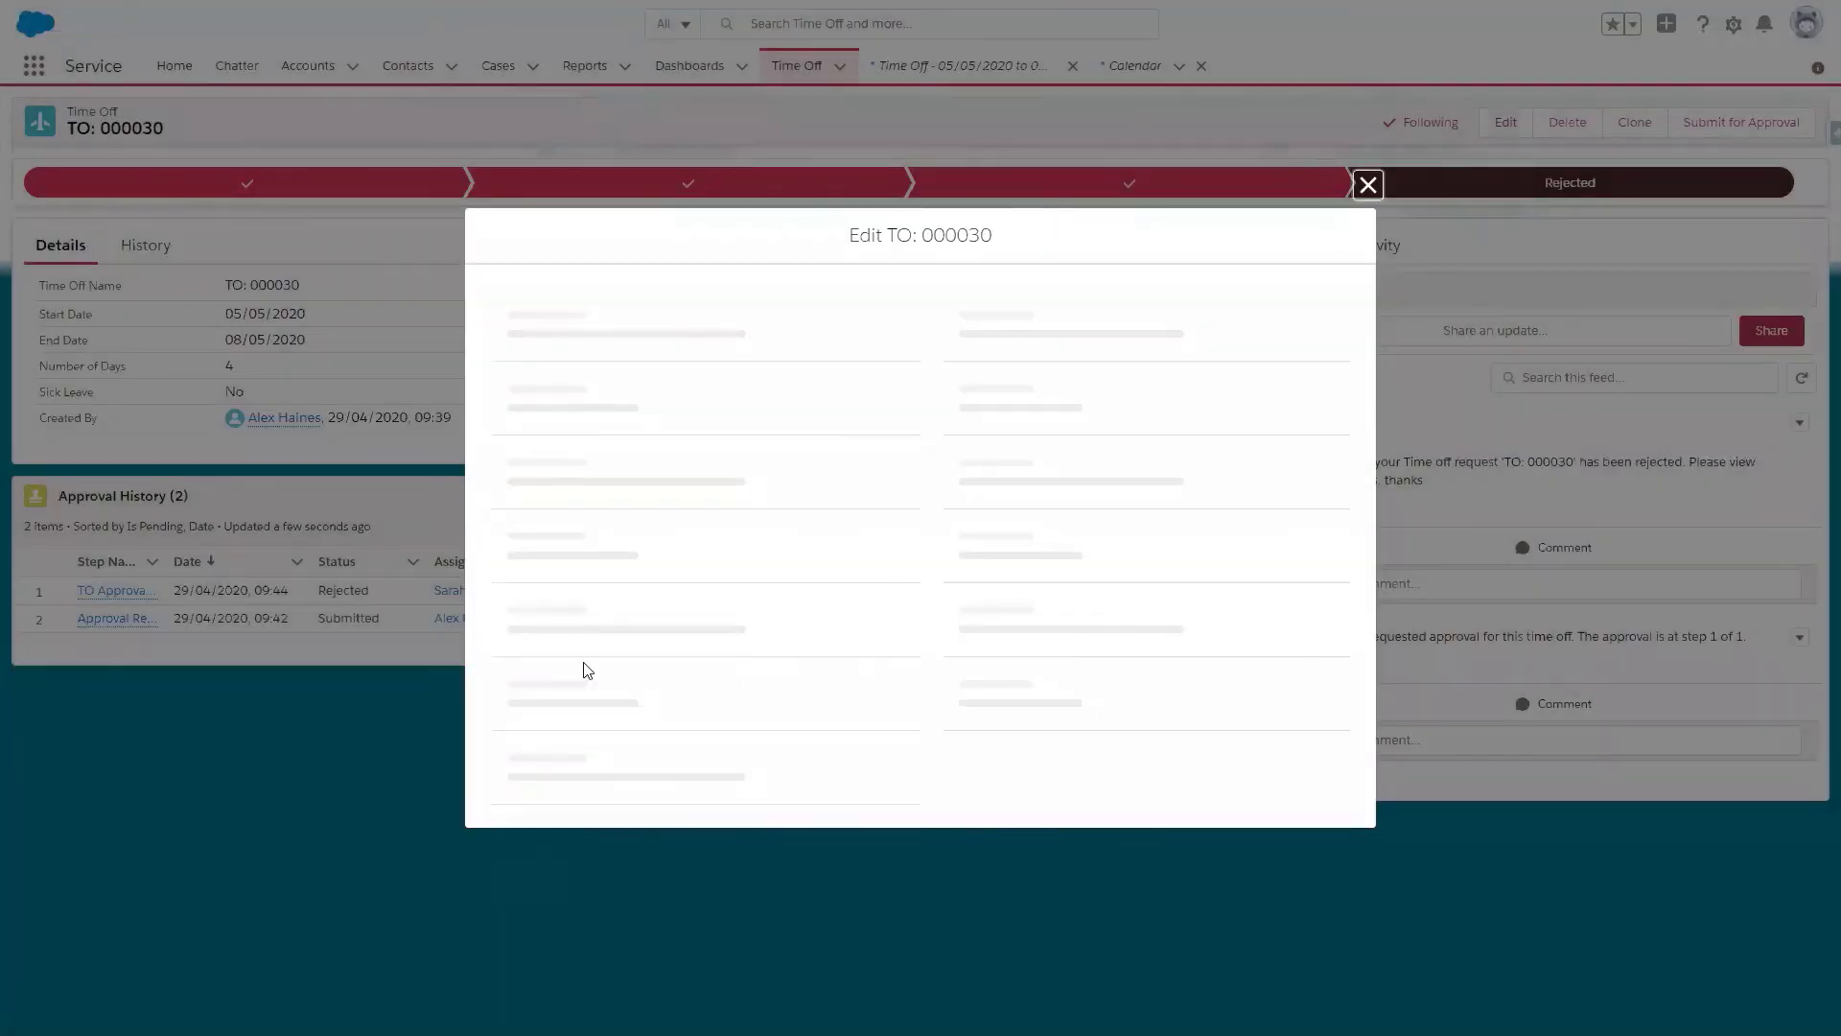
{"action": "left_click", "coordinate": [810, 477]}
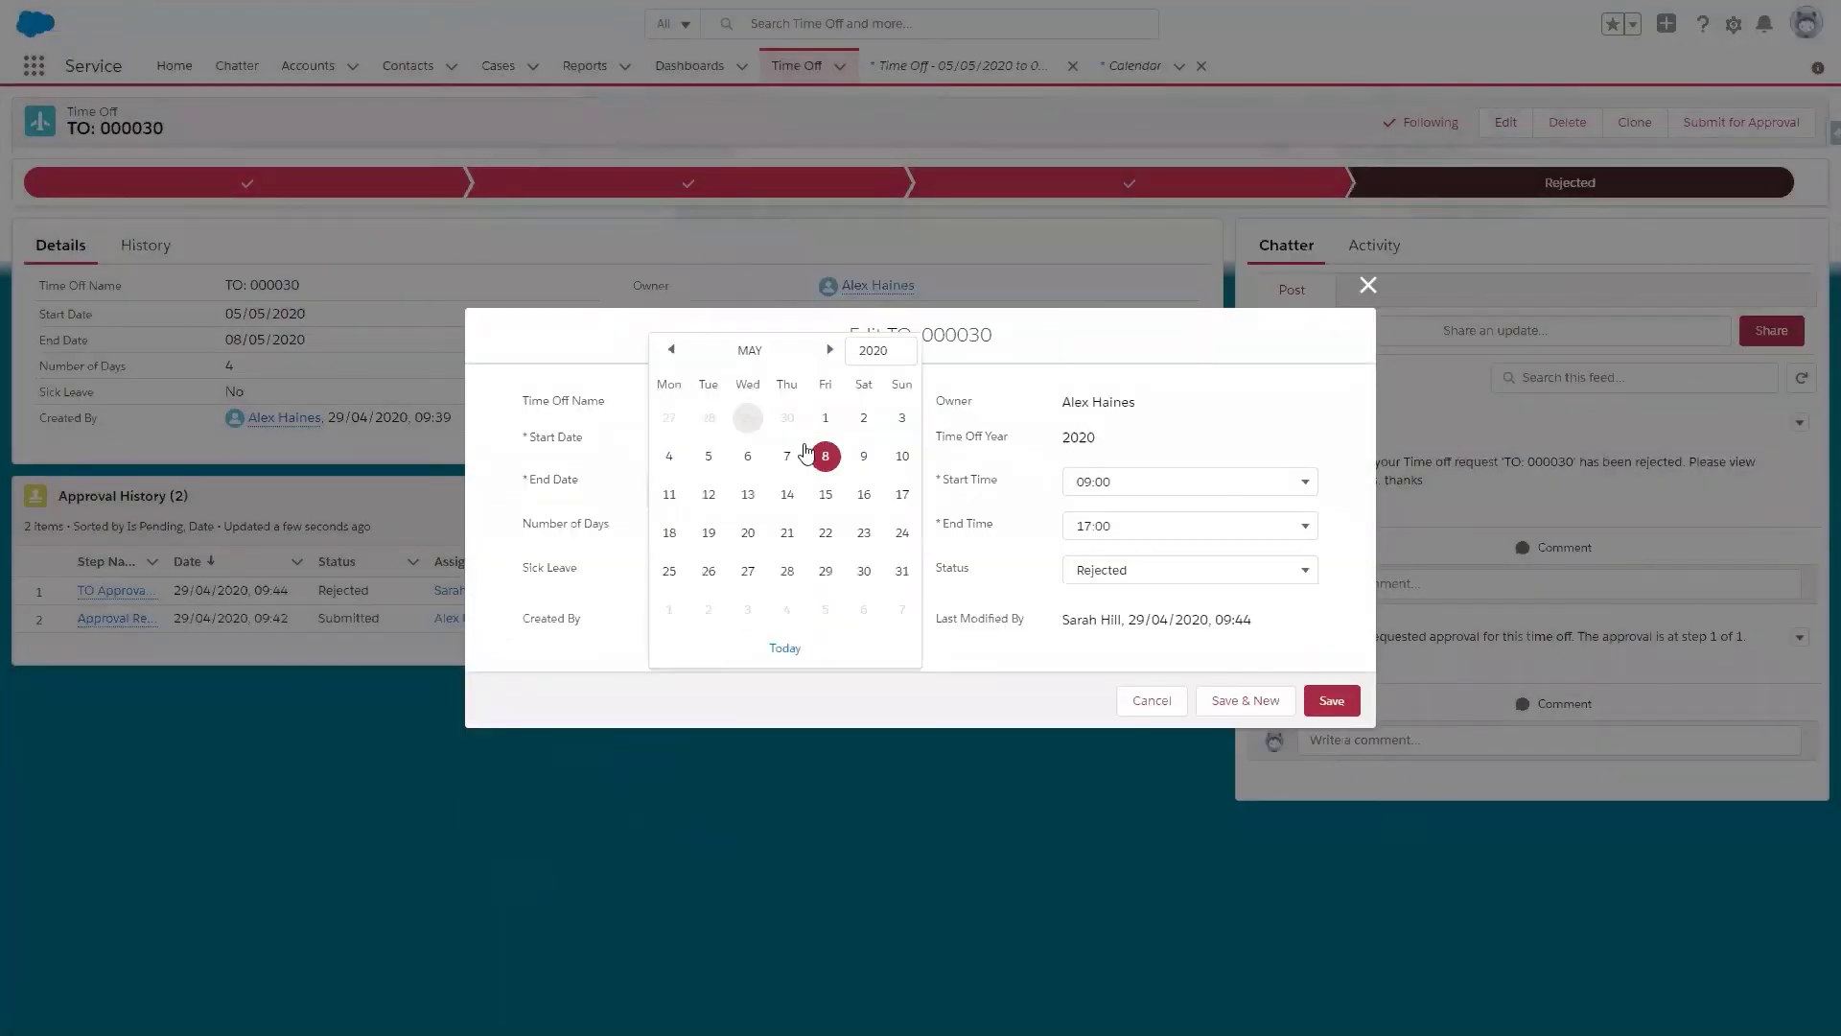
{"action": "left_click", "coordinate": [621, 427]}
{"action": "left_click", "coordinate": [760, 443]}
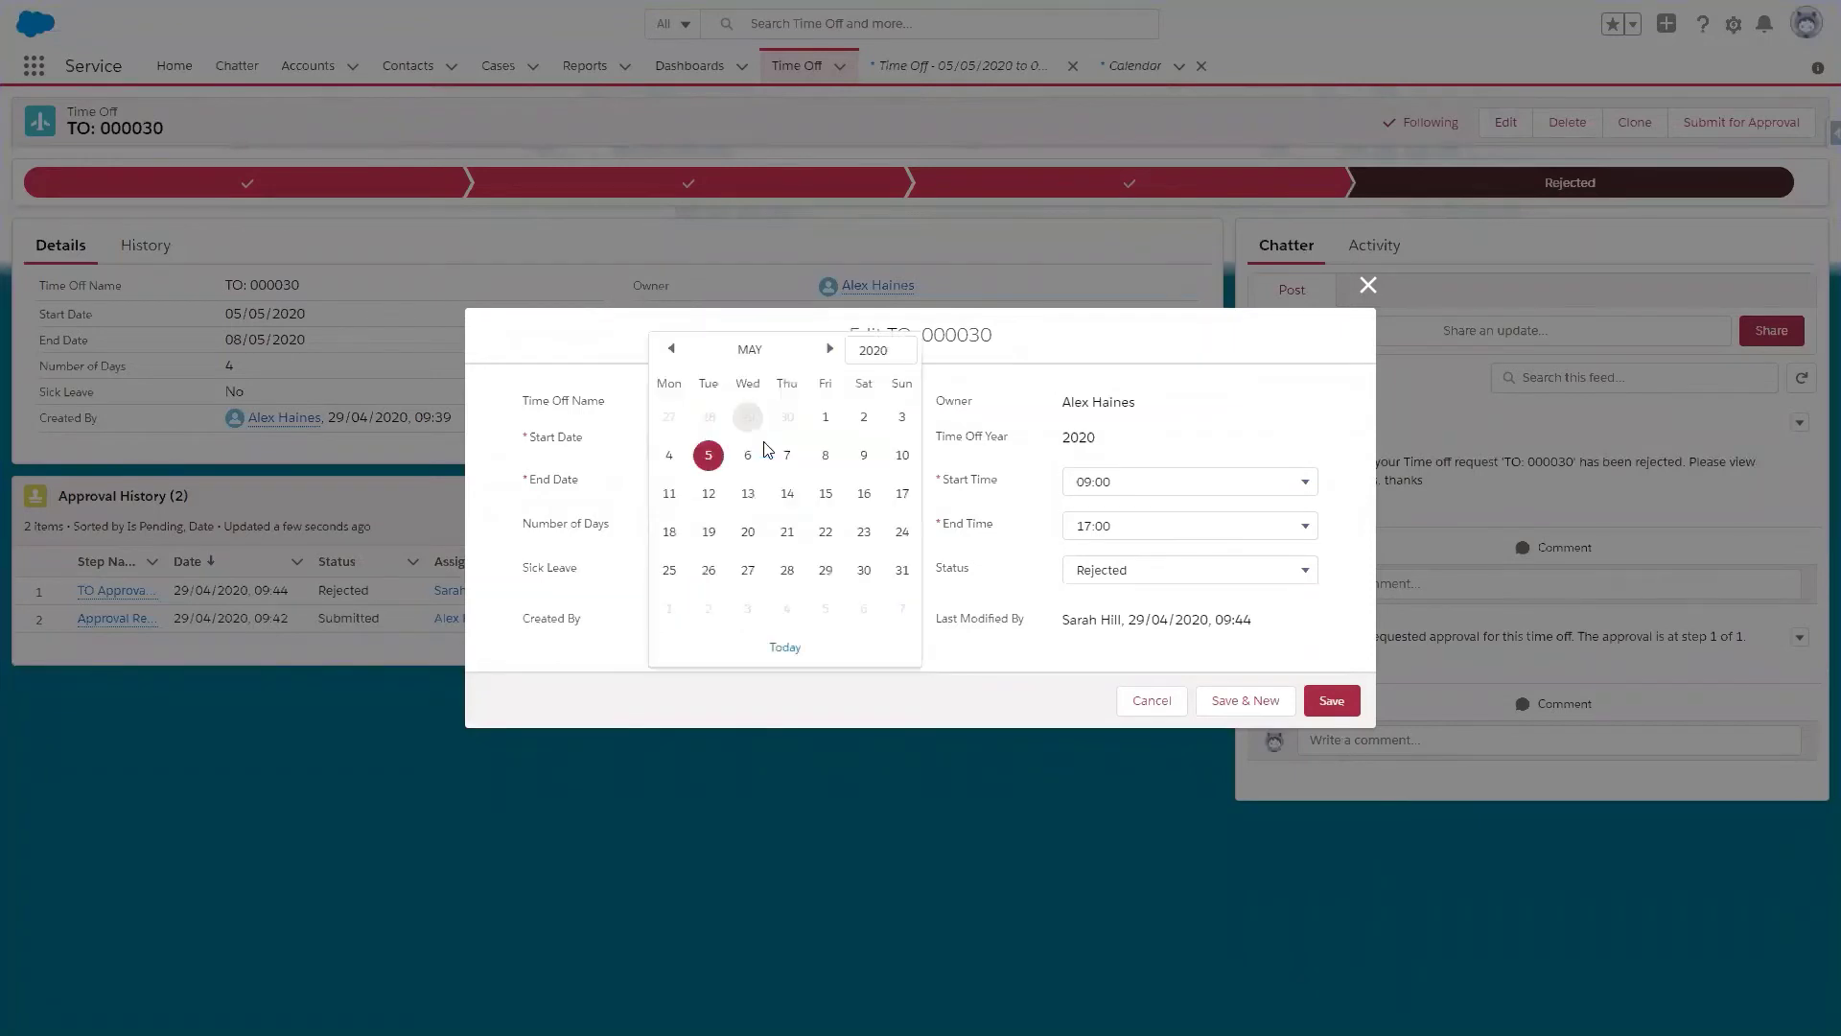
{"action": "left_click", "coordinate": [670, 458]}
{"action": "left_click", "coordinate": [651, 530]}
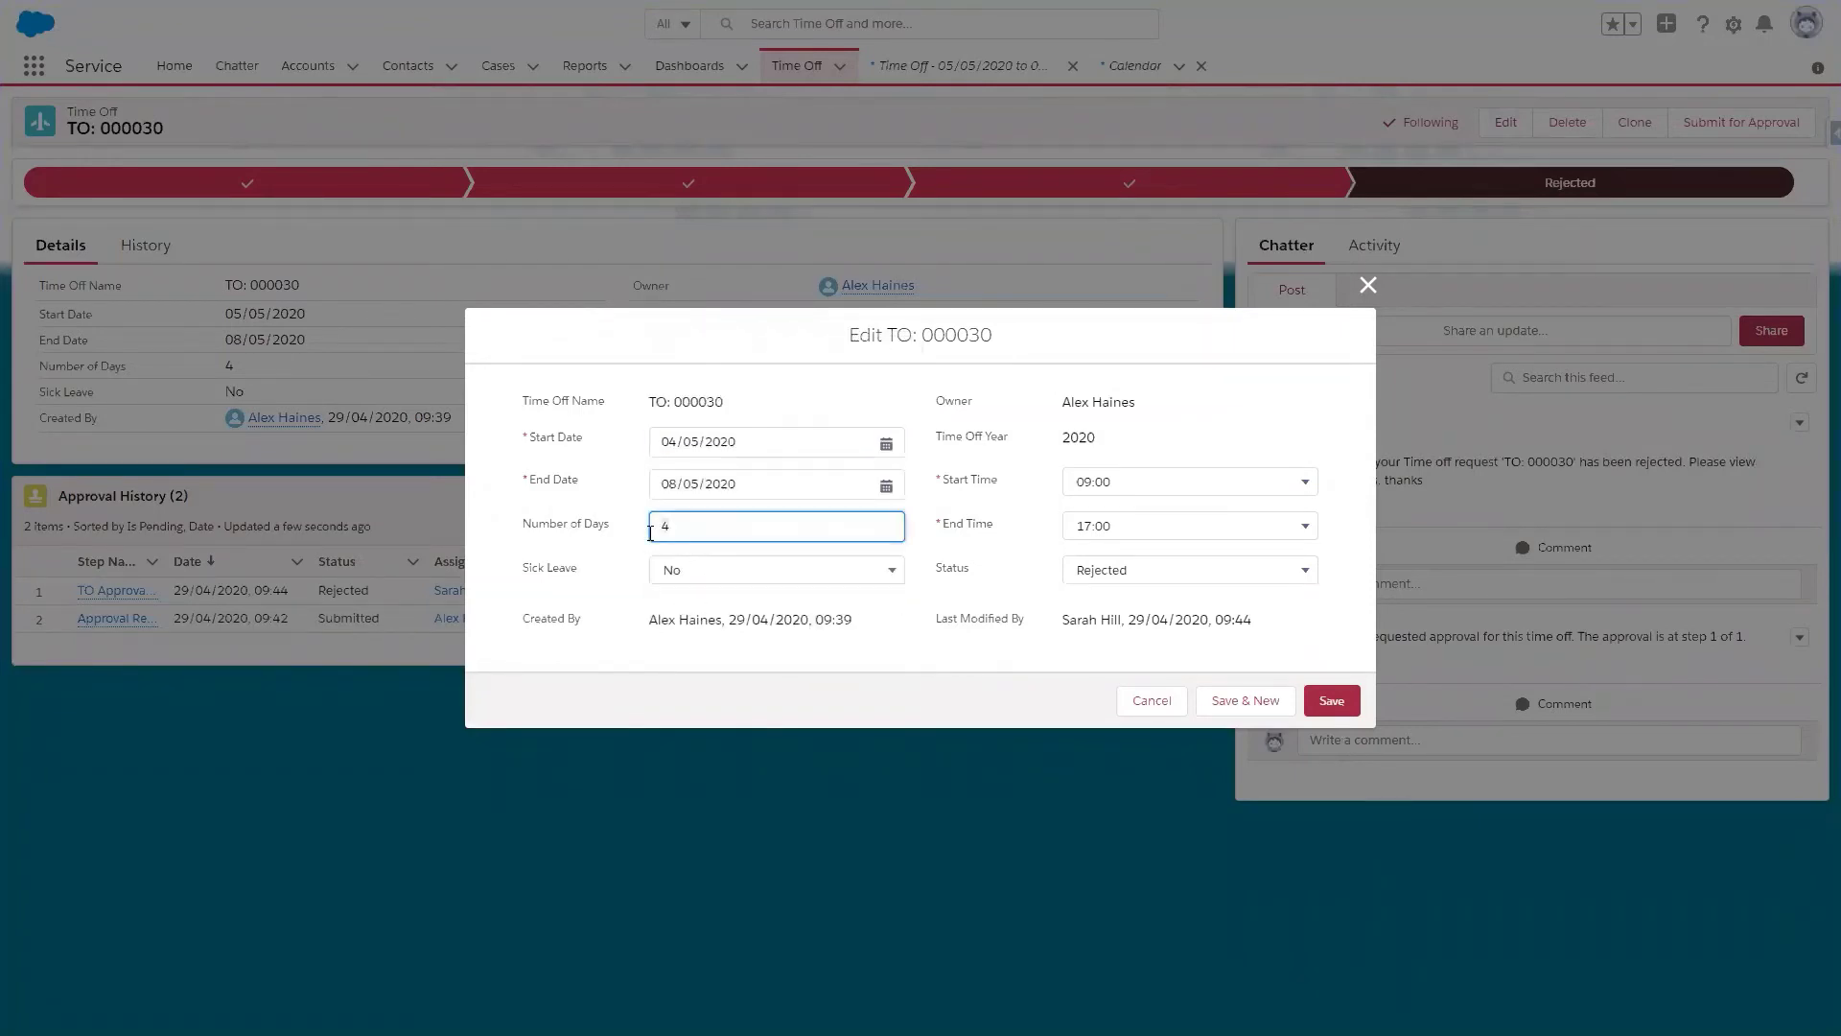
{"action": "key", "text": "BackSpace"}
{"action": "type", "text": "5"}
{"action": "left_click", "coordinate": [1353, 707]}
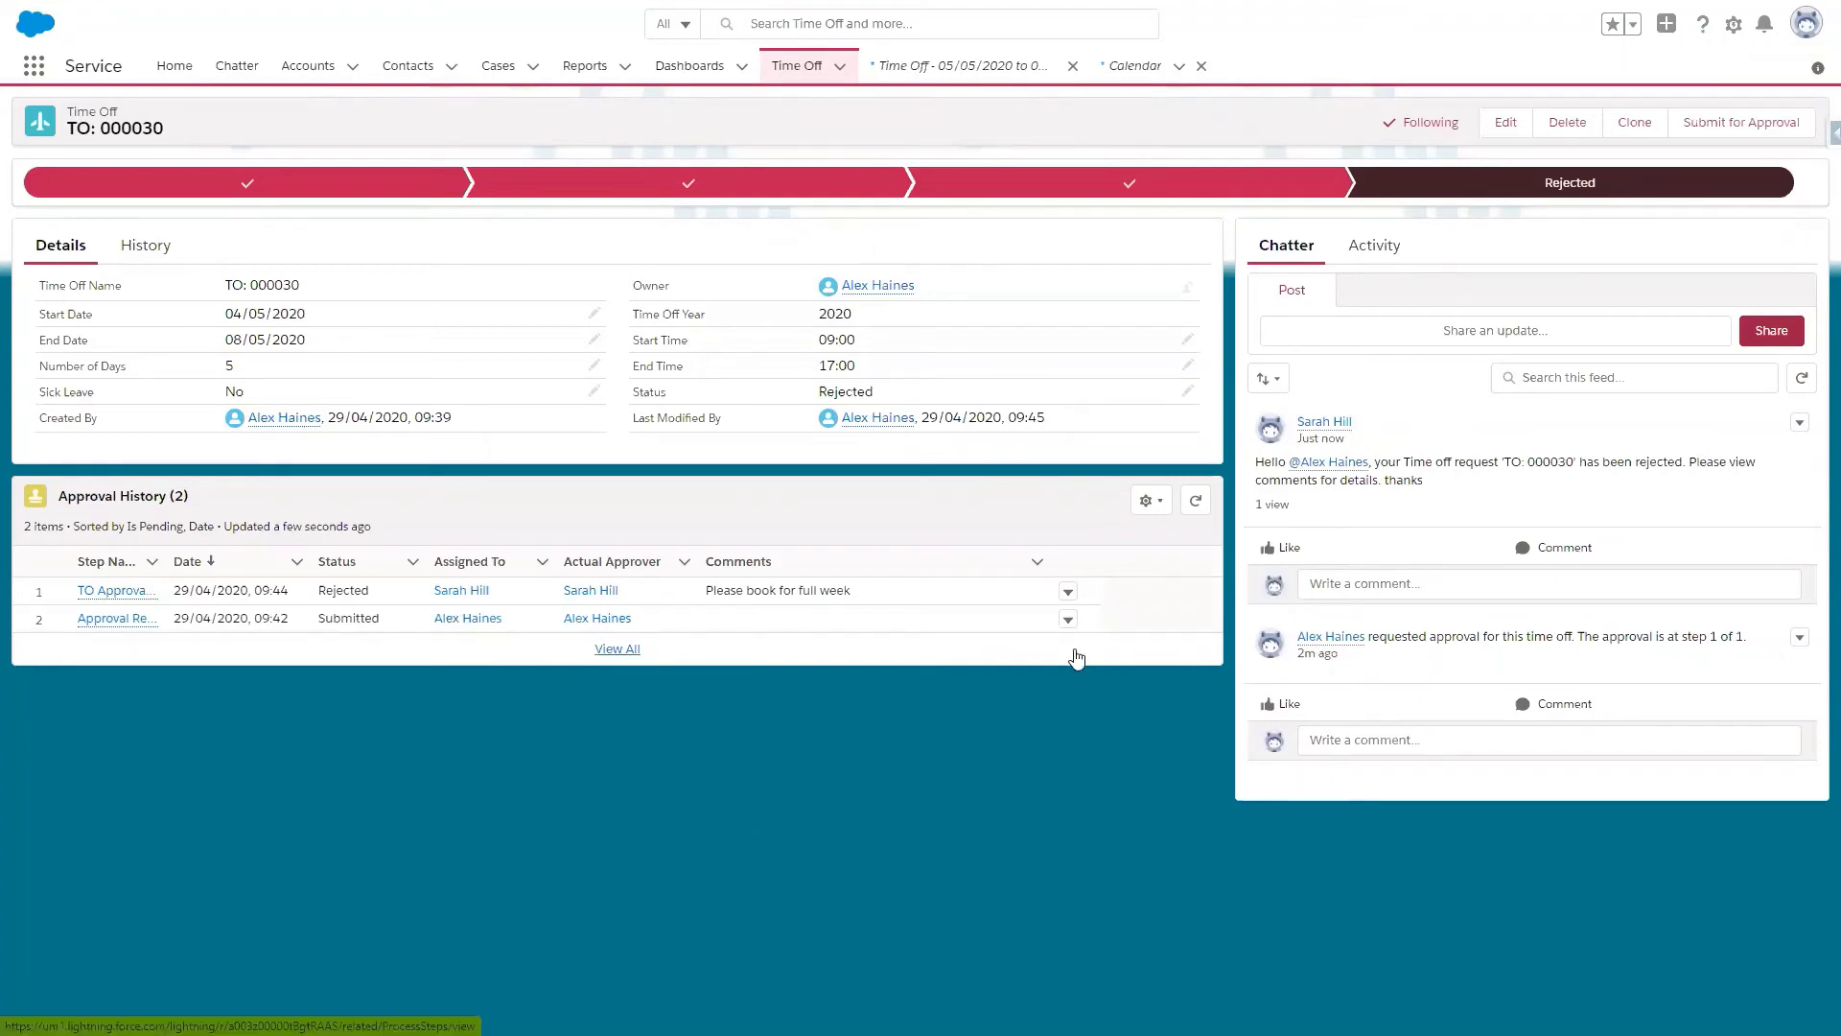
Step: Resubmit the time off request for approval with the comment "I've updated it as requested"
{"action": "left_click", "coordinate": [1732, 126]}
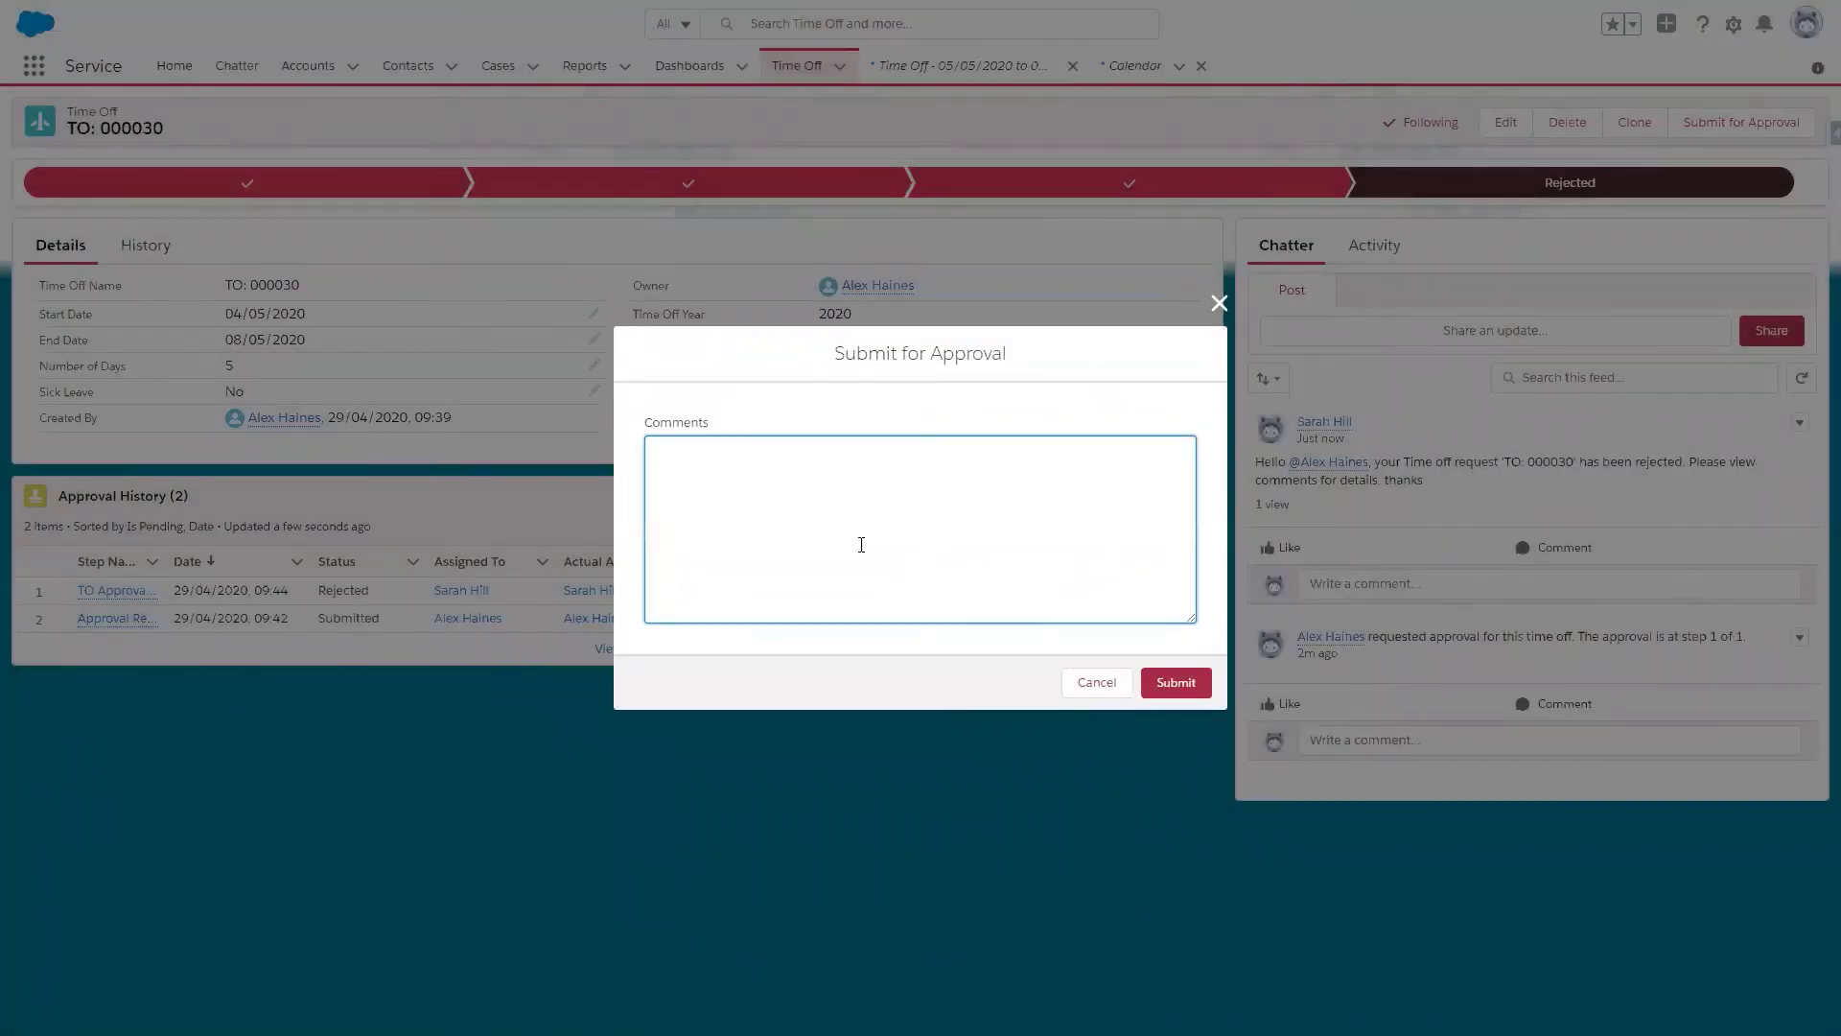
{"action": "type", "text": "I've updated it as requested"}
{"action": "left_click", "coordinate": [1177, 690]}
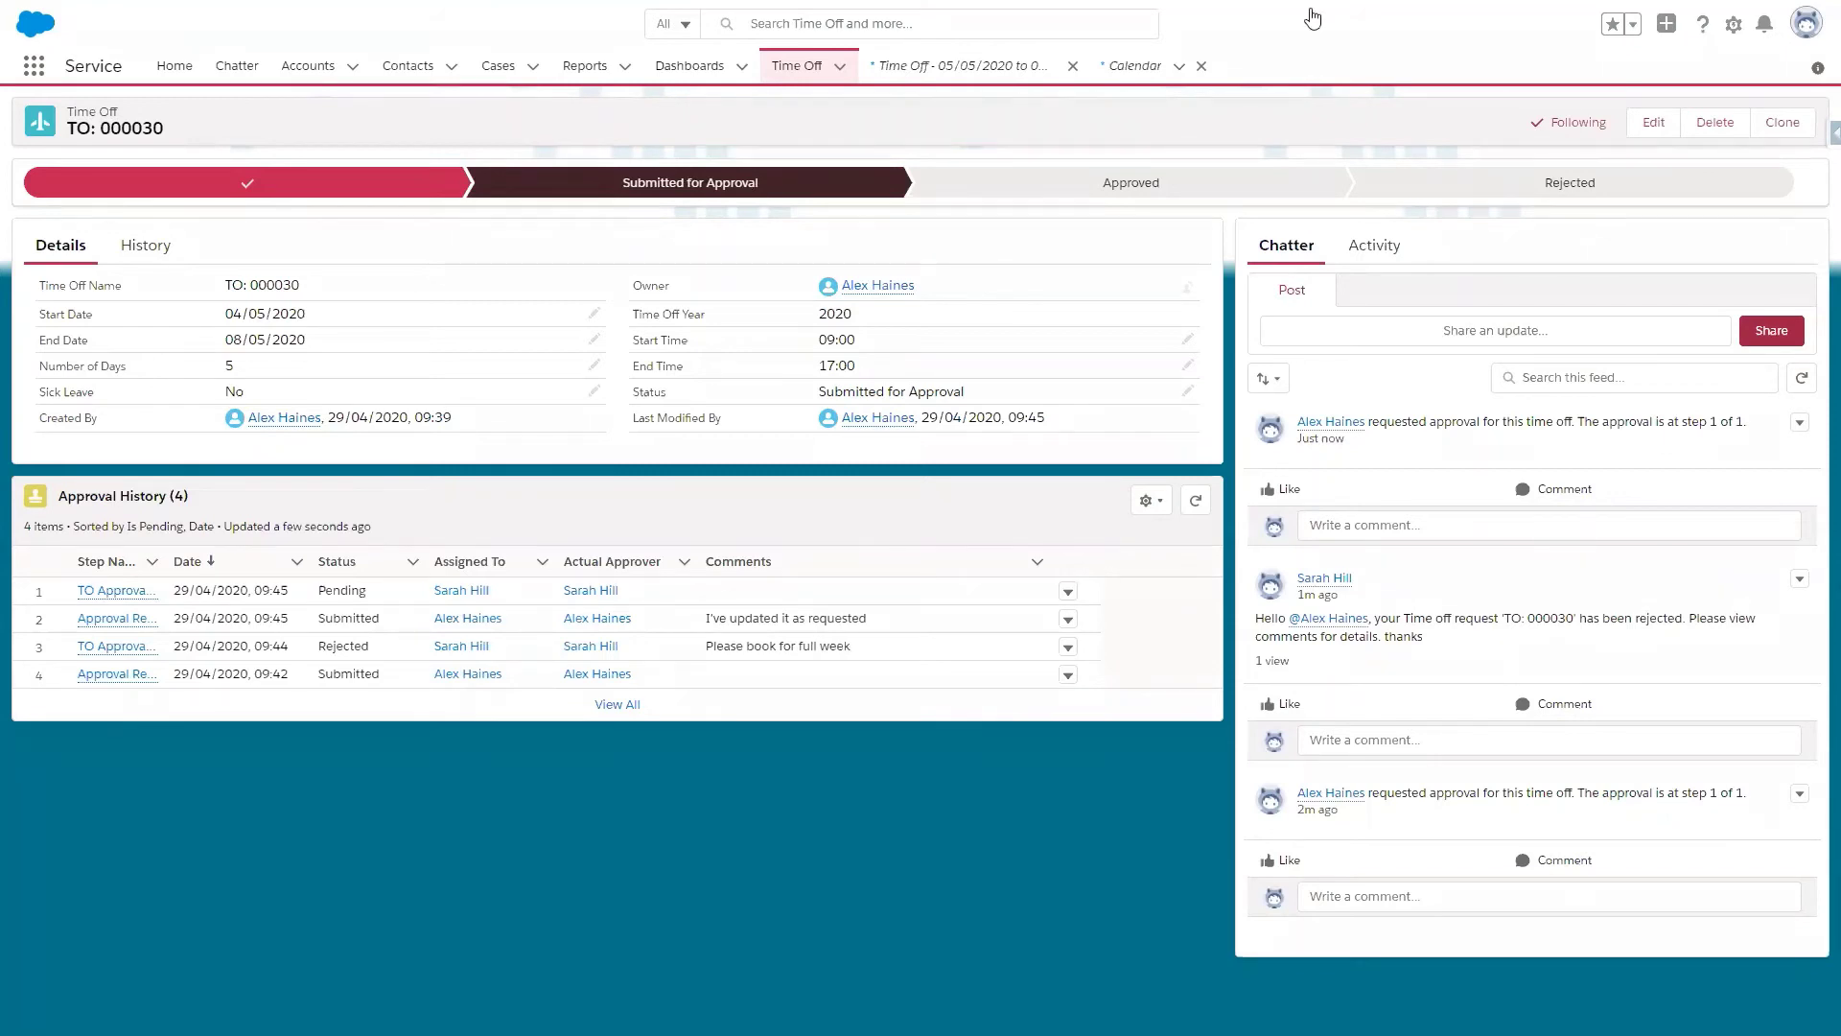
{"action": "left_click", "coordinate": [175, 66]}
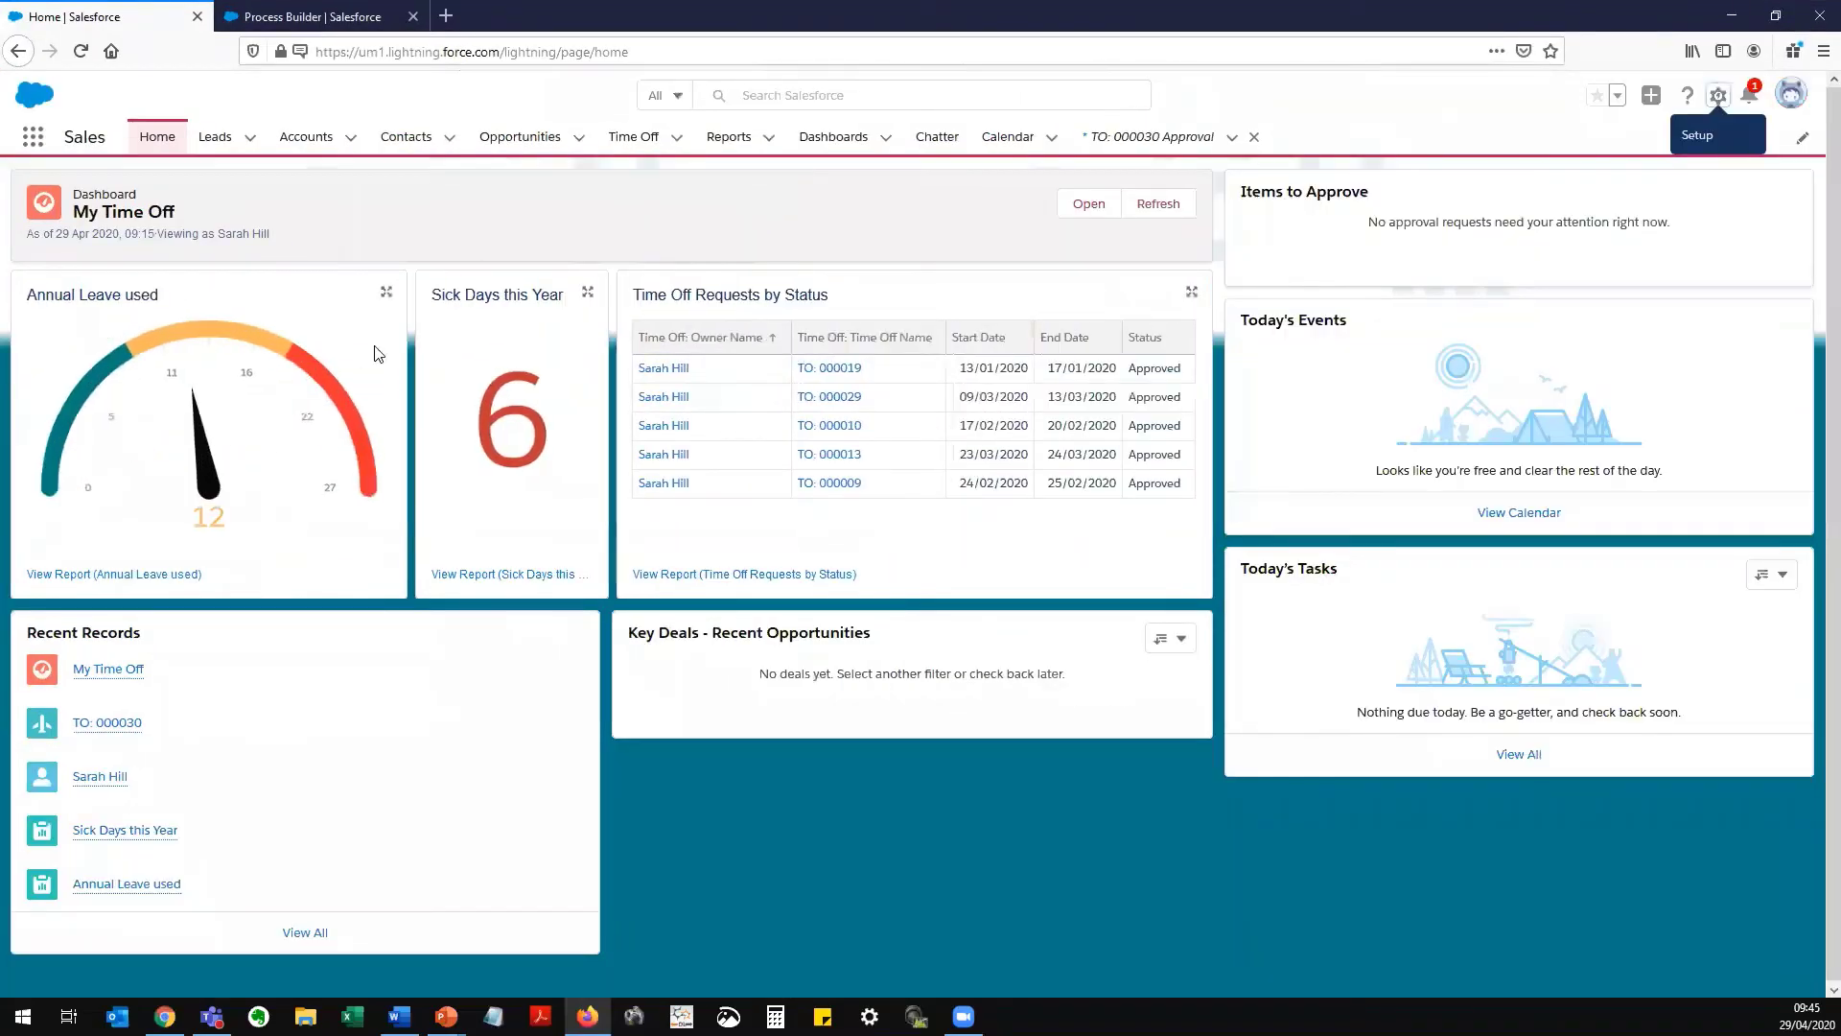
Step: As the approver, open the resubmitted request from the notifications and approve it with the comment "Thanks - Approved, enjoy your Time Off"
{"action": "left_click", "coordinate": [1753, 99]}
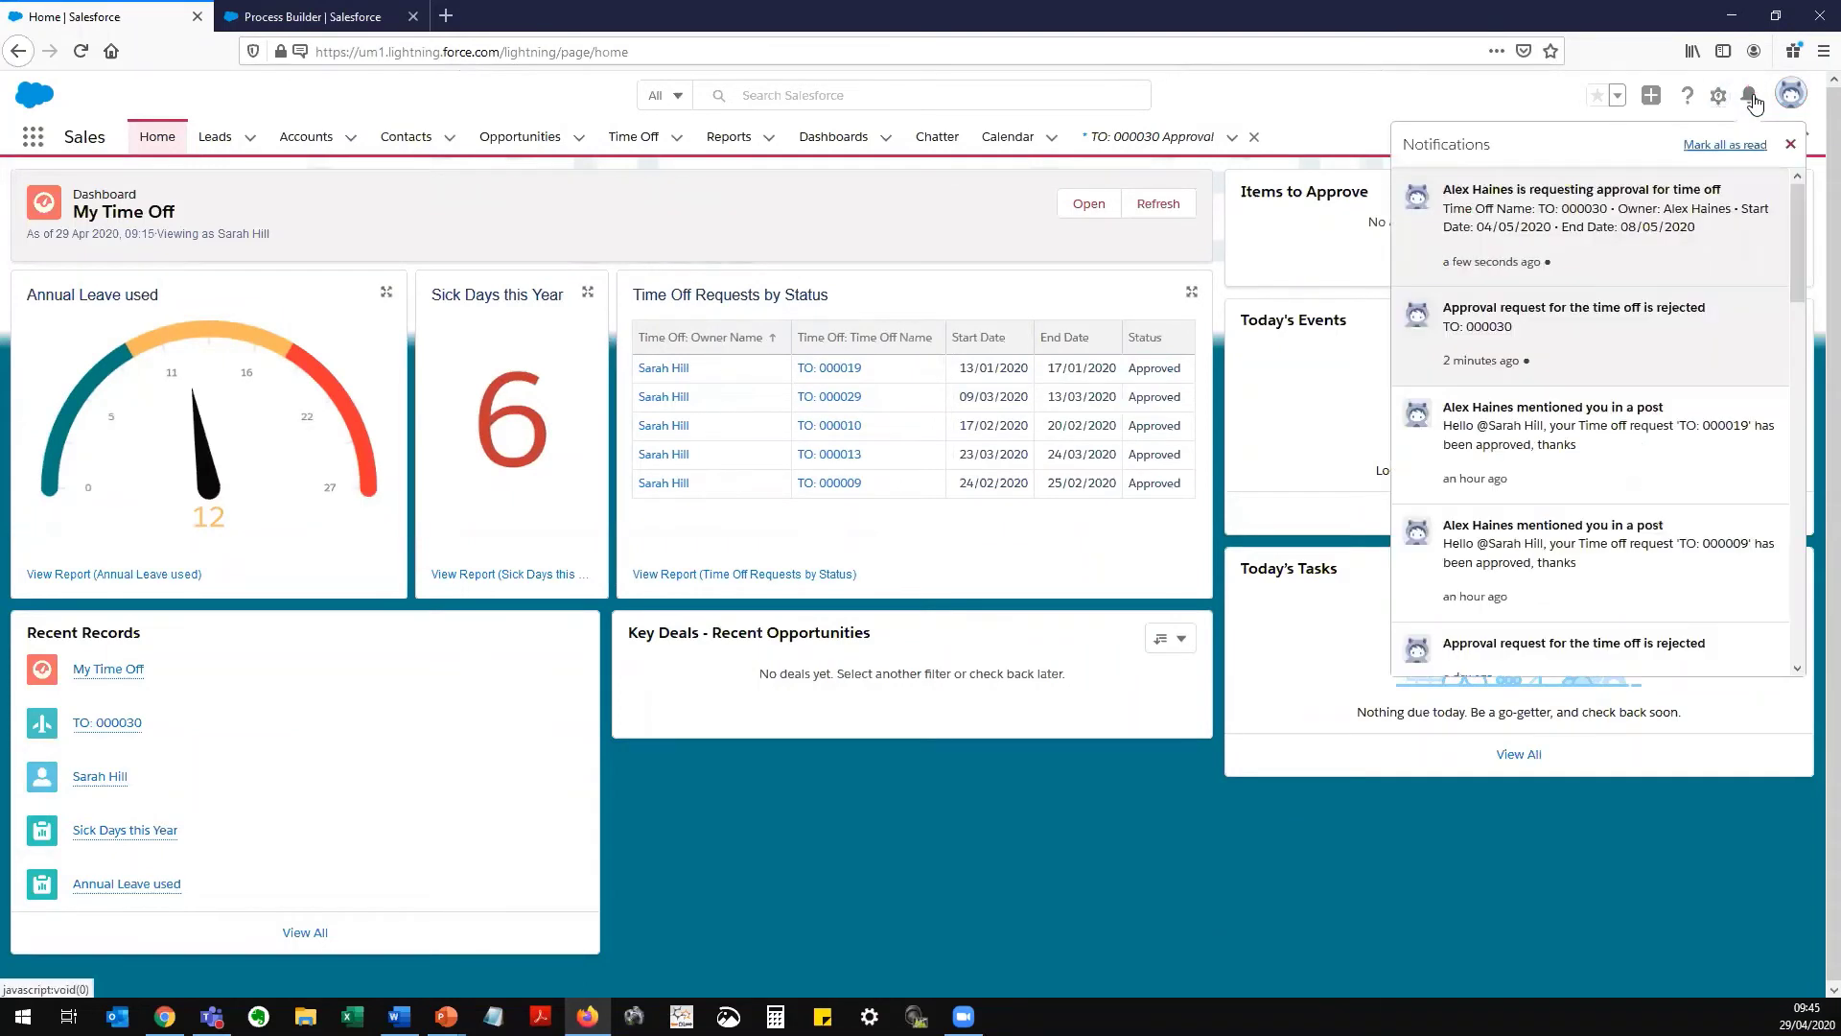
{"action": "left_click", "coordinate": [1600, 227]}
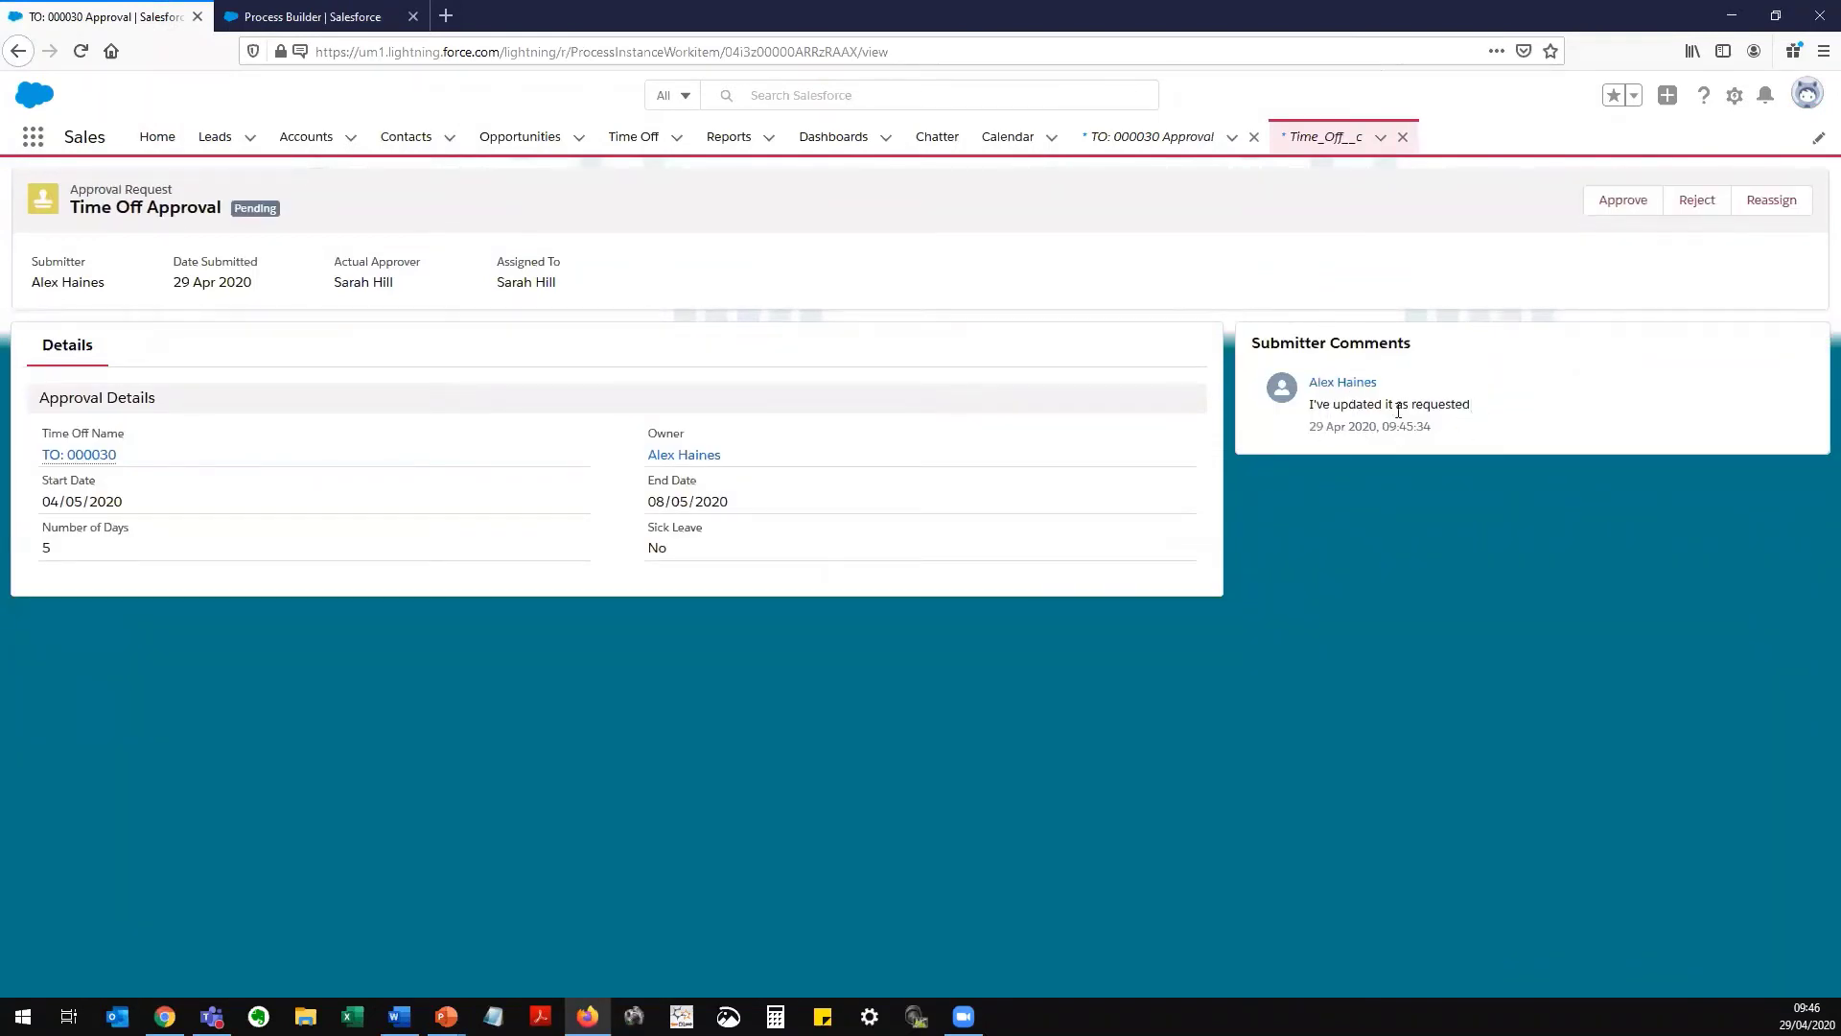
{"action": "left_click", "coordinate": [1623, 200]}
{"action": "type", "text": "T"}
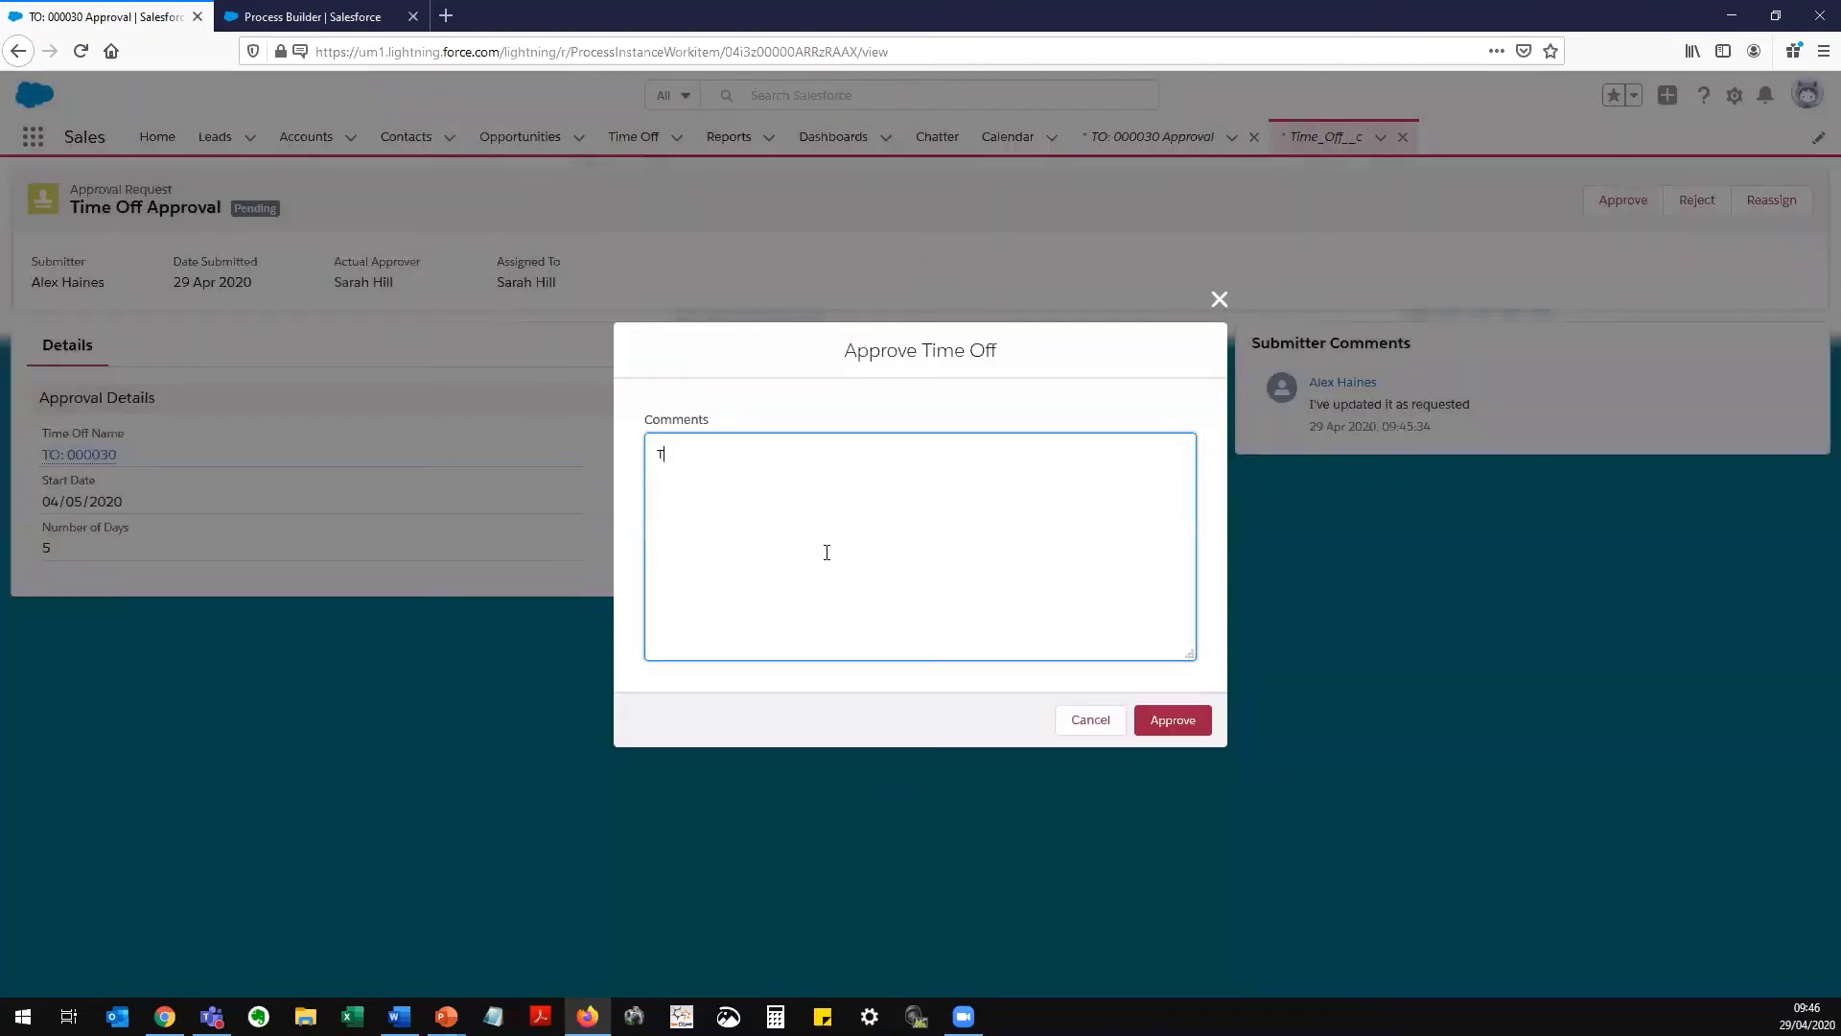
{"action": "type", "text": "hanks - Approved, enjoy your Time OFf"}
{"action": "key", "text": "BackSpace"}
{"action": "key", "text": "BackSpace"}
{"action": "type", "text": "ff"}
{"action": "left_click", "coordinate": [1189, 727]}
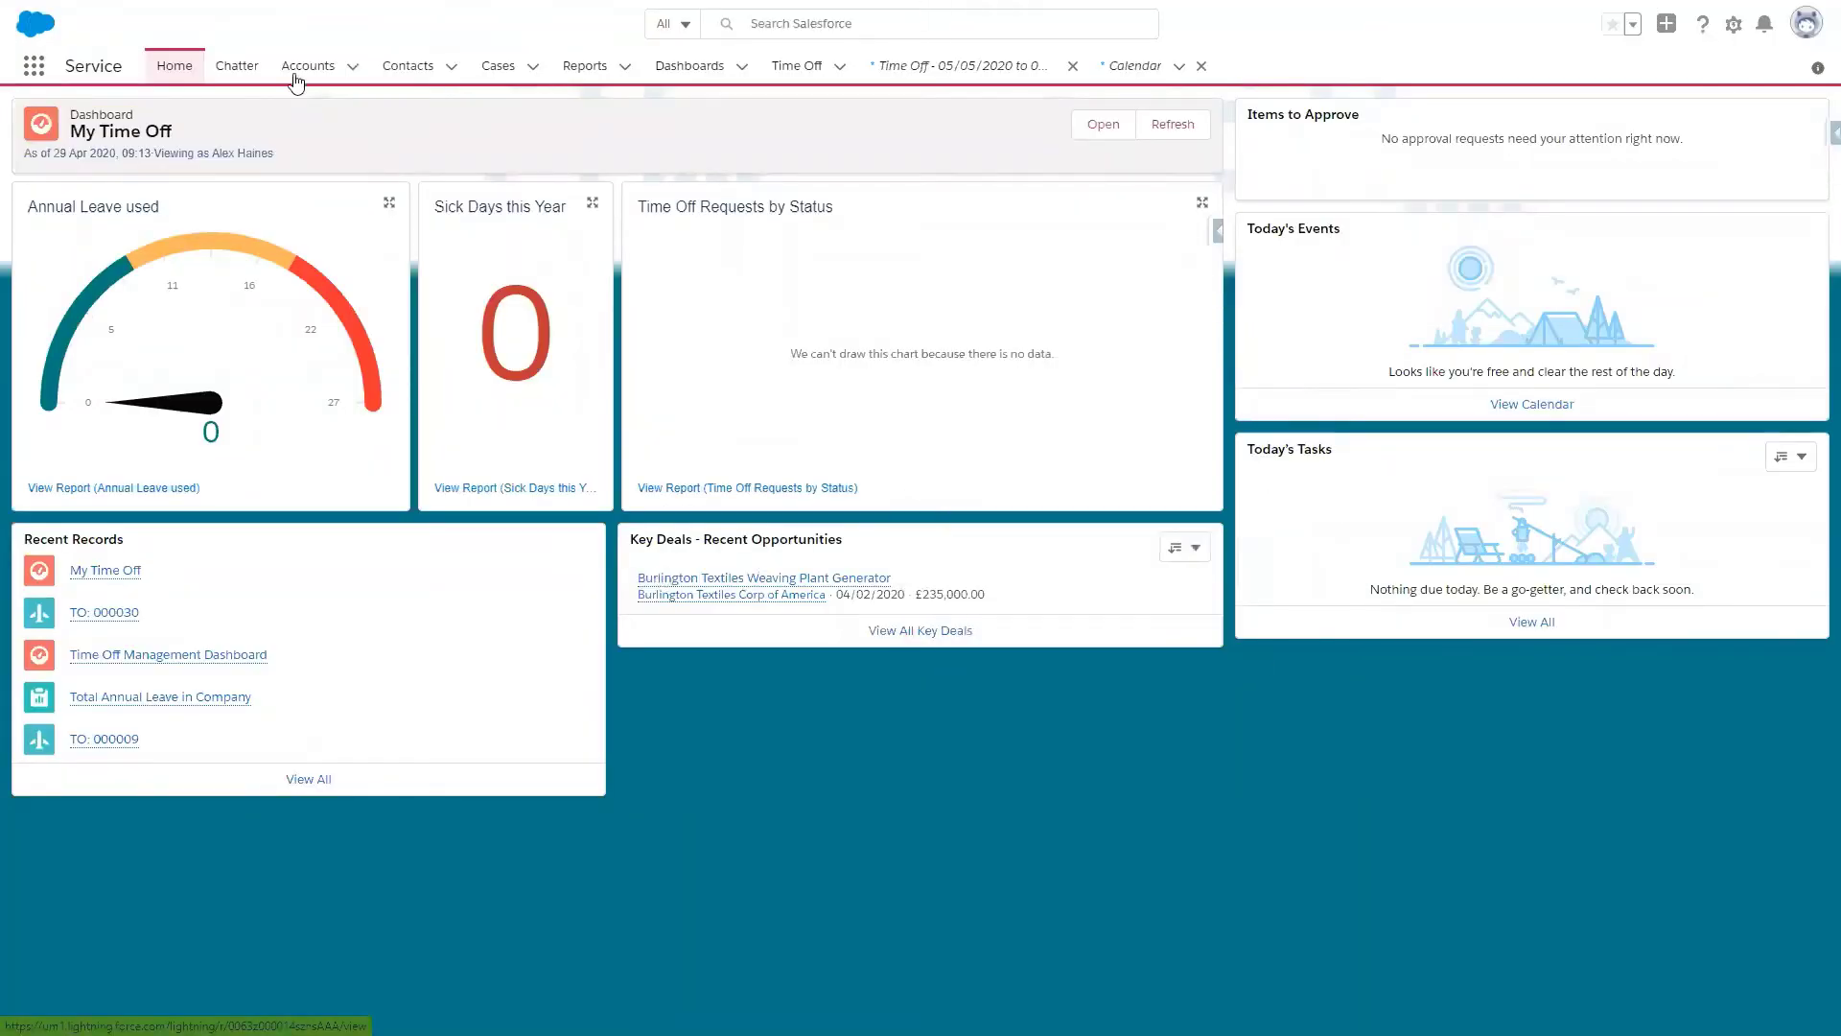
Step: As the requester, reopen the time off record through its event and review the approval history and feed post
{"action": "left_click", "coordinate": [392, 68]}
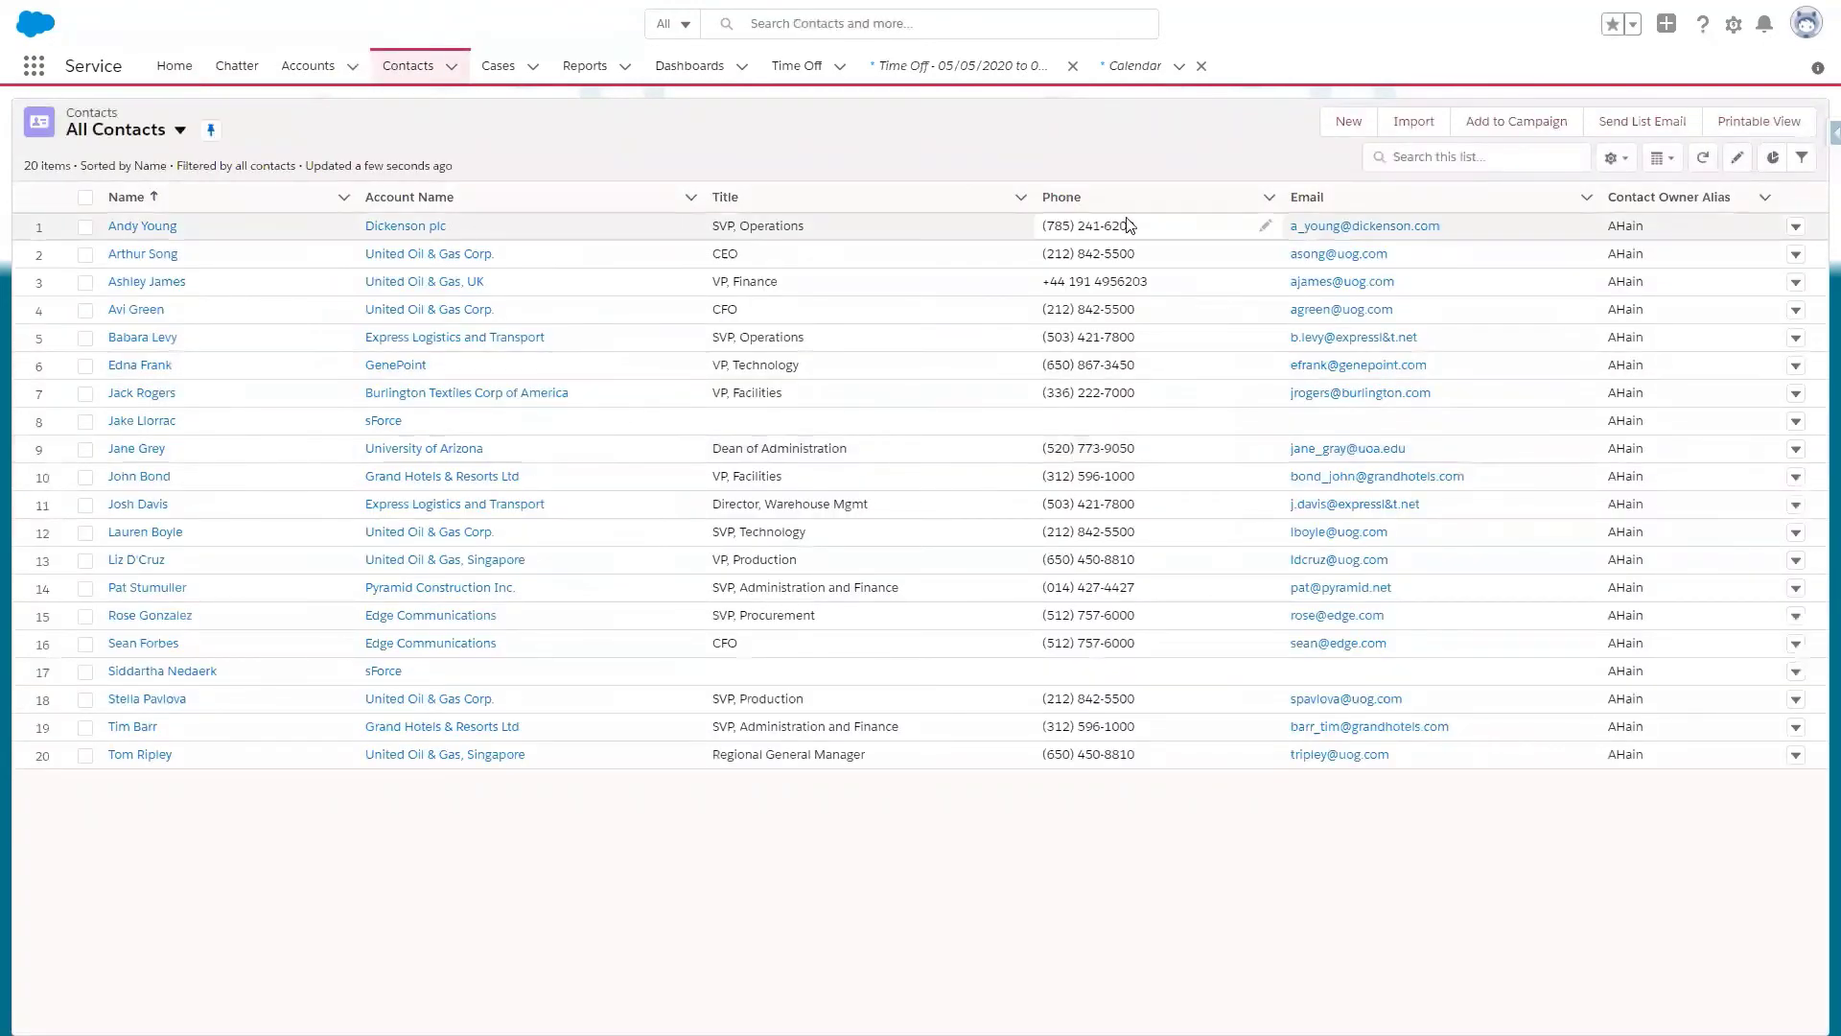
{"action": "left_click", "coordinate": [967, 76]}
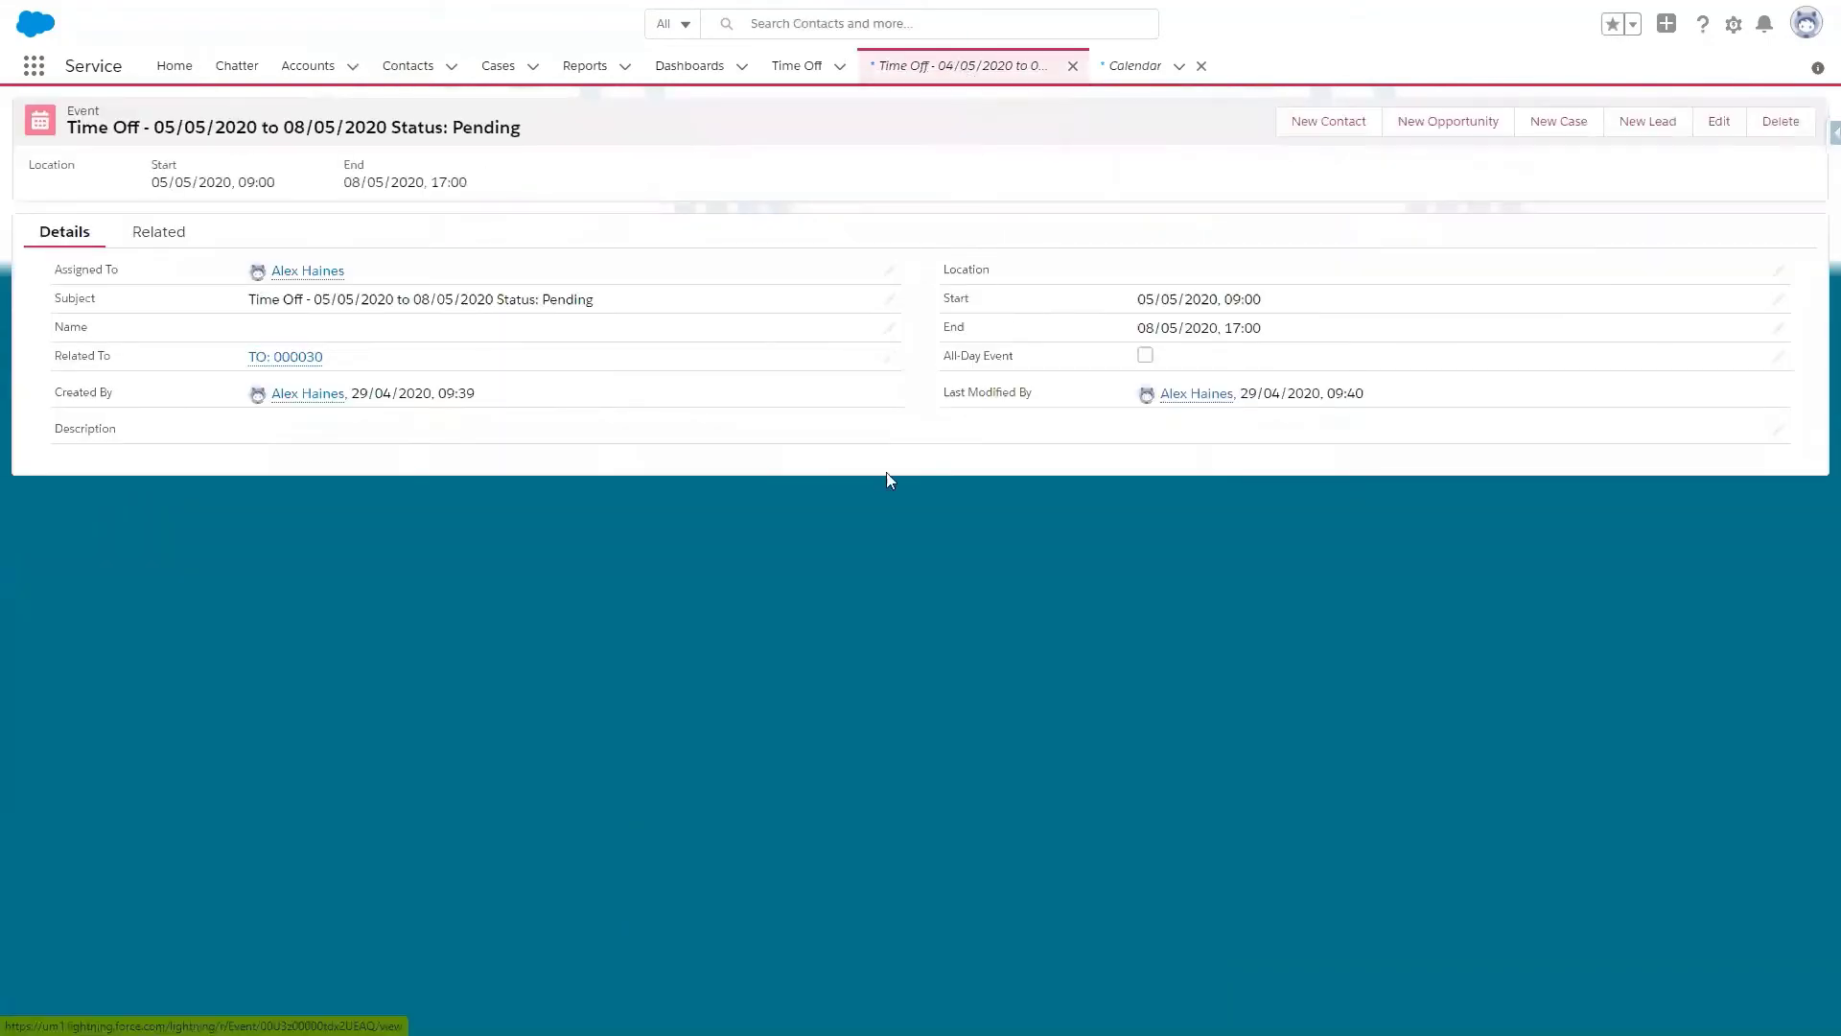
{"action": "left_click", "coordinate": [301, 359]}
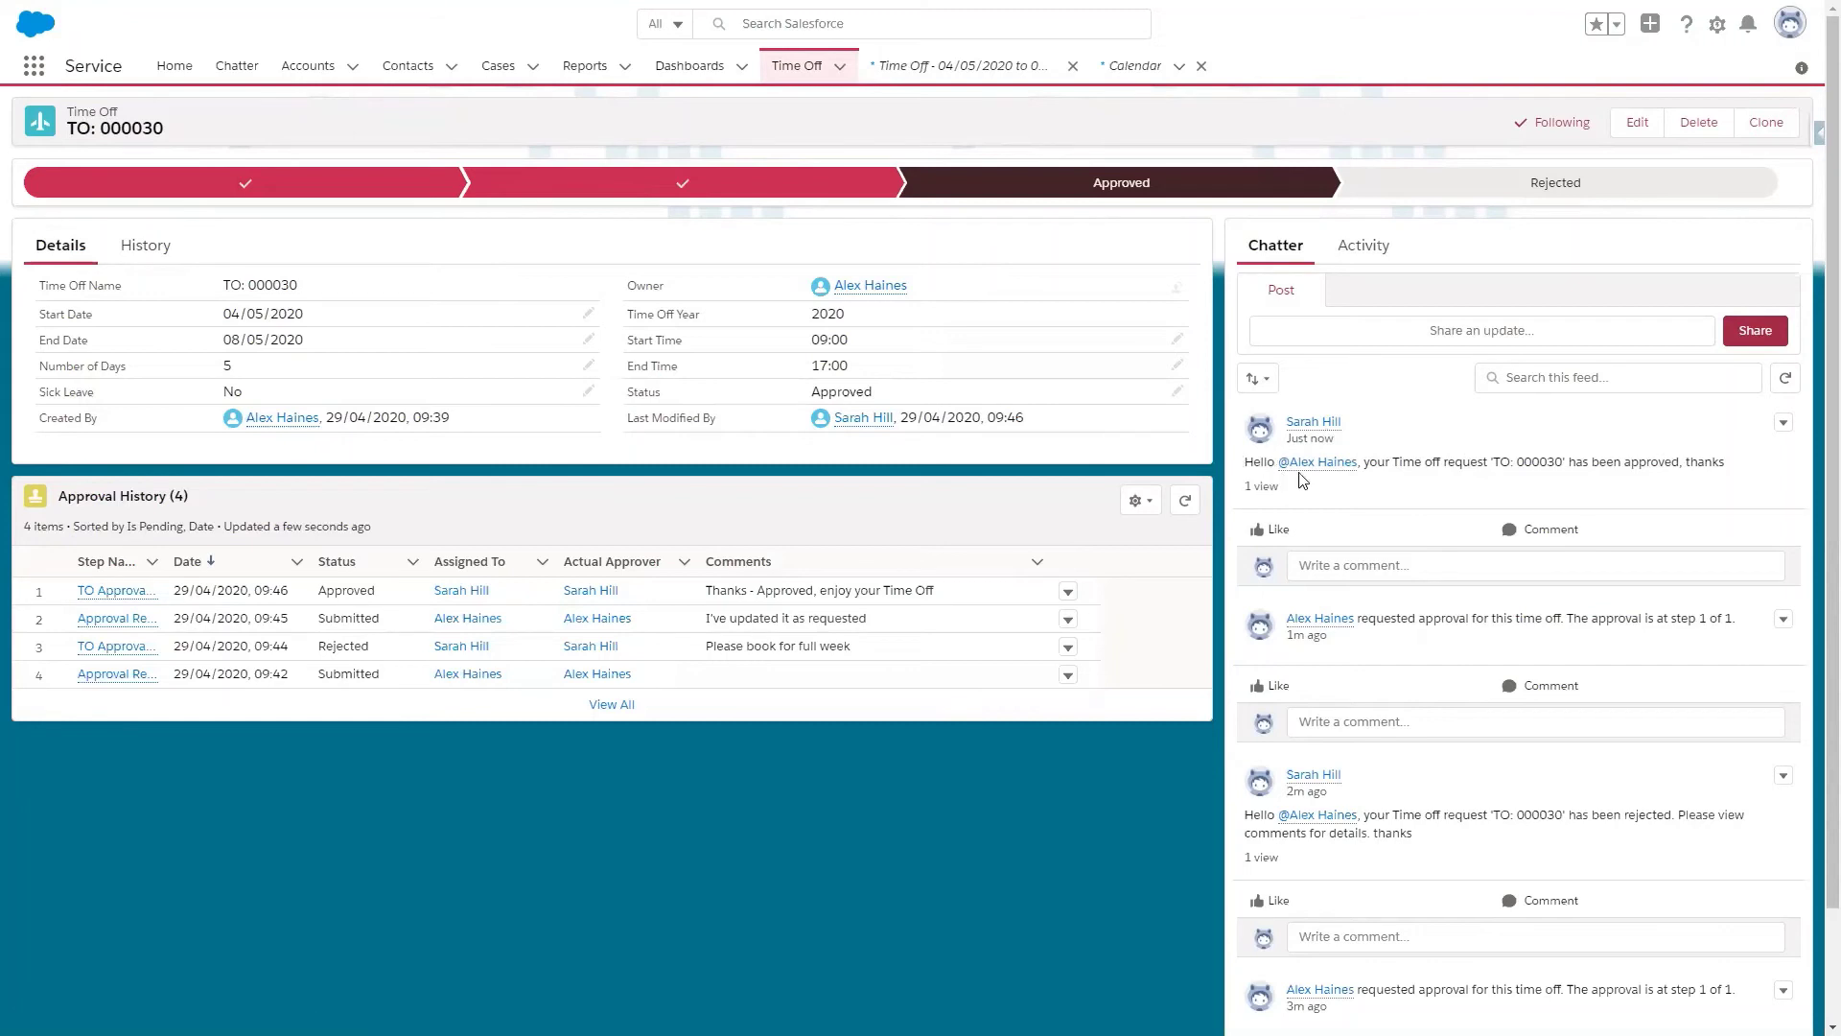
{"action": "mouse_move", "coordinate": [1304, 467]}
Step: Check the requester's notifications and view the time off event in the record's activity timeline
{"action": "left_click", "coordinate": [1683, 42]}
{"action": "left_click", "coordinate": [1685, 34]}
{"action": "left_click", "coordinate": [1745, 29]}
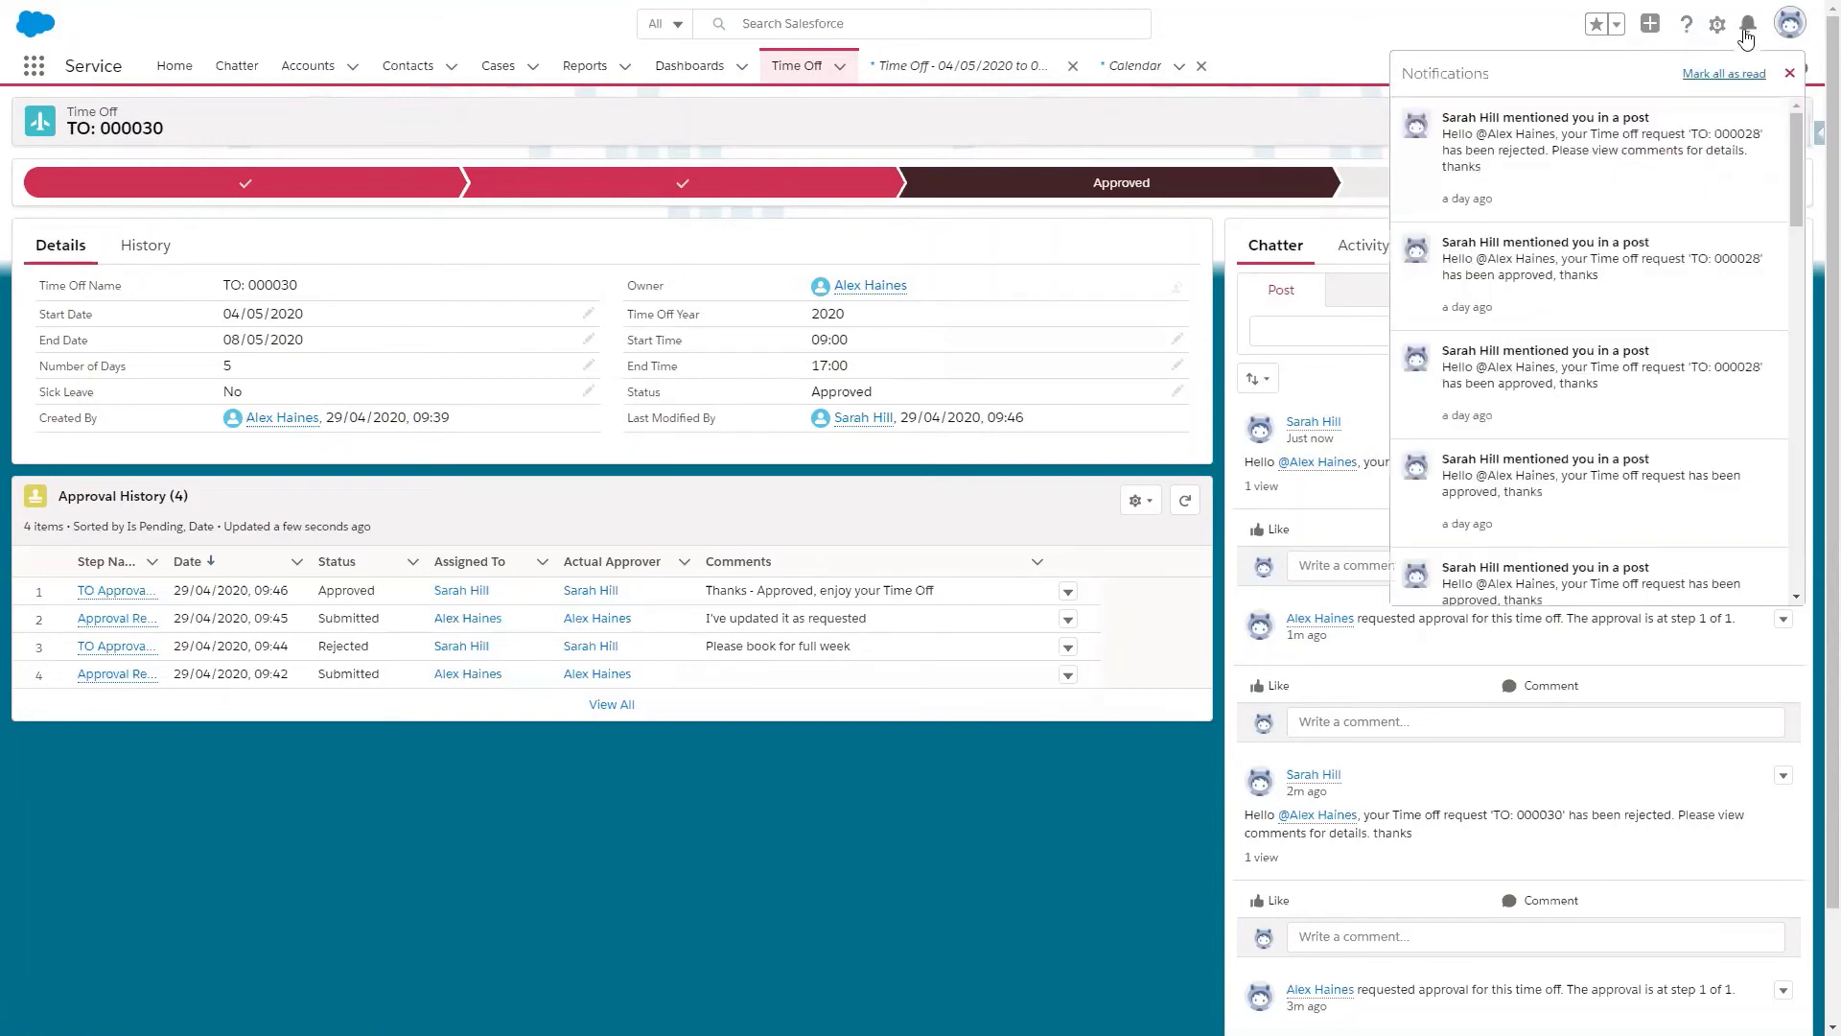
{"action": "left_click", "coordinate": [1665, 25]}
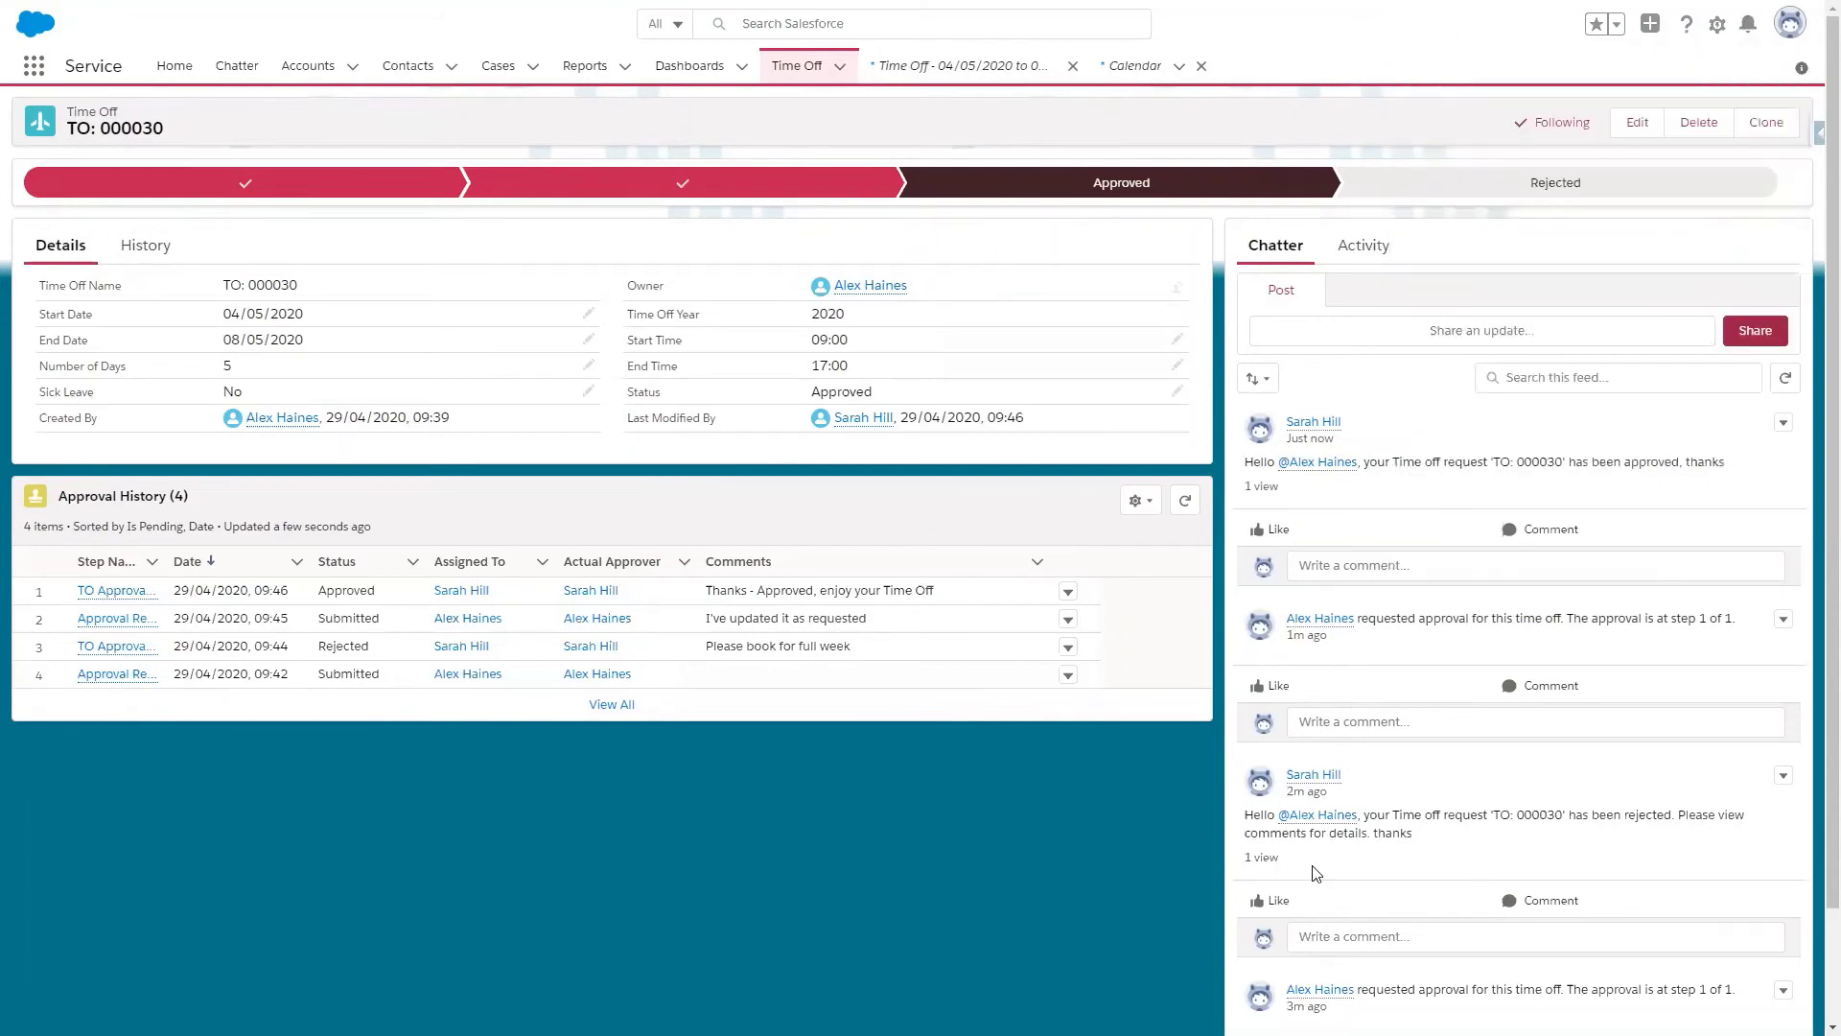
{"action": "left_click", "coordinate": [1375, 249]}
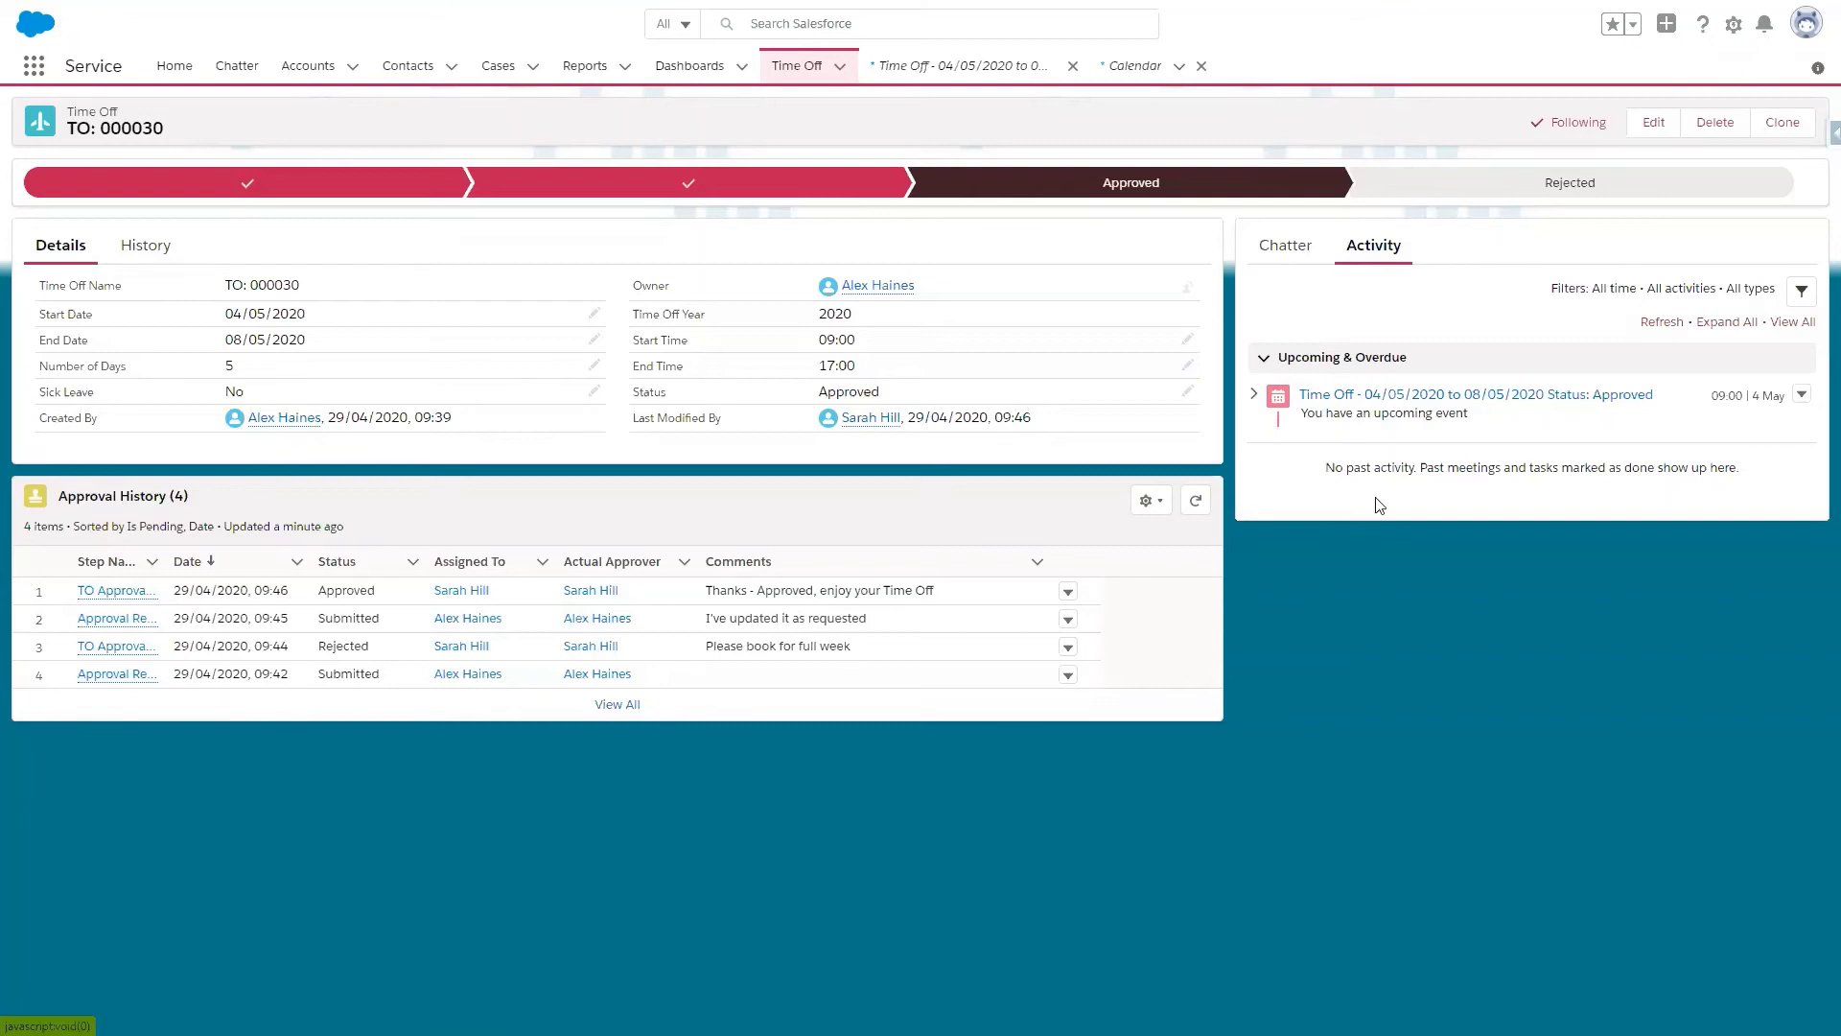
Step: Start a new time off request with start date 09/03/2020 and end date 10/03/2020
{"action": "left_click", "coordinate": [1666, 32]}
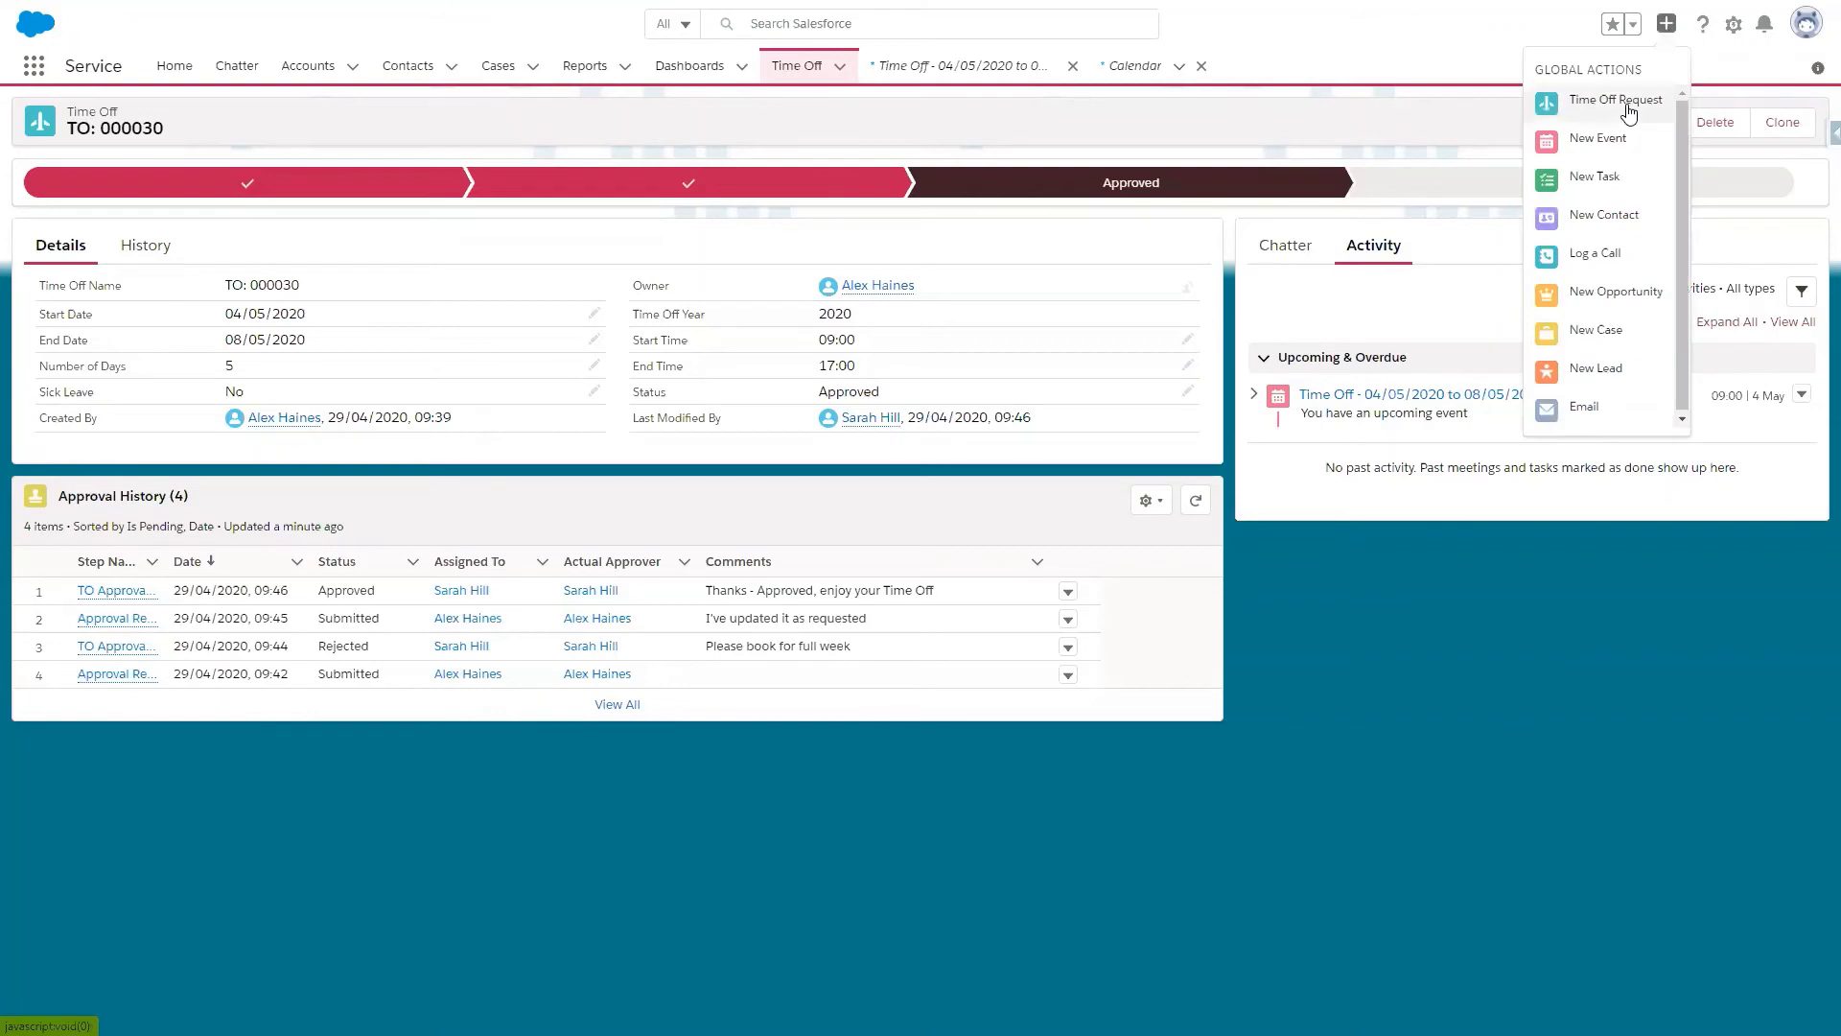
{"action": "left_click", "coordinate": [1627, 112]}
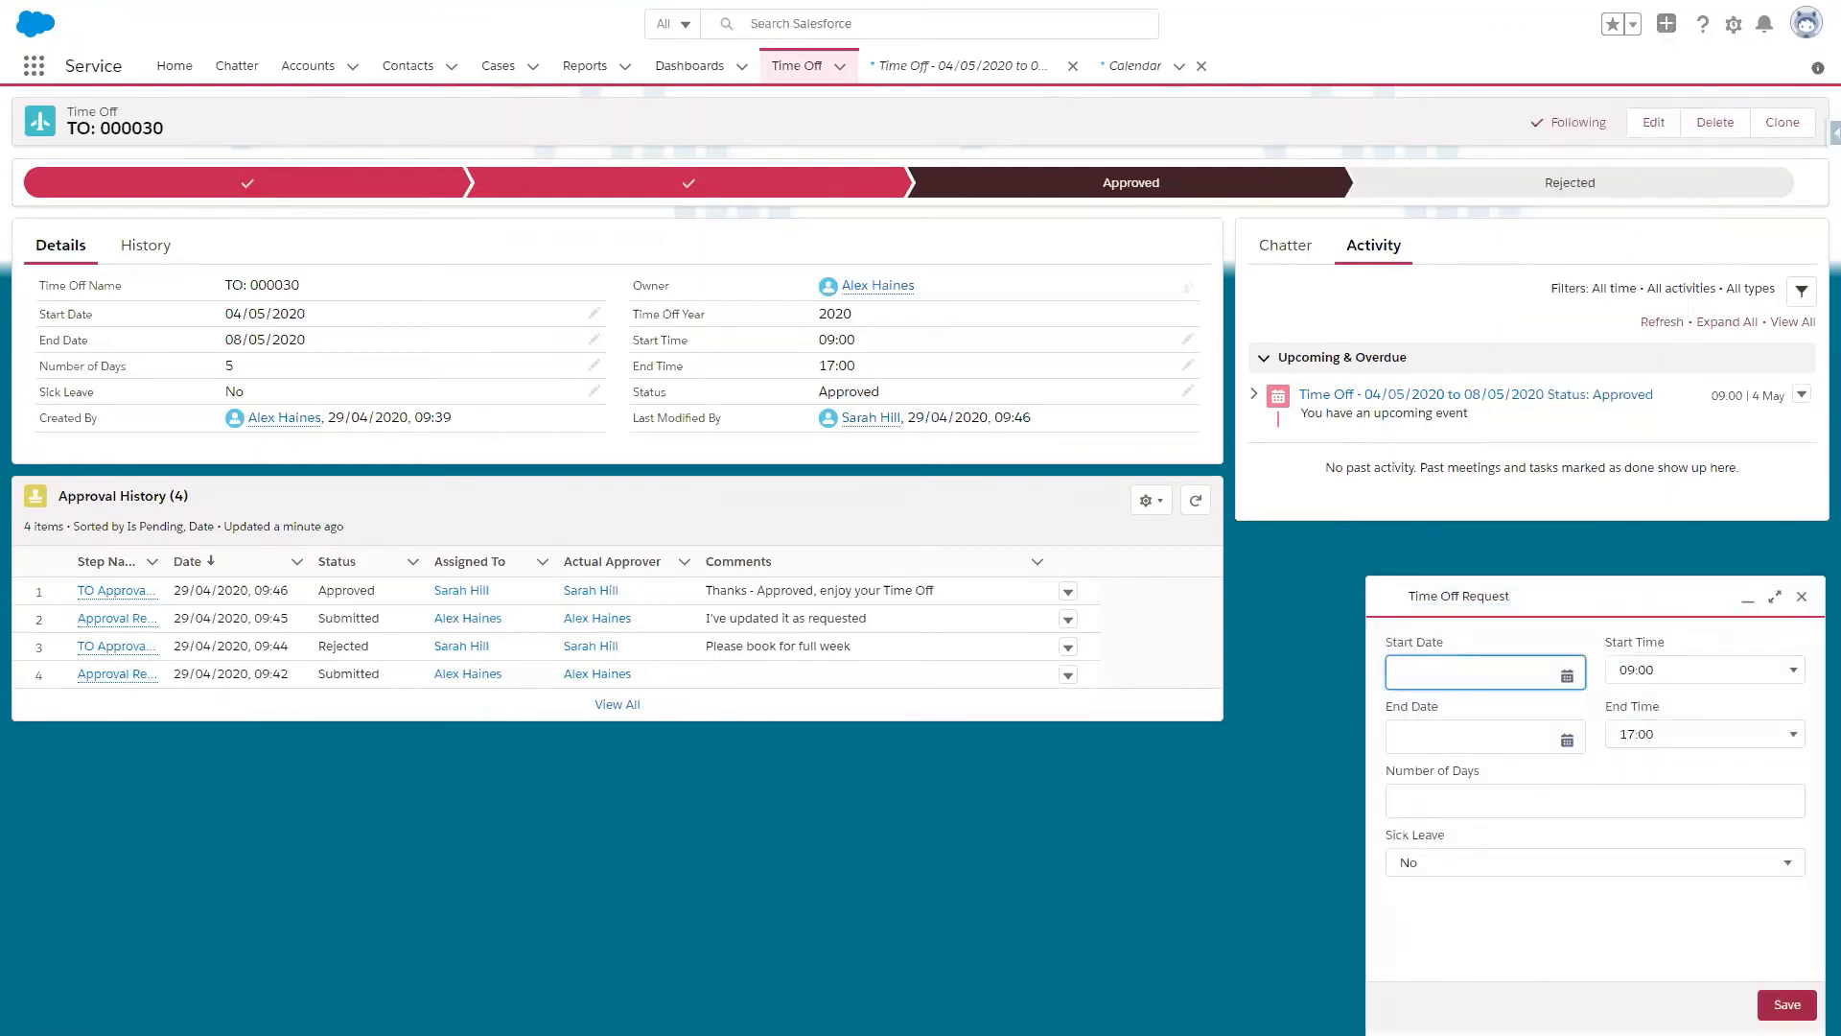
{"action": "left_click", "coordinate": [1436, 680]}
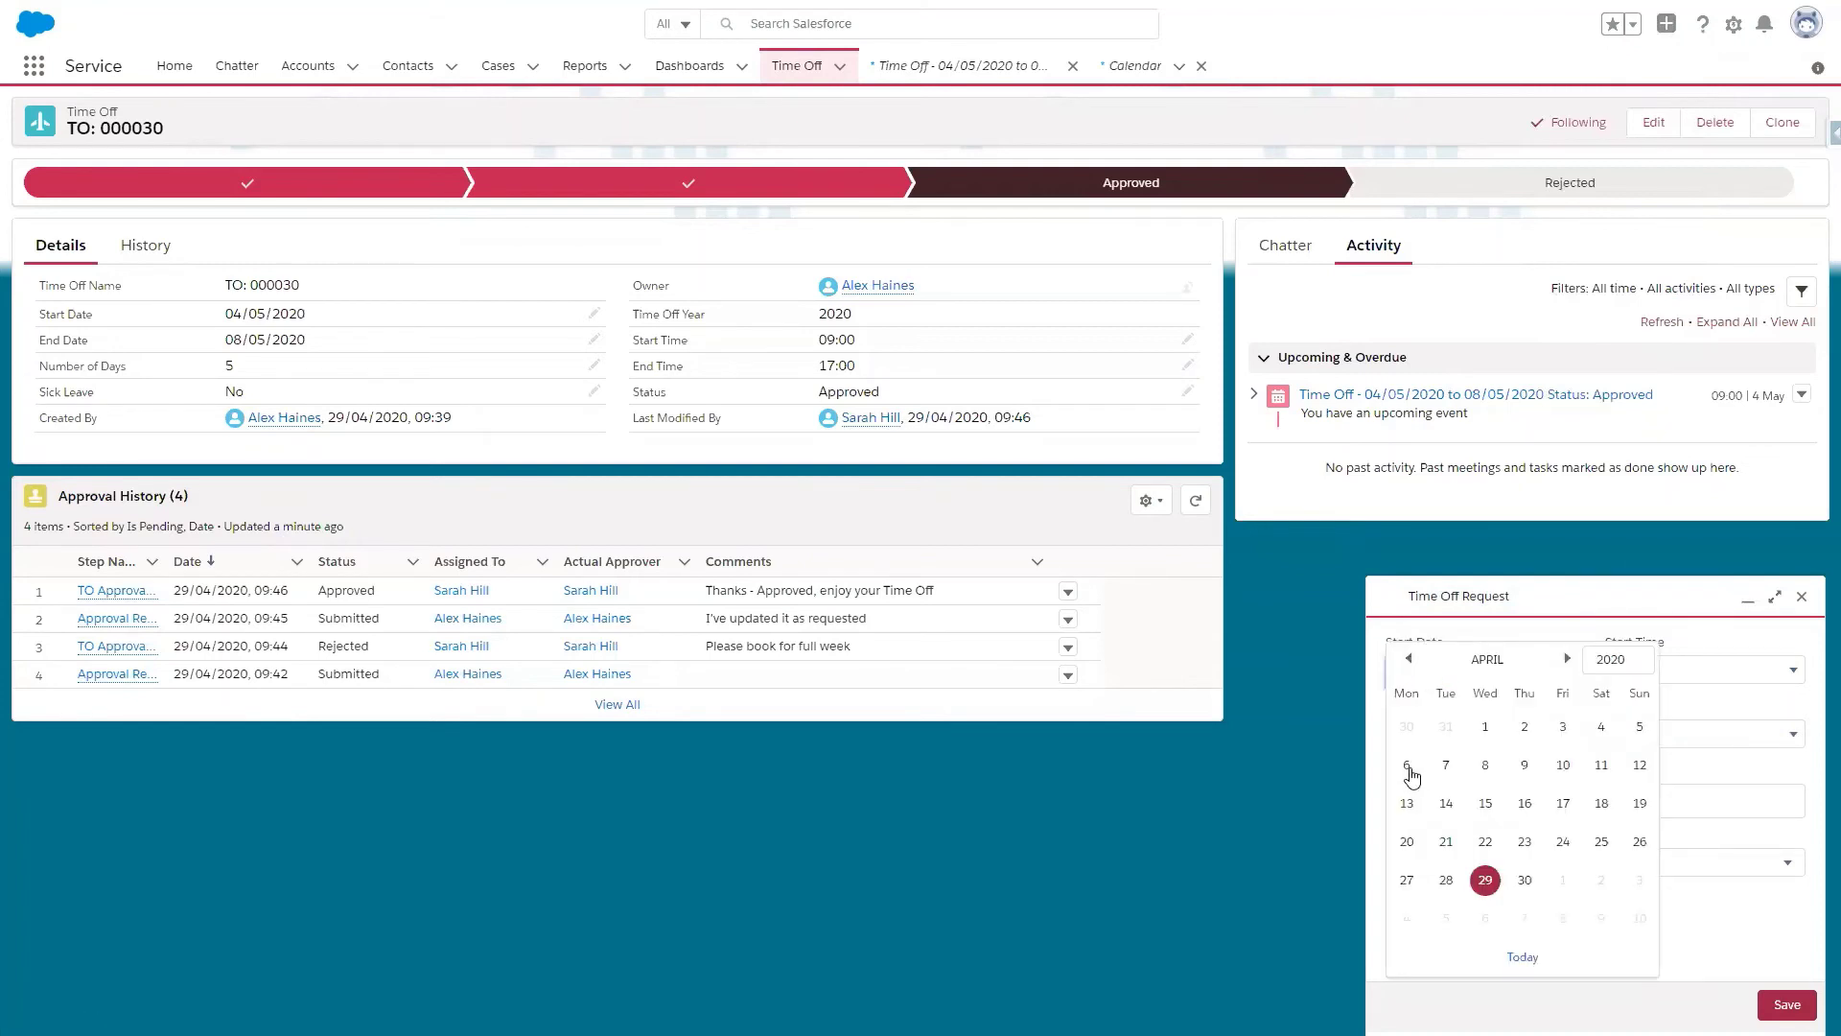
{"action": "left_click", "coordinate": [1409, 658]}
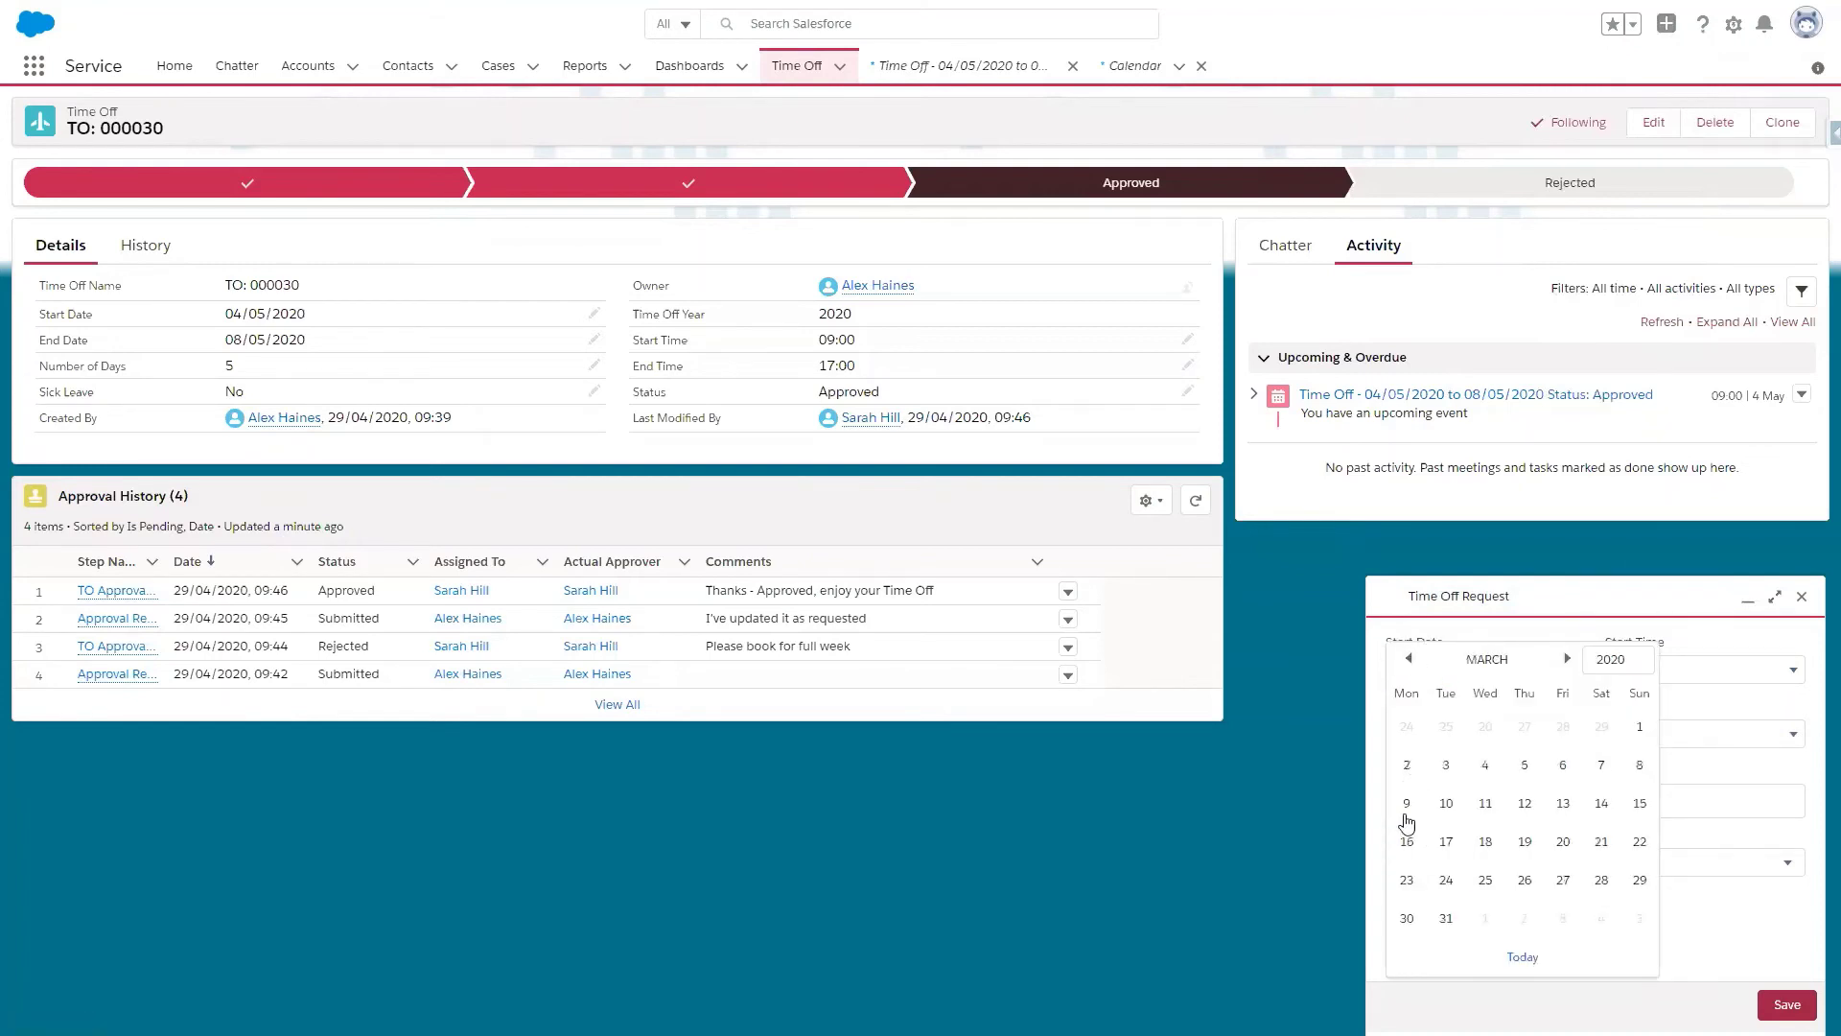
{"action": "left_click", "coordinate": [1407, 804]}
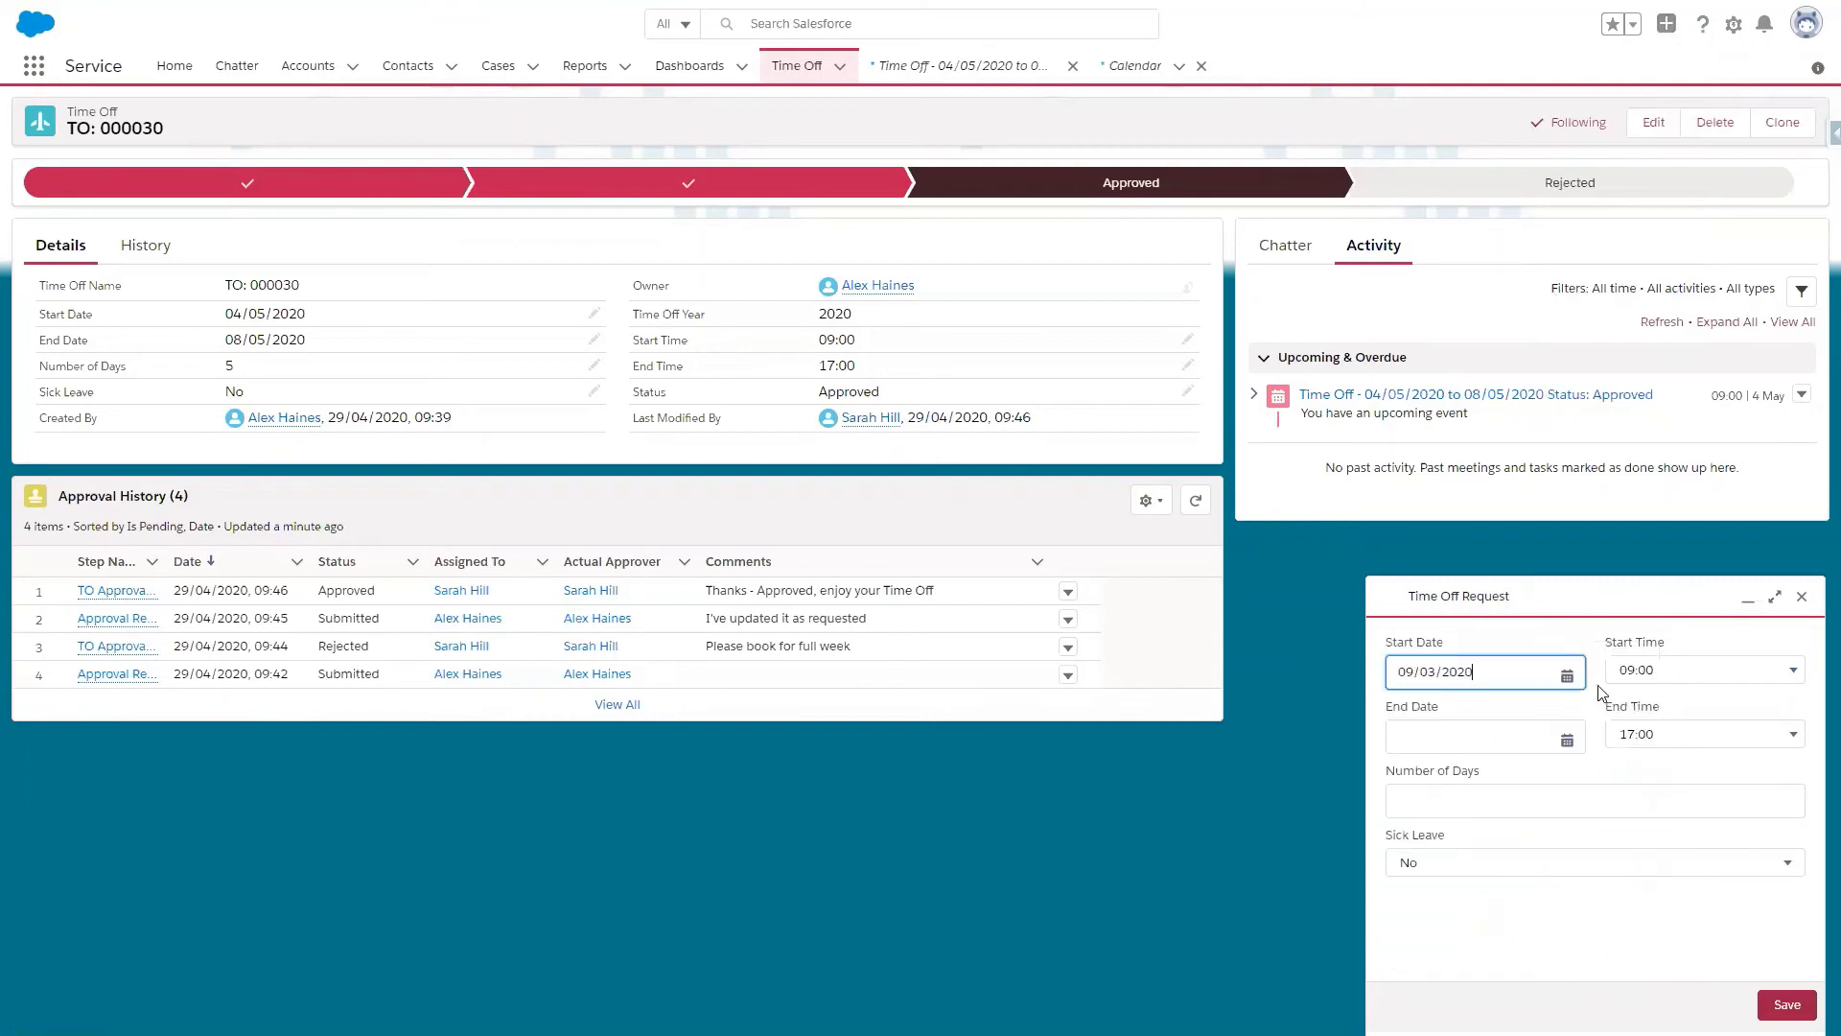
{"action": "left_click", "coordinate": [1479, 744]}
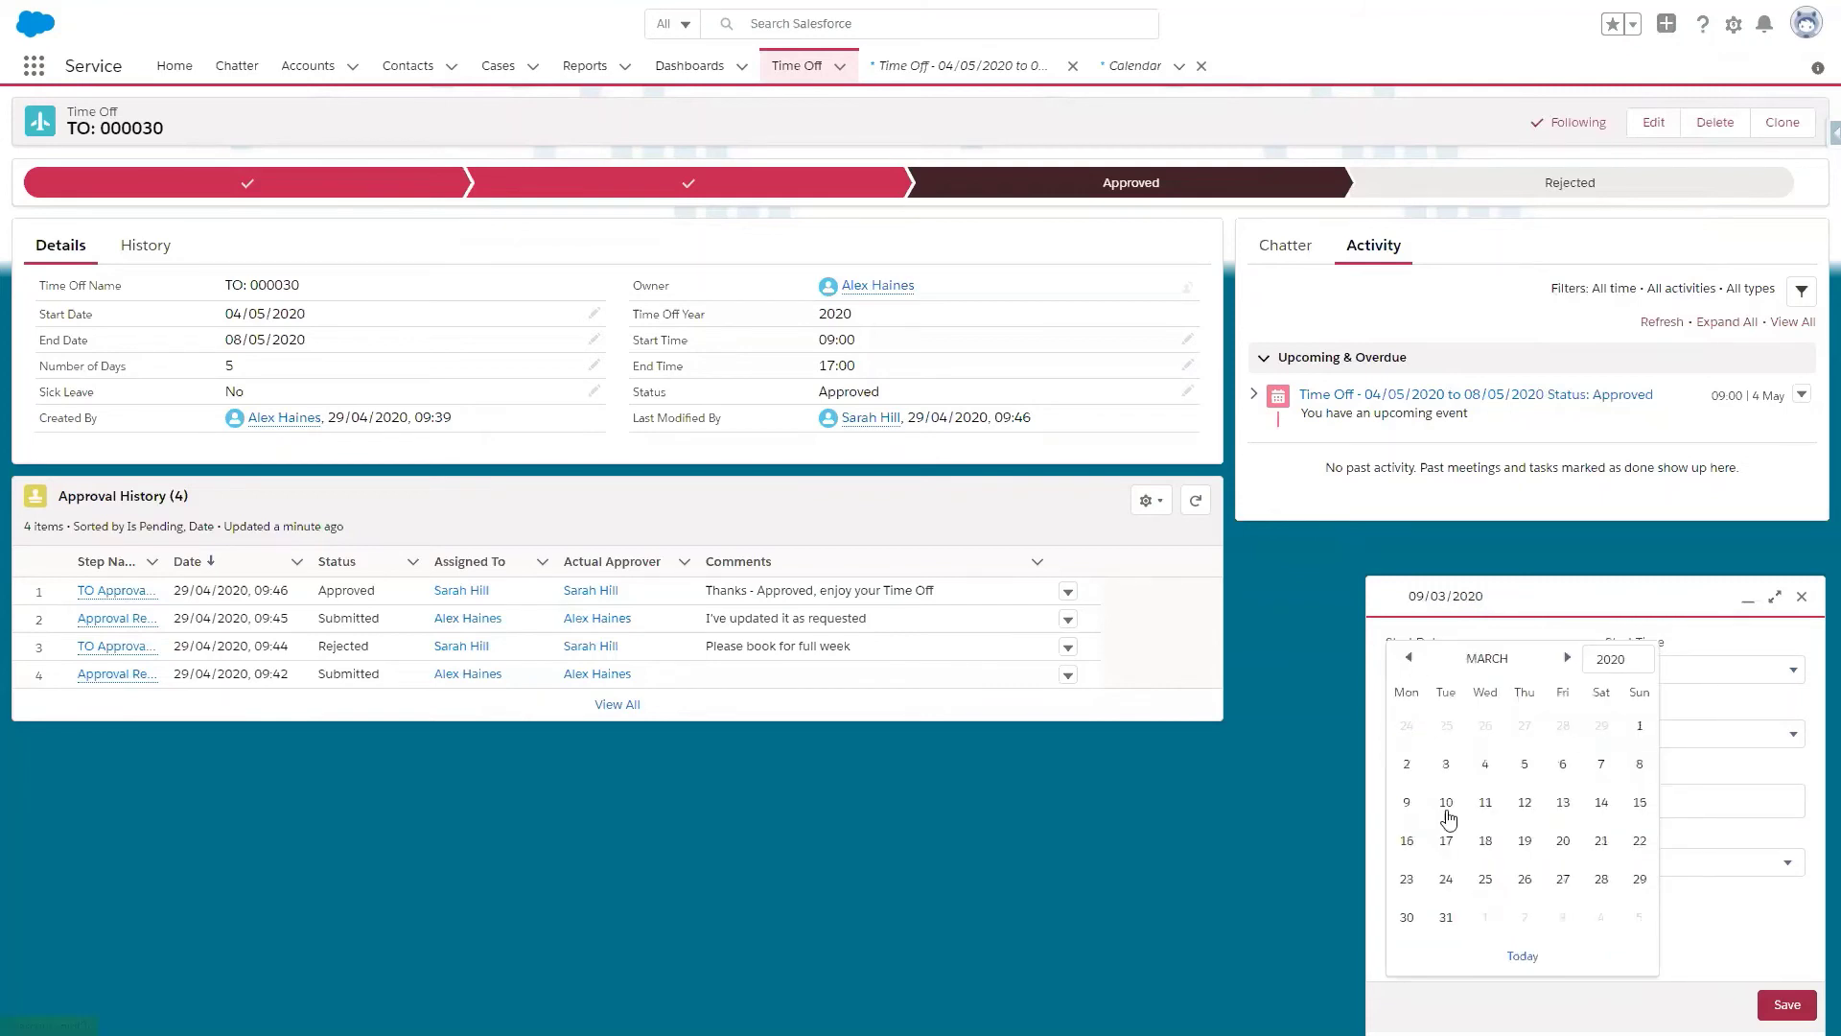
{"action": "left_click", "coordinate": [1446, 806]}
Step: Set the request's number of days to 2 and sick leave to Yes, and save it
{"action": "left_click", "coordinate": [1437, 804]}
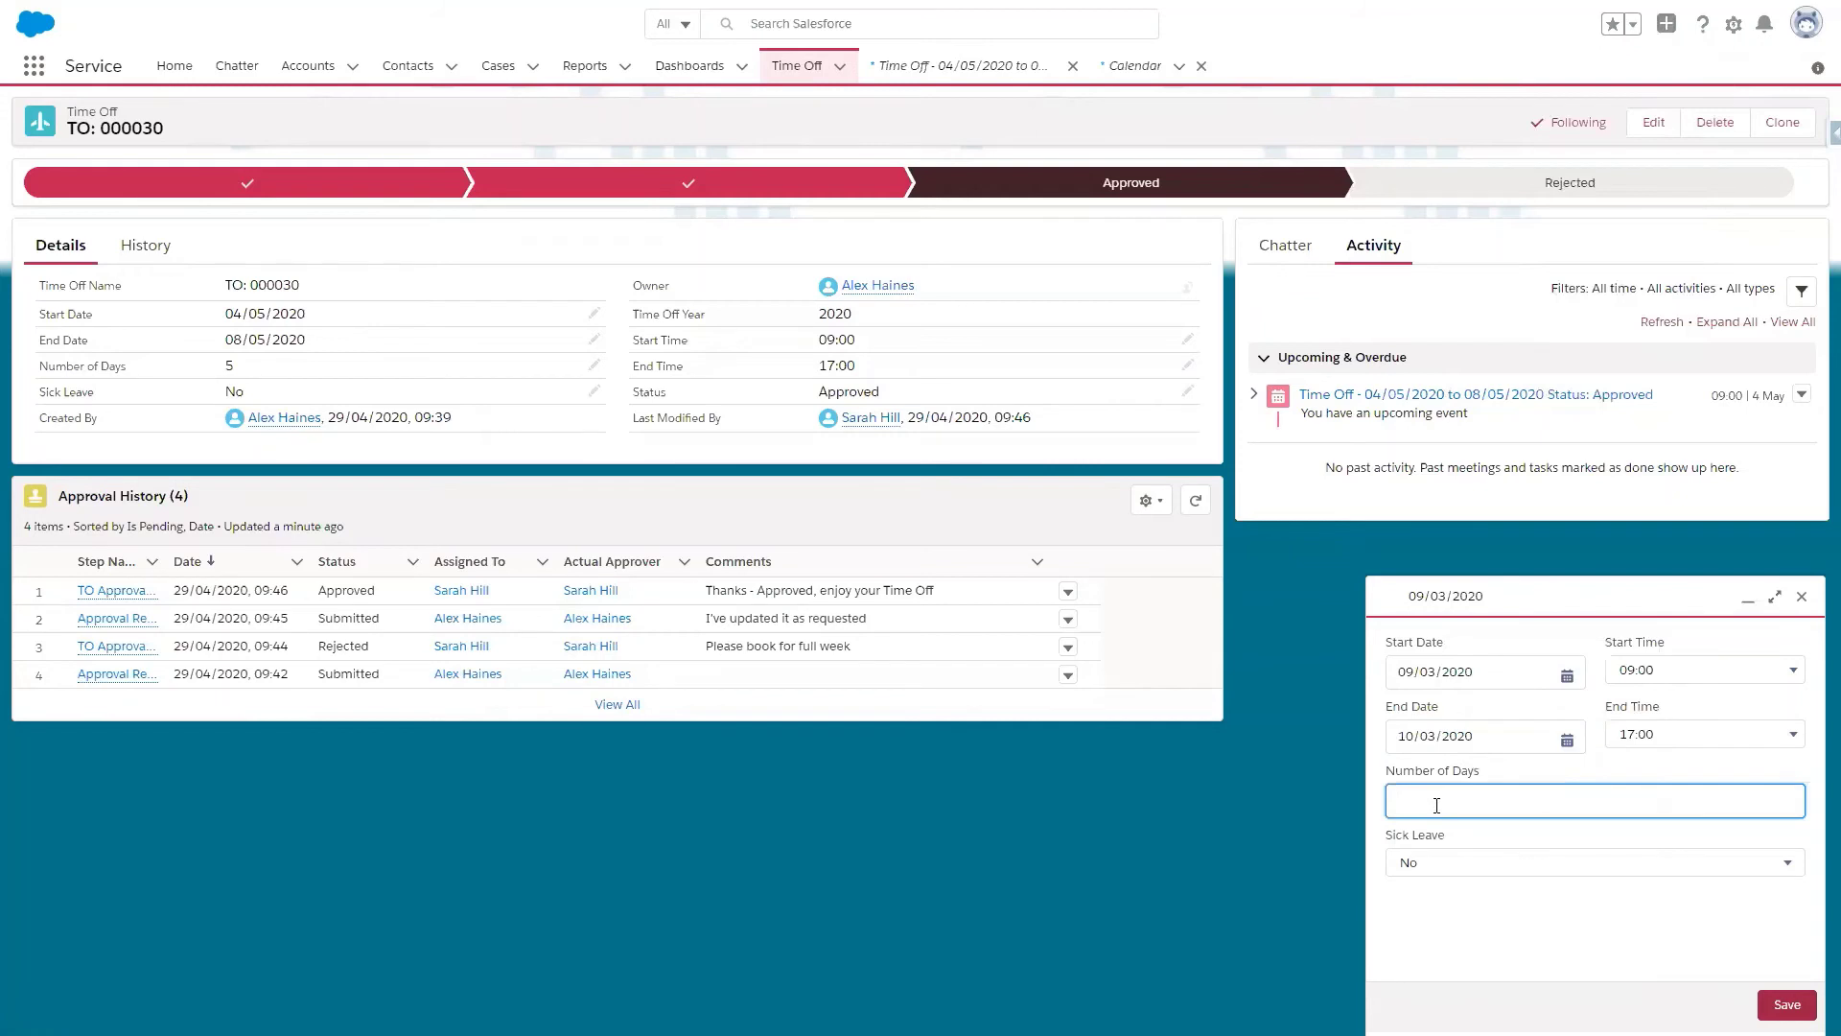
{"action": "type", "text": "2"}
{"action": "left_click", "coordinate": [1497, 864]}
{"action": "key", "text": "Return"}
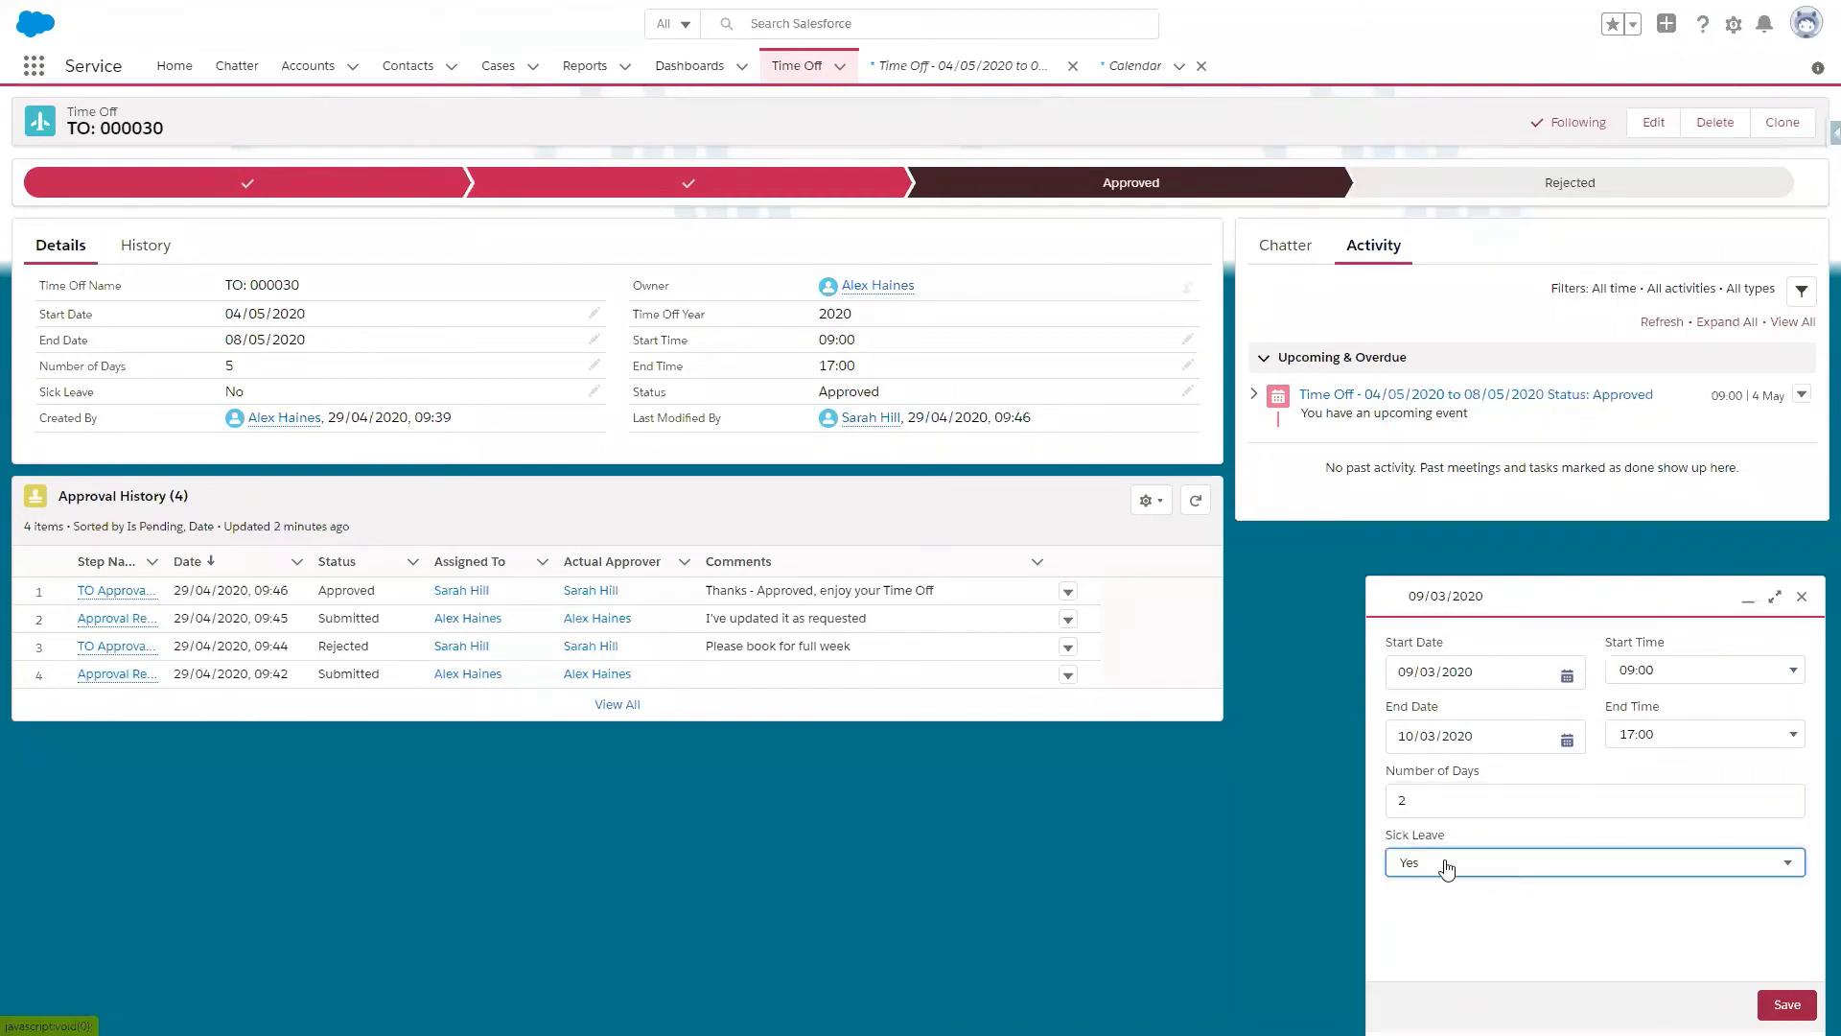
{"action": "left_click", "coordinate": [1787, 1005]}
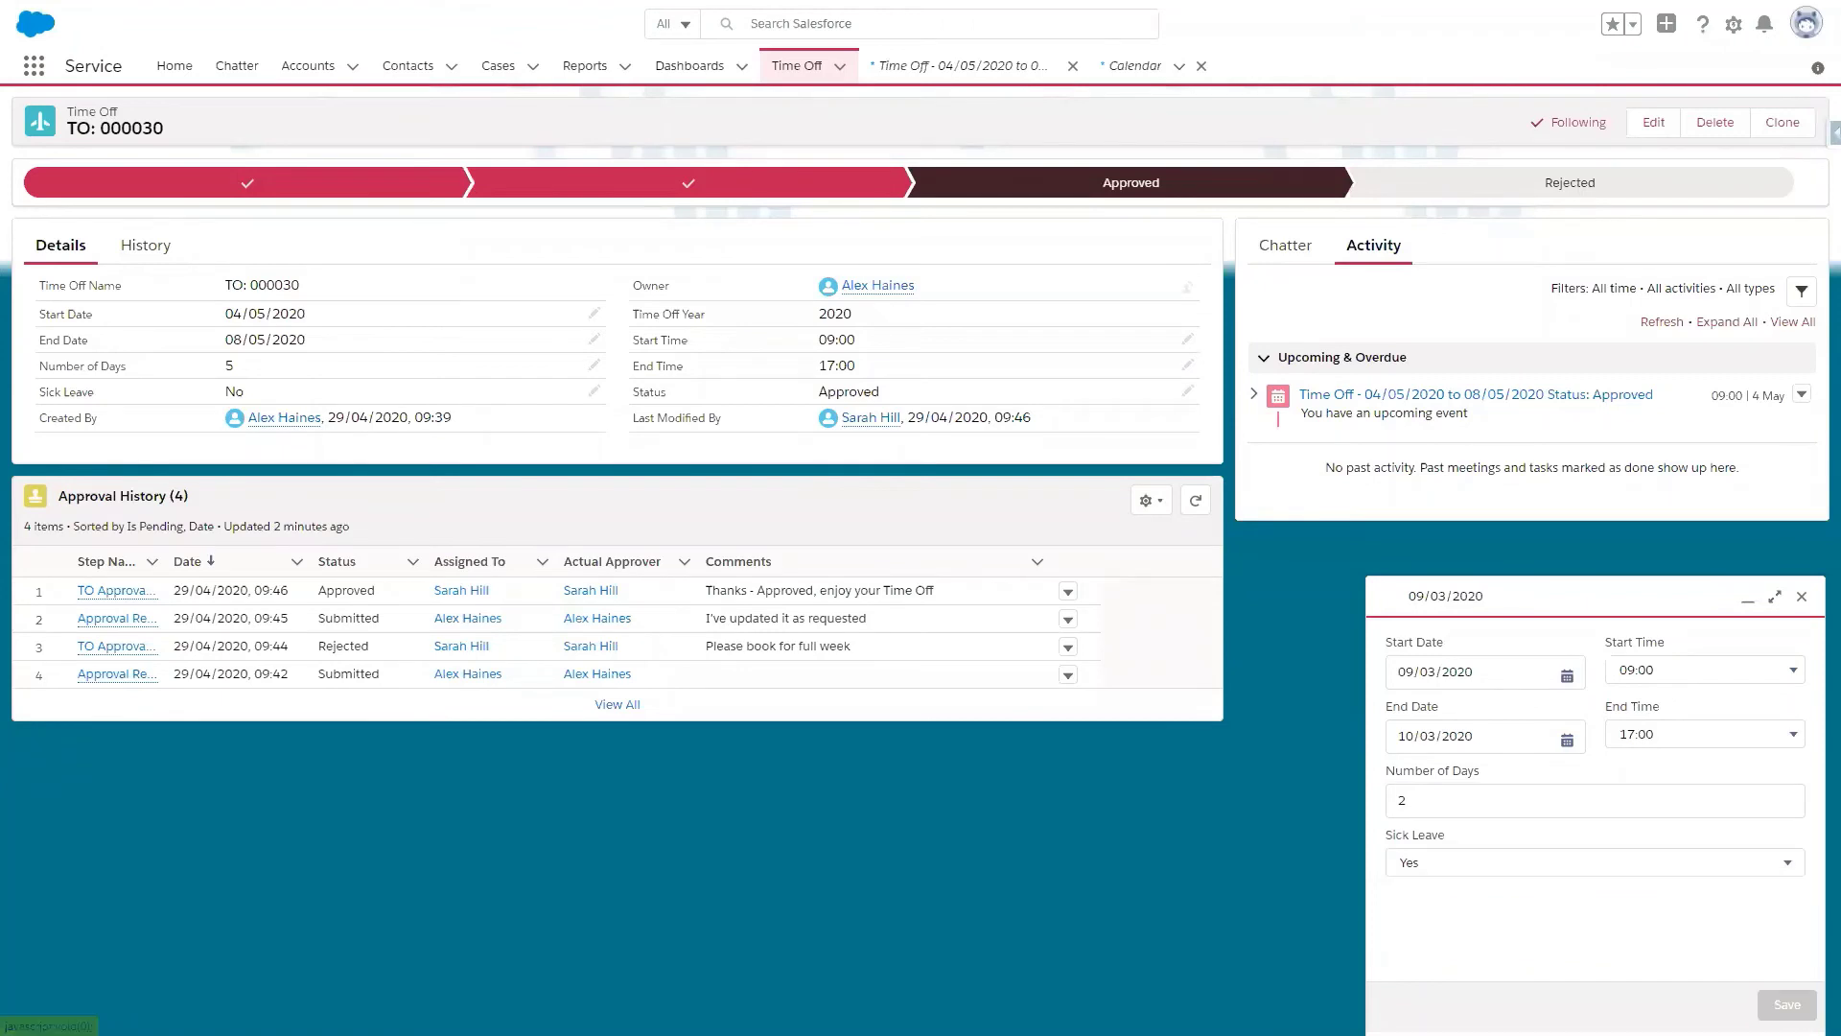
Step: Open the newly saved sick leave record and view its event in the activity timeline
{"action": "left_click", "coordinate": [827, 119]}
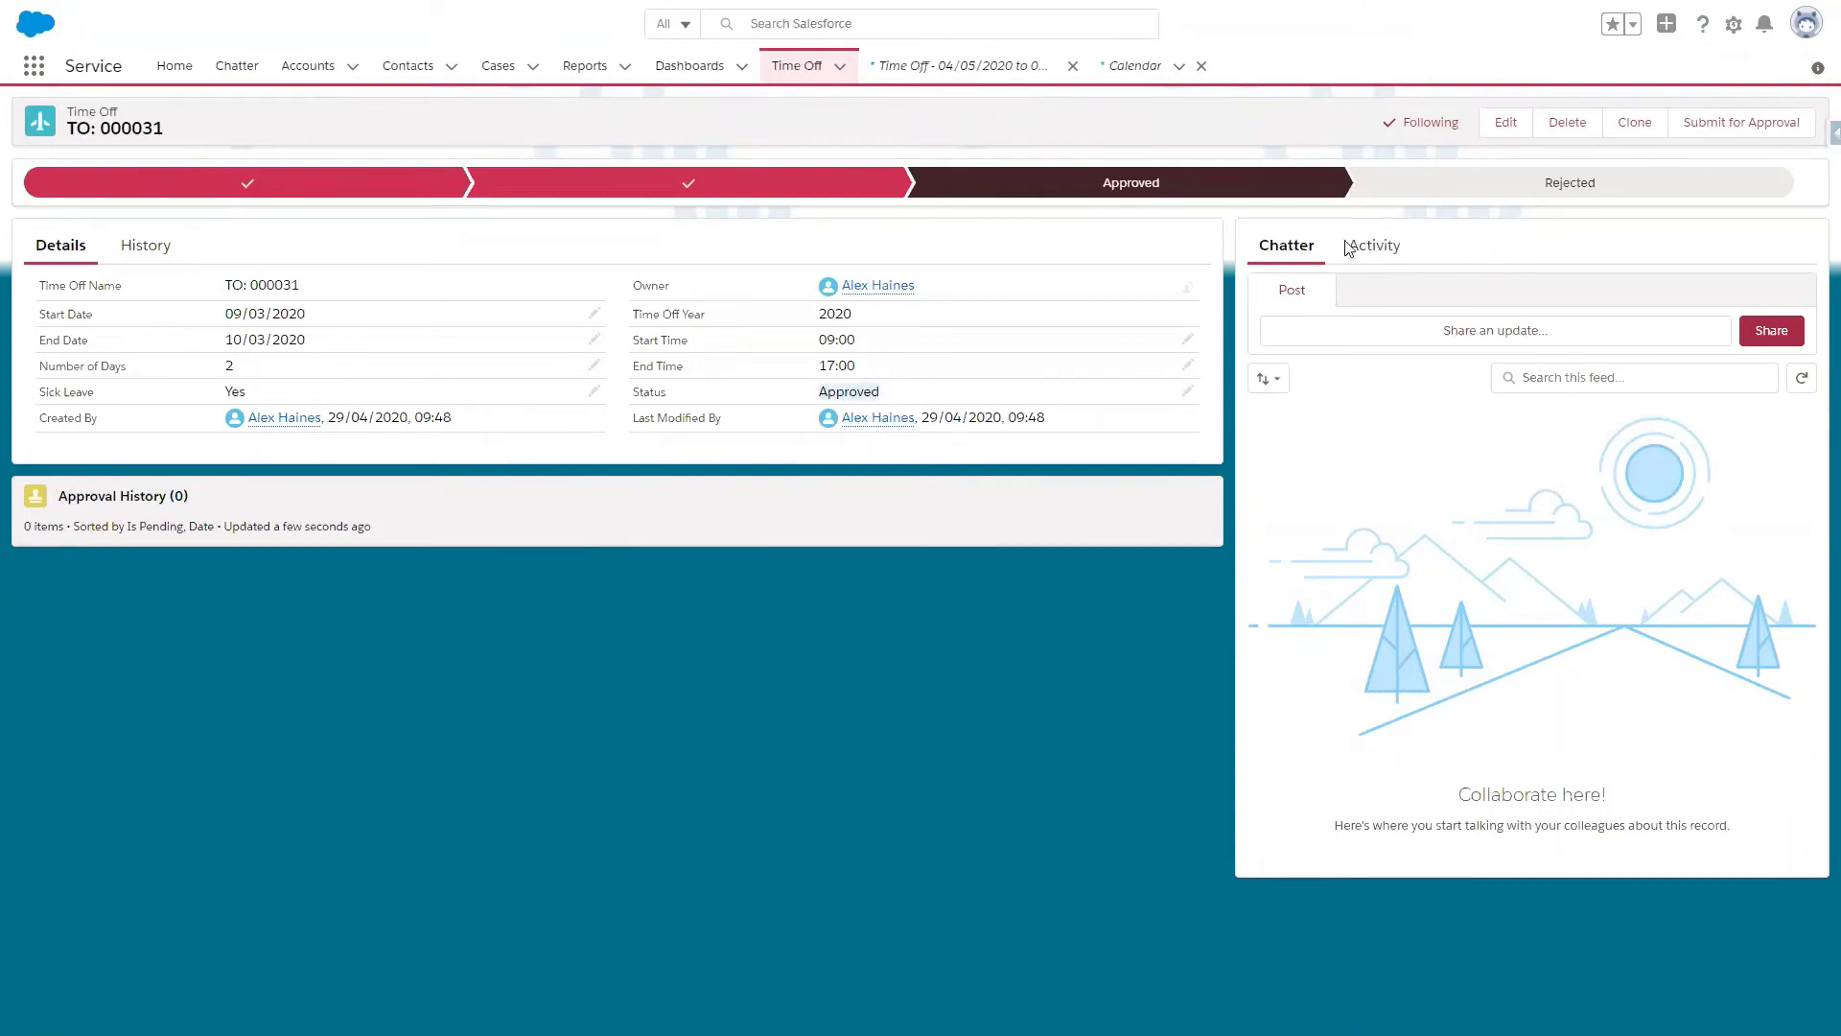
{"action": "left_click", "coordinate": [1374, 245]}
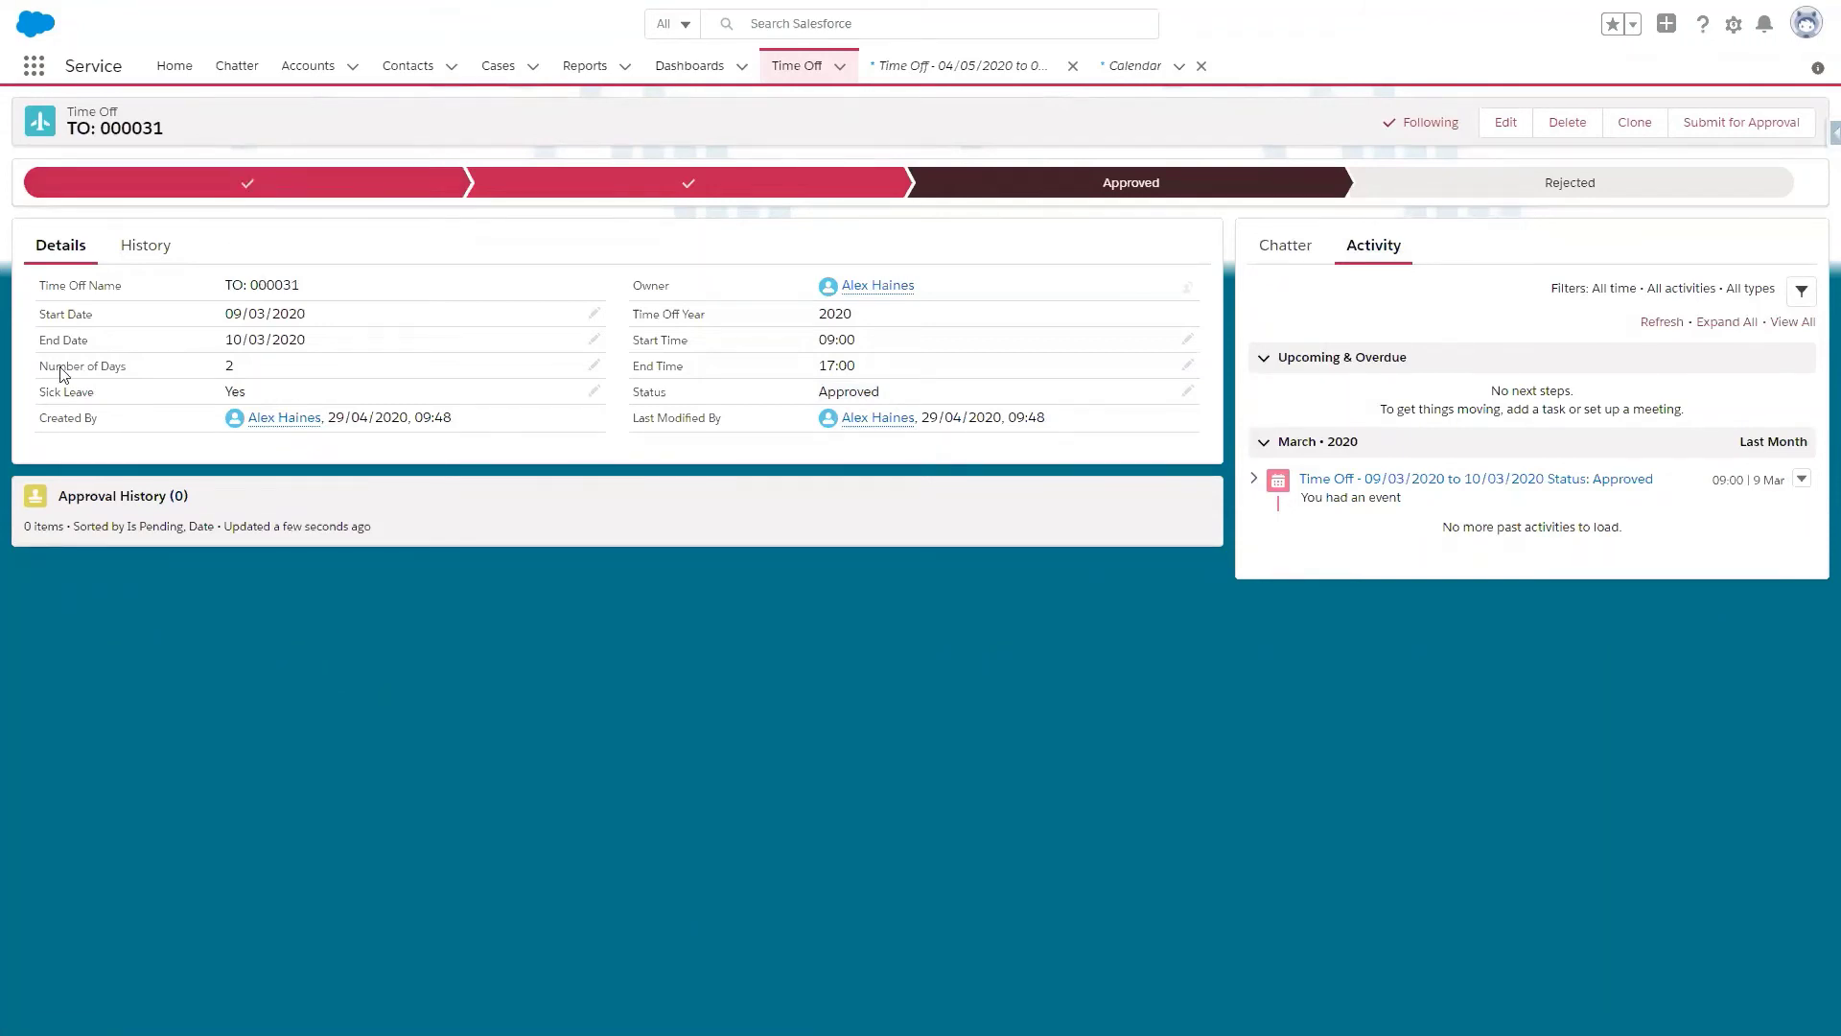
Step: Refresh the My Time Off dashboard on the home page and open the Time Off Management Dashboard
{"action": "left_click", "coordinate": [175, 66]}
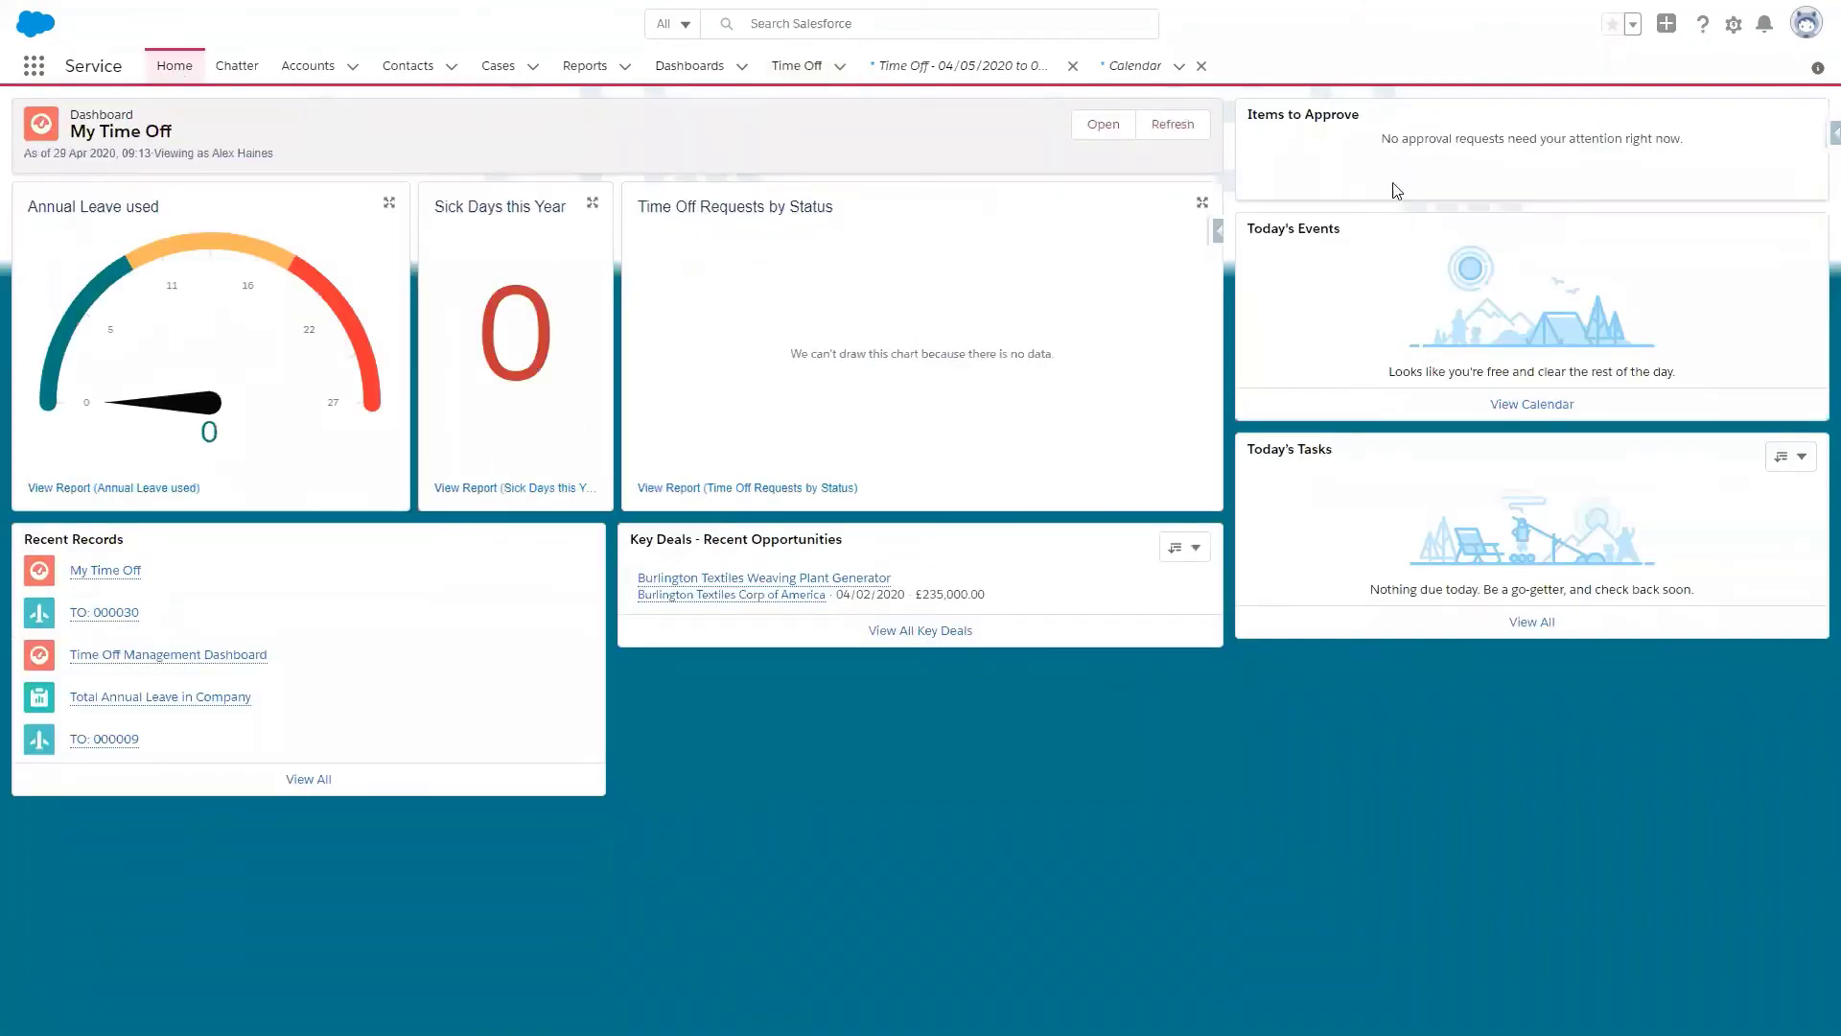
{"action": "left_click", "coordinate": [1196, 125]}
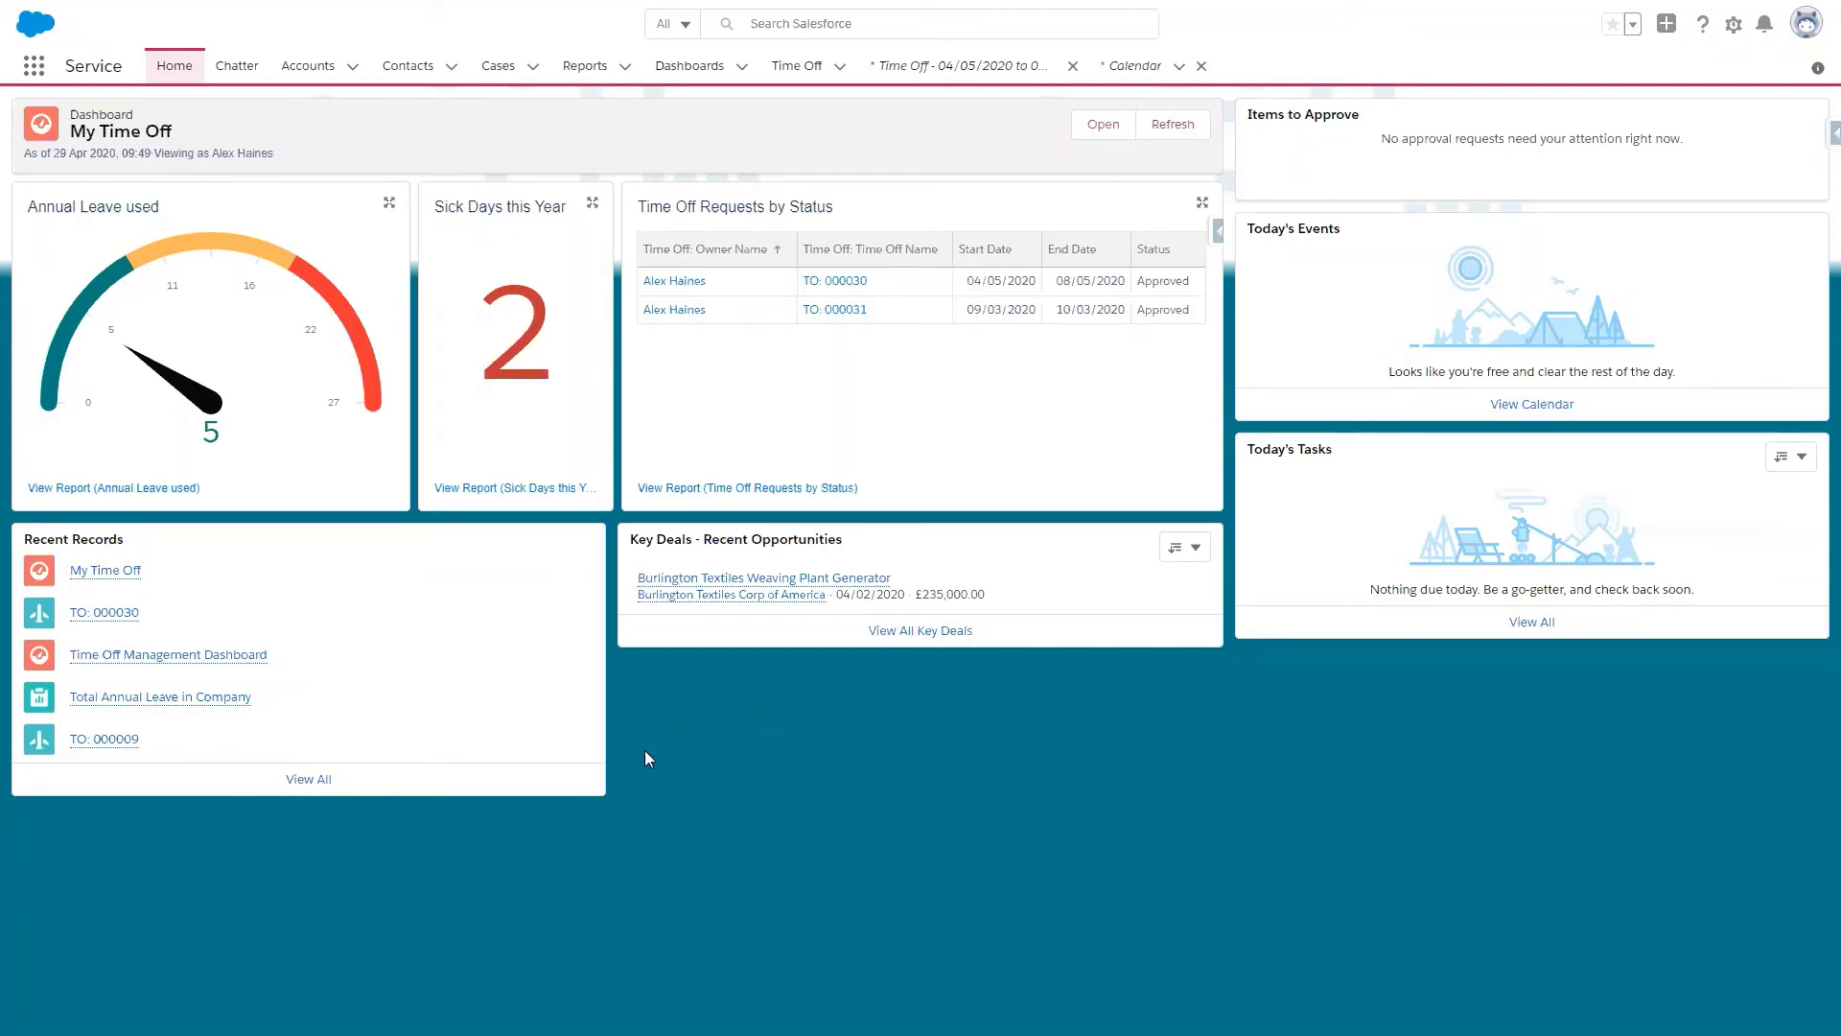
{"action": "left_click", "coordinate": [688, 72]}
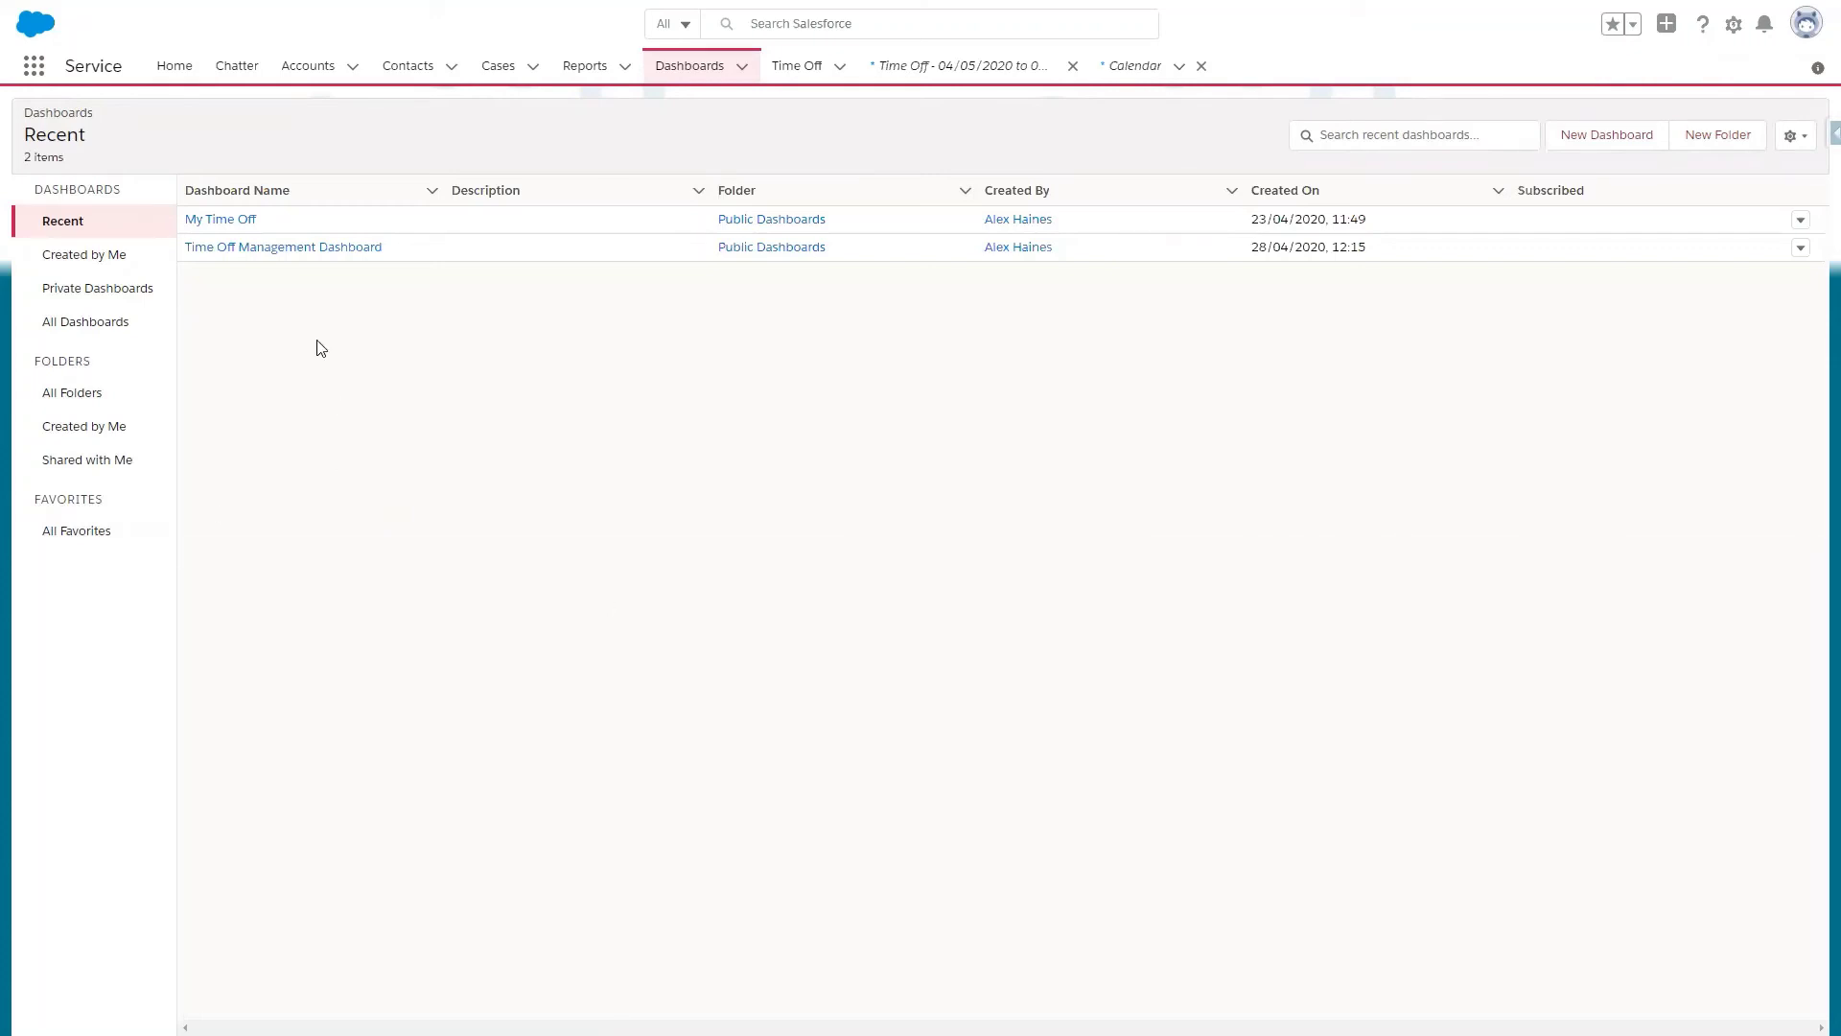
{"action": "left_click", "coordinate": [305, 252]}
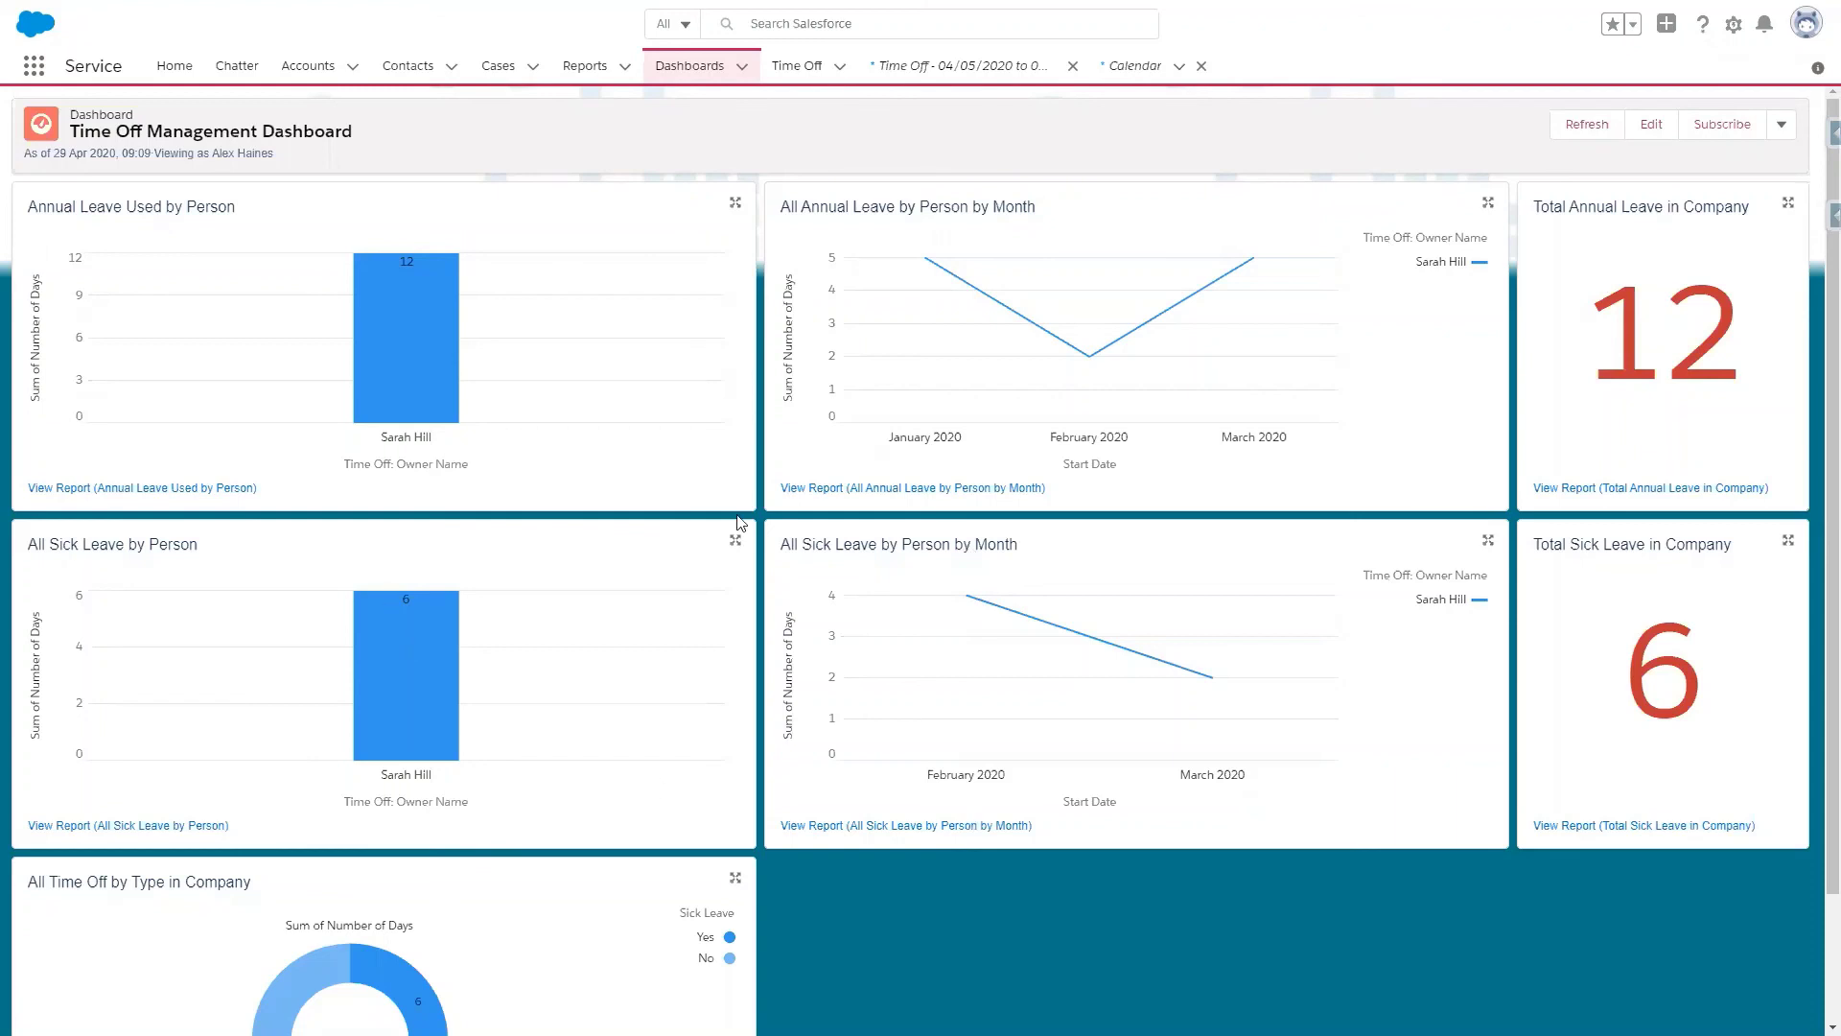
Step: View the All Time Off Requests list and open record TO: 000031 to review its details
{"action": "left_click", "coordinate": [794, 67]}
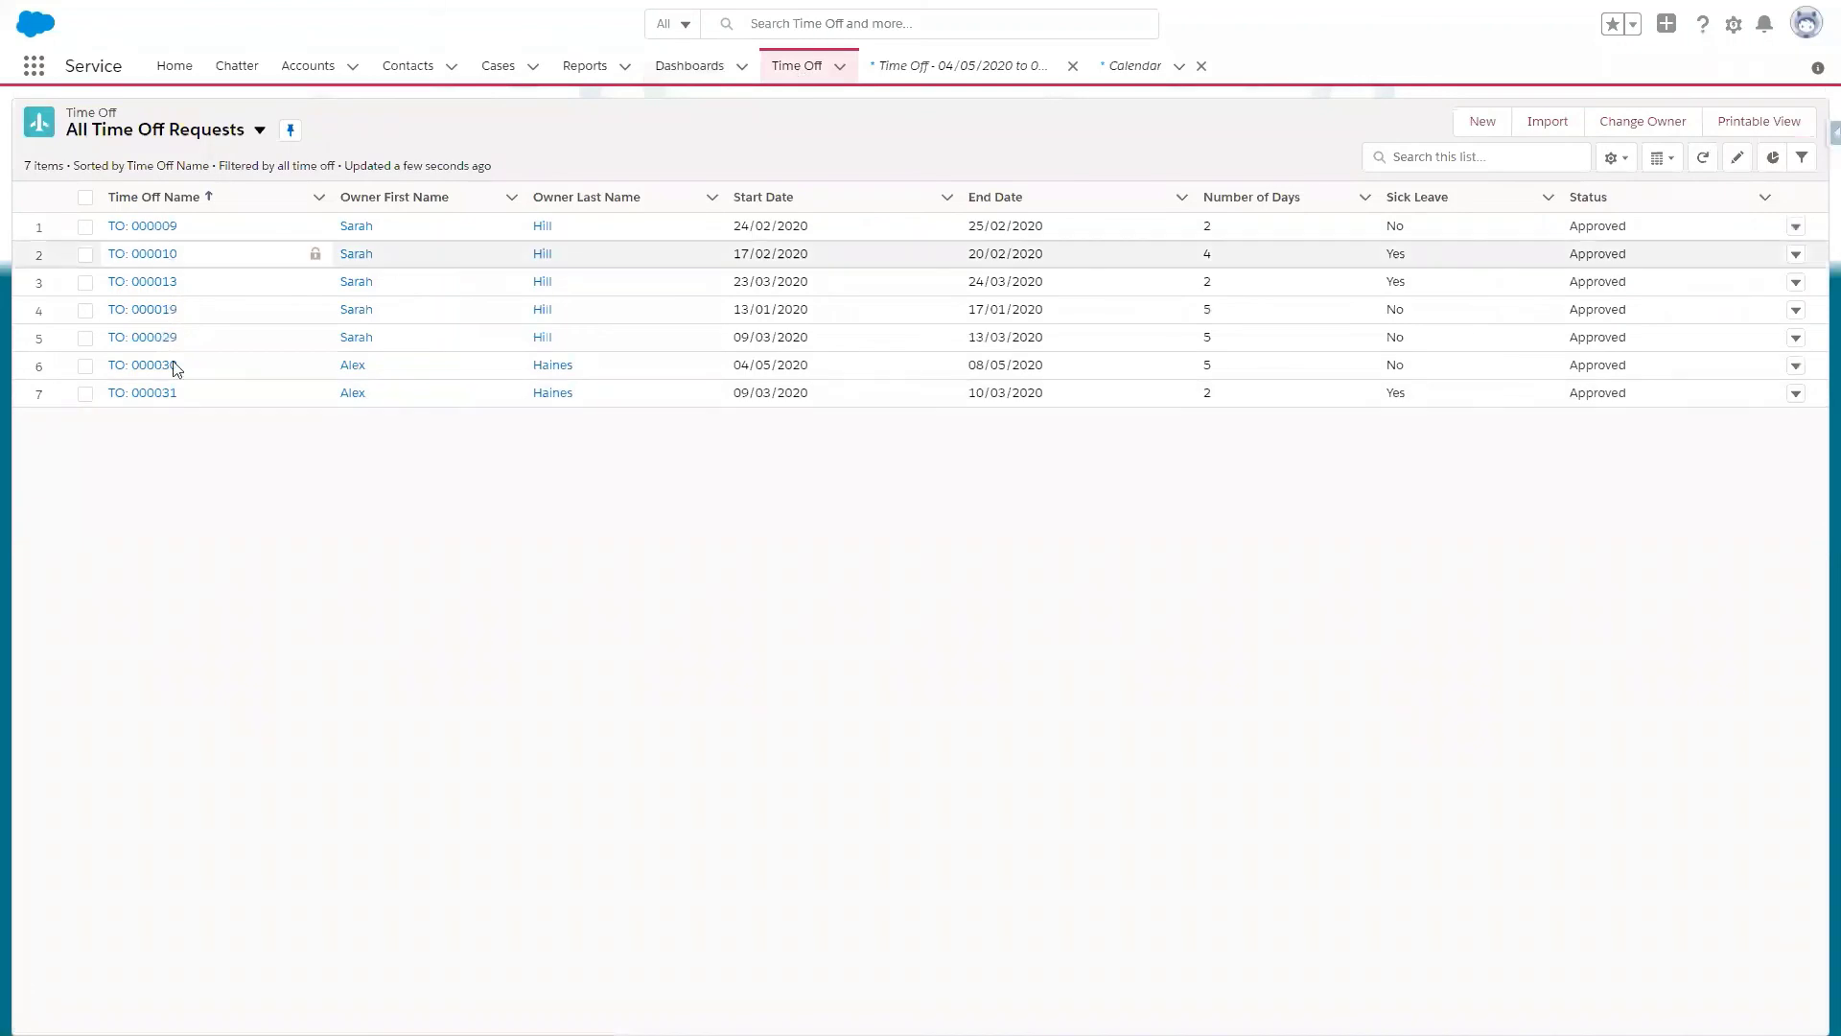
{"action": "left_click", "coordinate": [157, 393]}
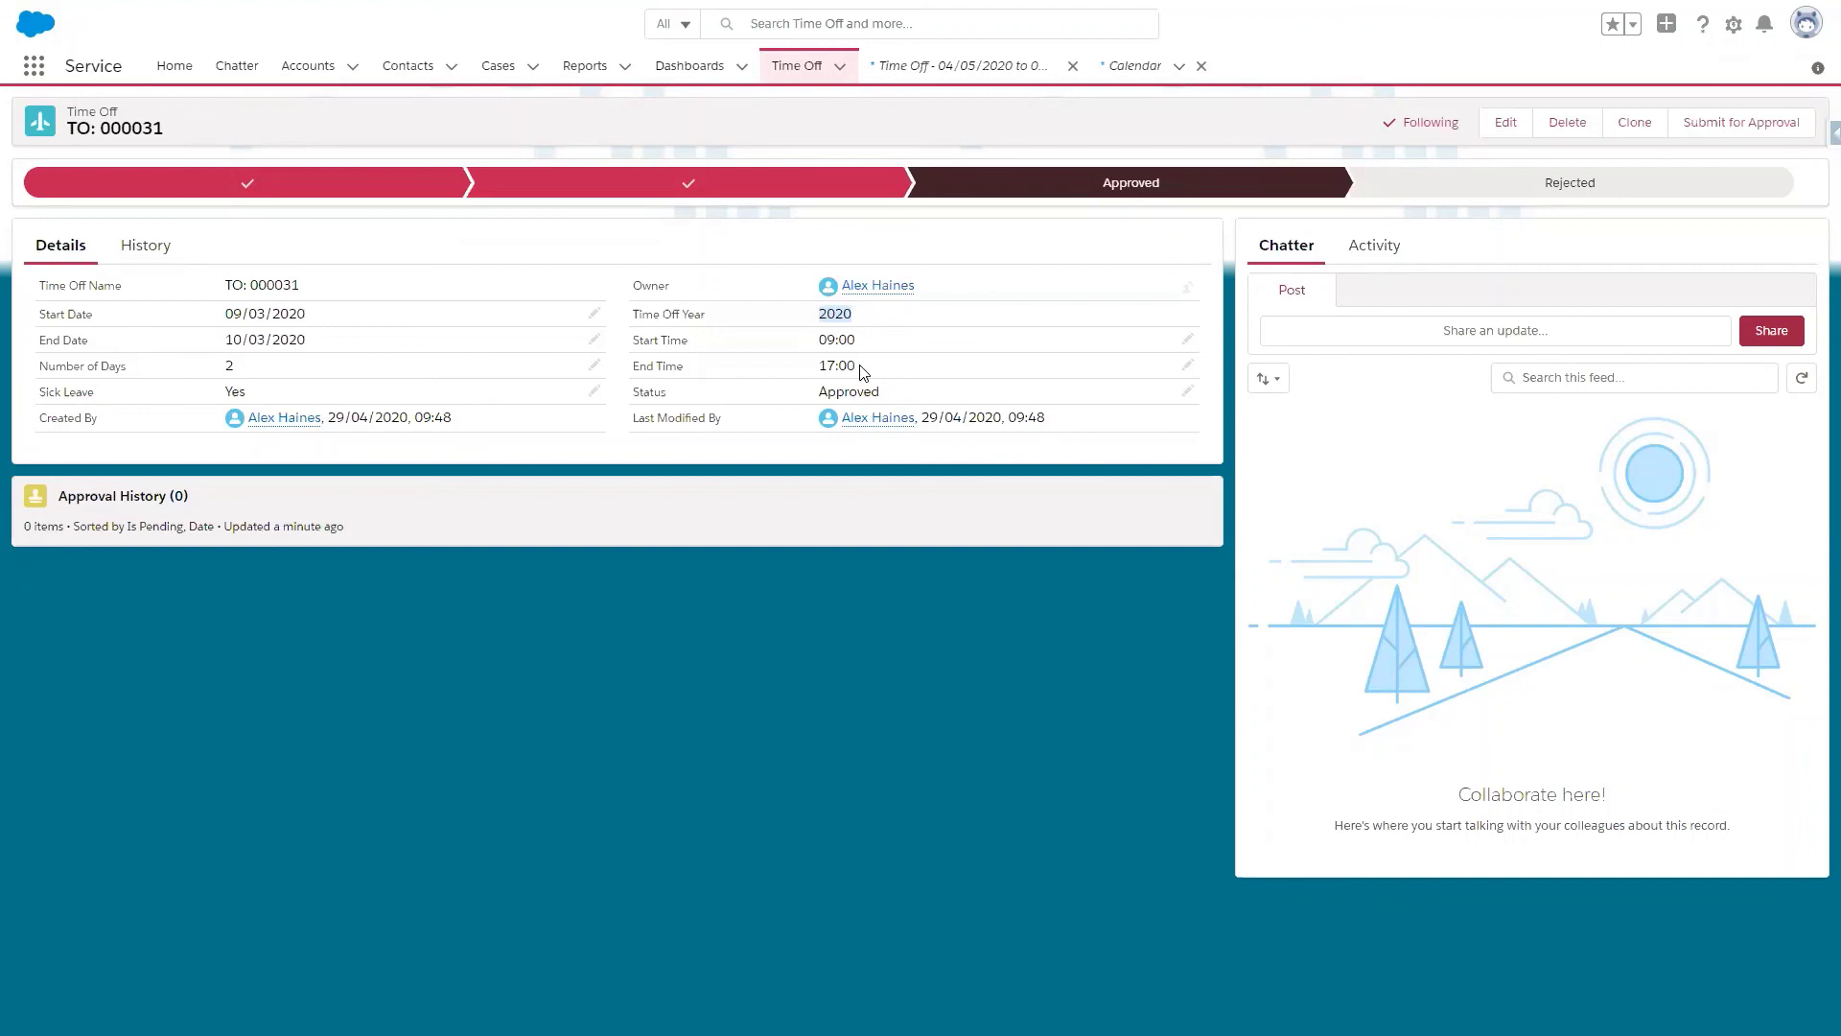
{"action": "mouse_move", "coordinate": [878, 289]}
Step: Switch to the Time Off Webinar Slides presentation in PowerPoint and show the closing Thank You slide
{"action": "key", "text": "alt+Tab"}
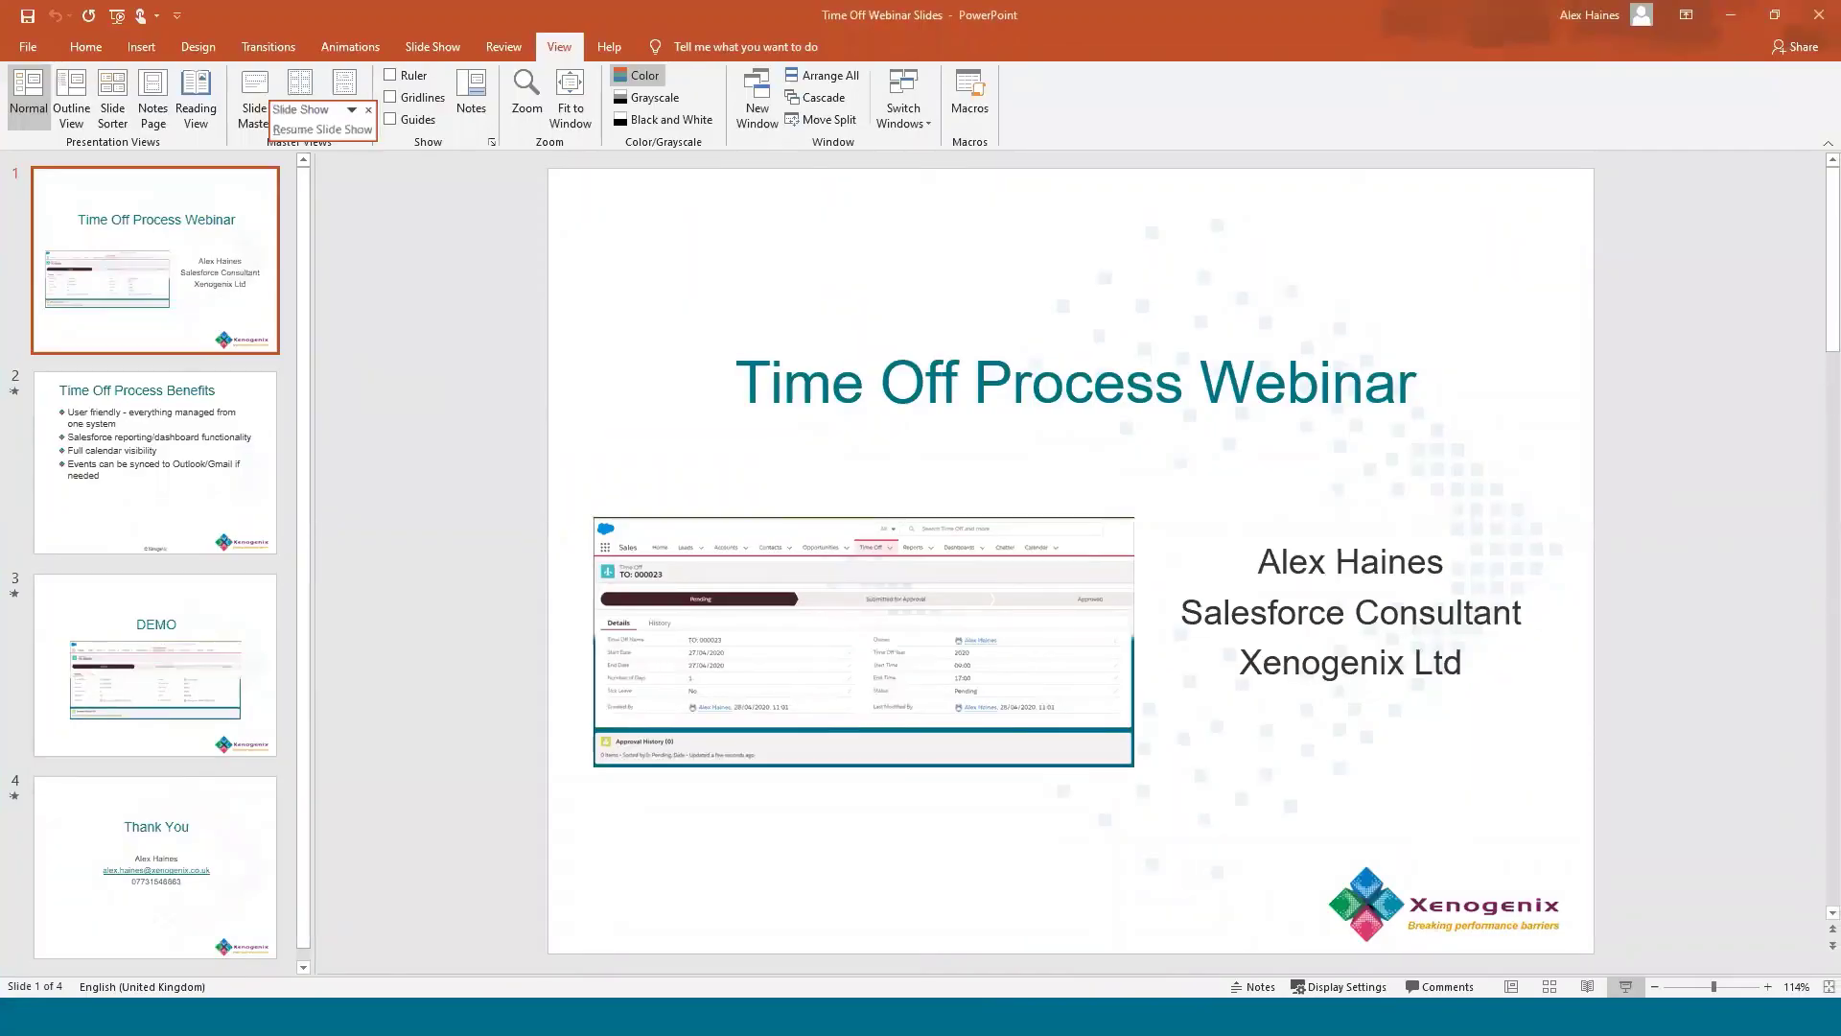
{"action": "left_click", "coordinate": [159, 892]}
{"action": "left_click", "coordinate": [447, 1016]}
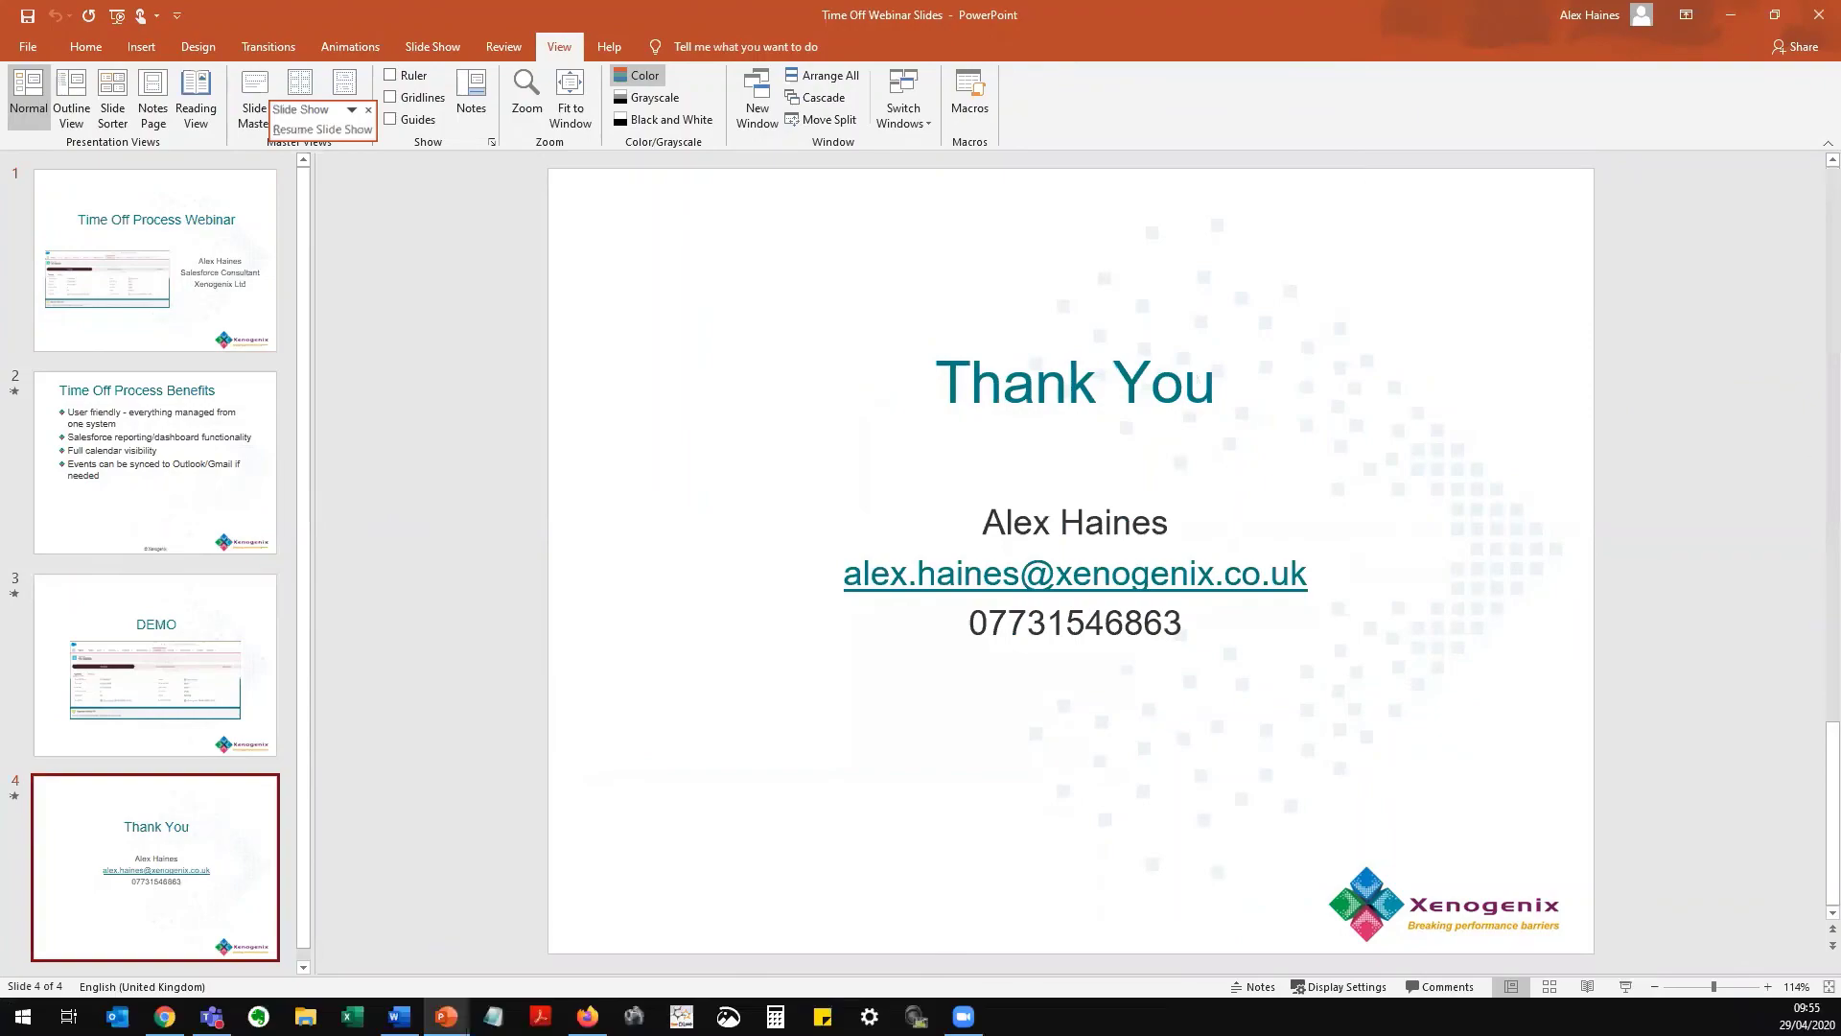